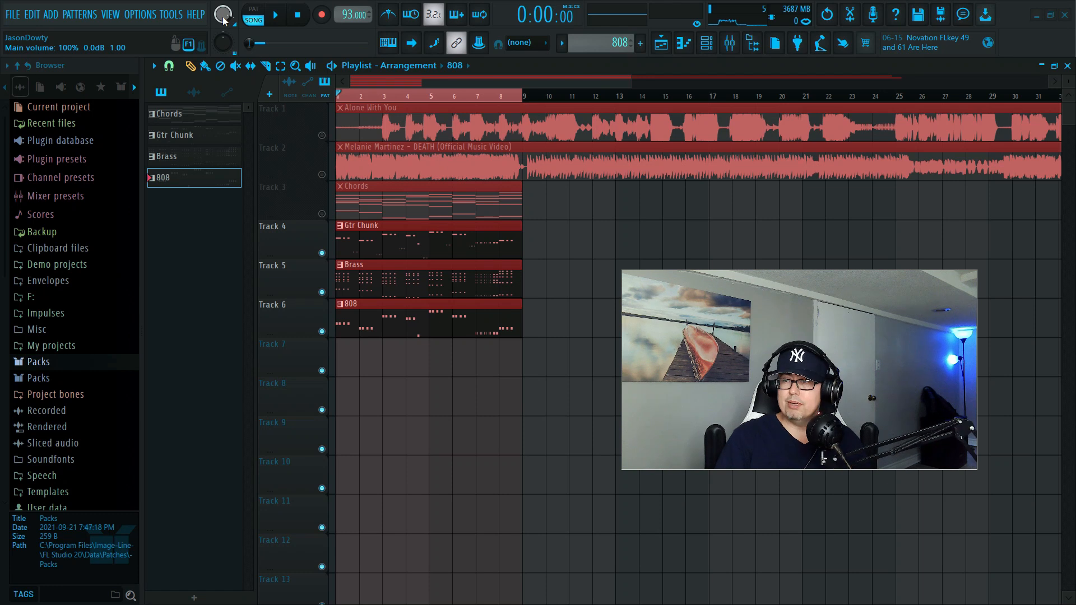
# Save the project under the new name Silence, keeping the option to create a new project folder
pyautogui.click(12, 16)
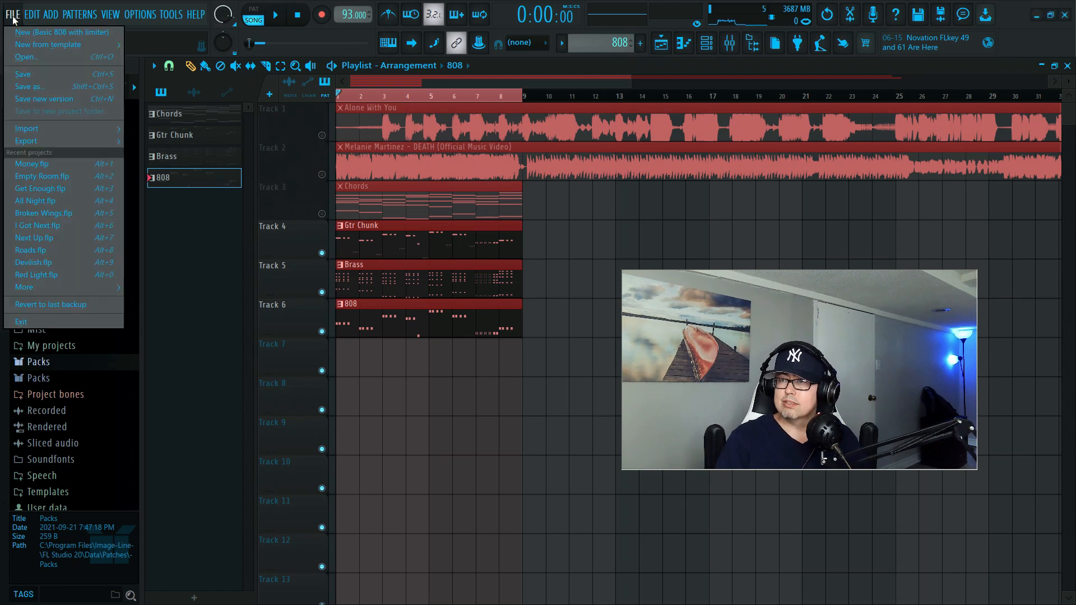
pyautogui.click(42, 89)
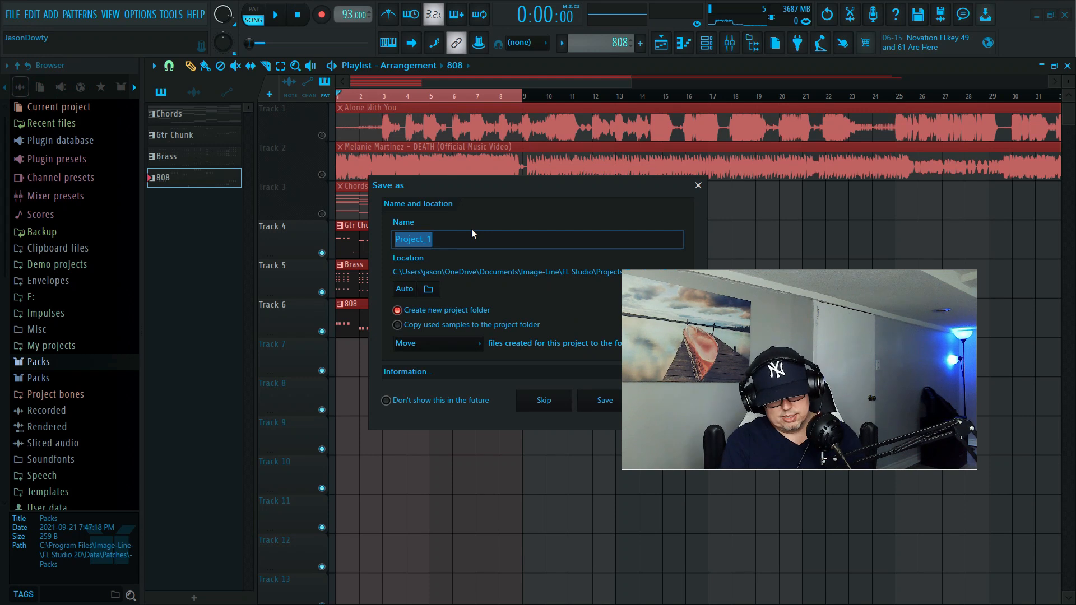
pyautogui.write('Sli')
pyautogui.press('BackSpace')
pyautogui.press('BackSpace')
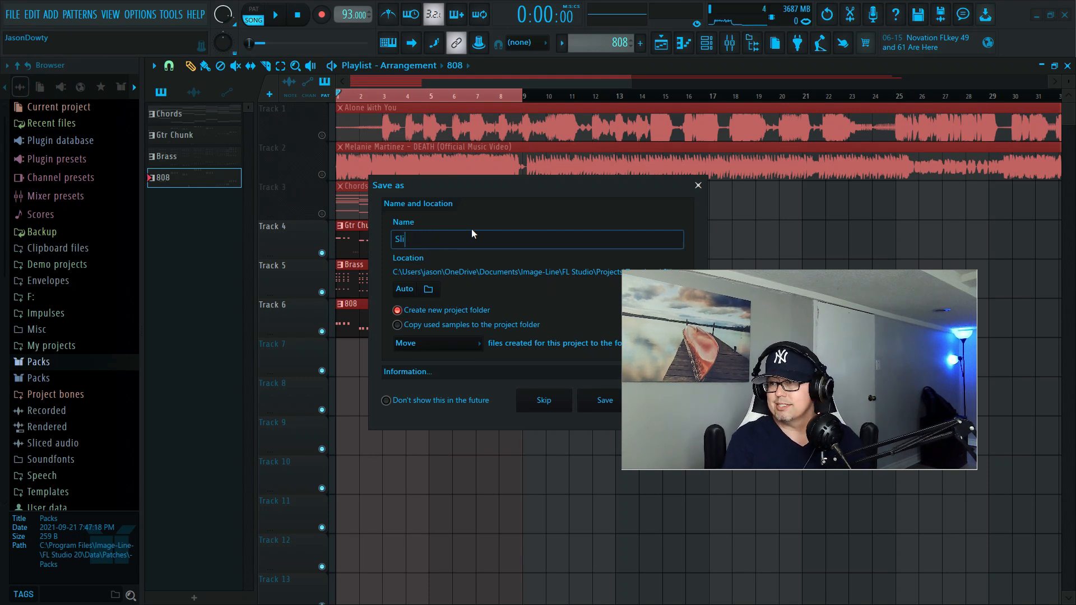
pyautogui.write('ilence')
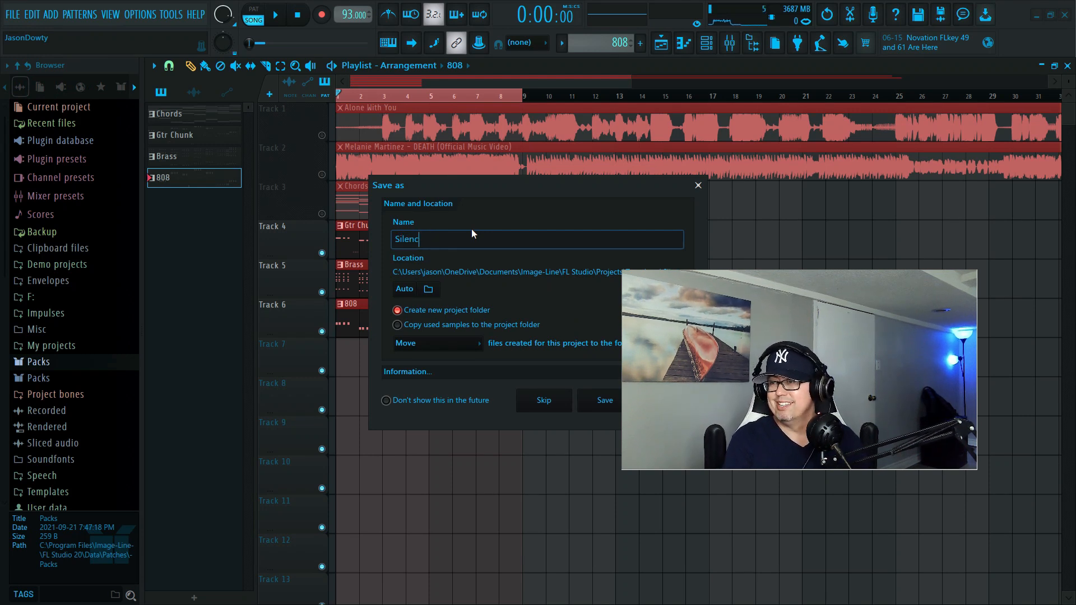
pyautogui.moveTo(545, 188); pyautogui.dragTo(463, 162)
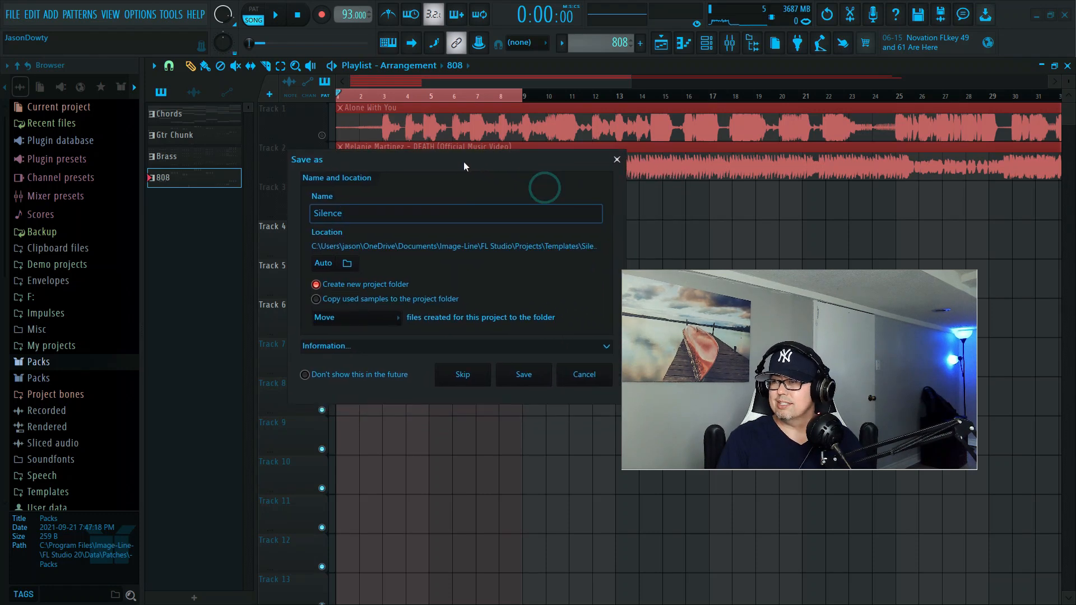
pyautogui.click(529, 377)
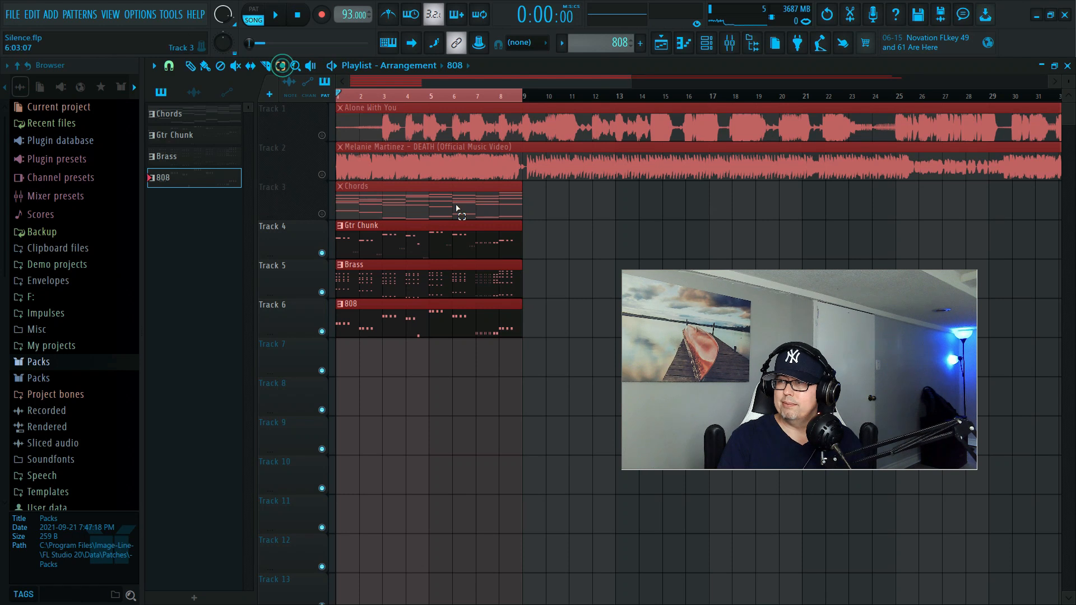
# Deselect all playlist clips and briefly play back the looped section from bar 1
pyautogui.click(273, 65)
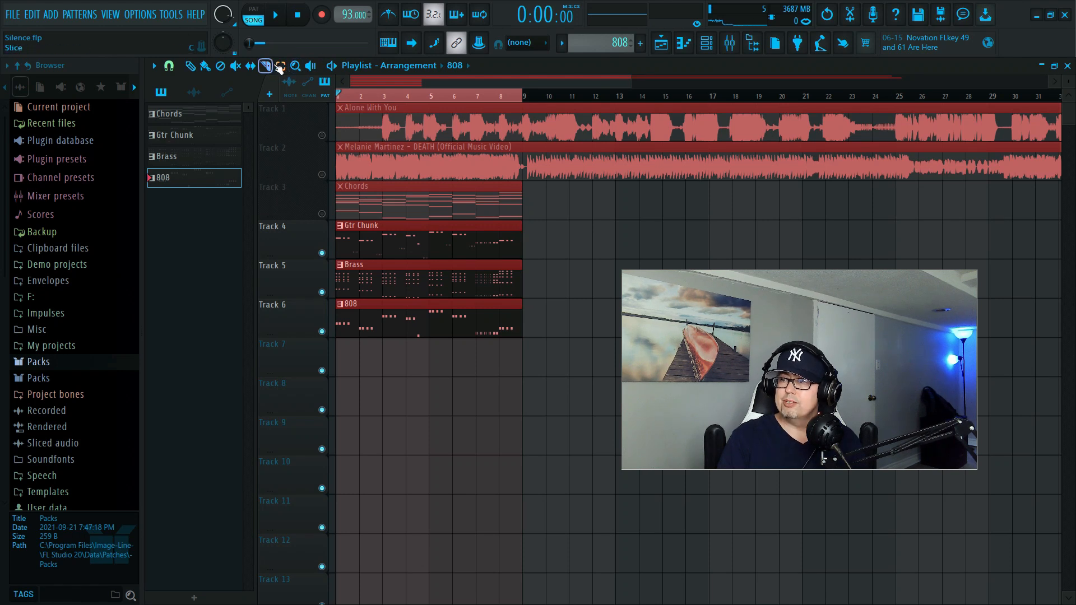
pyautogui.click(541, 234)
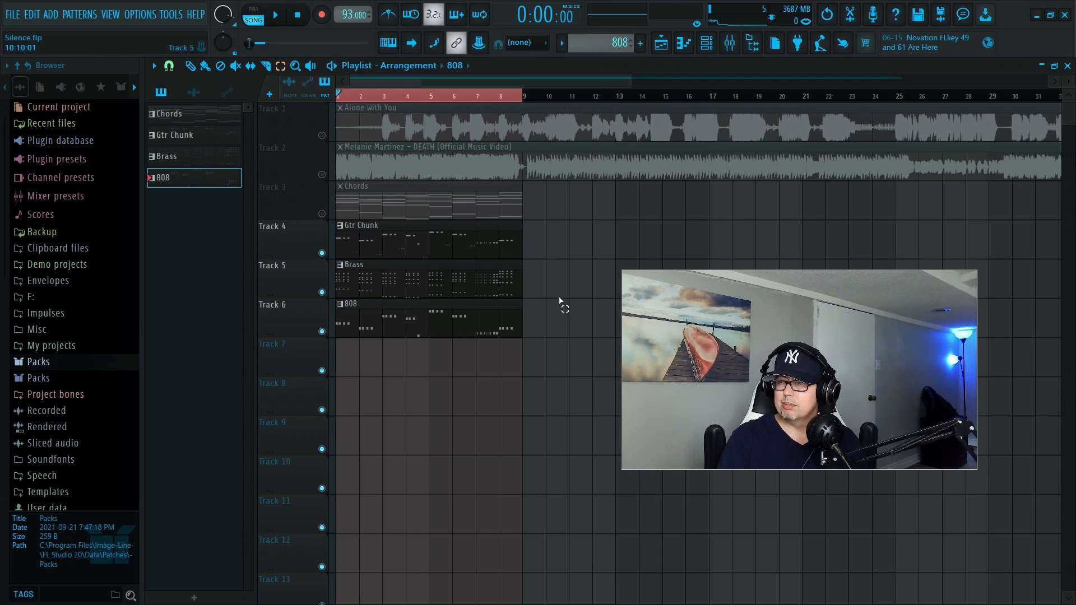
pyautogui.press('space')
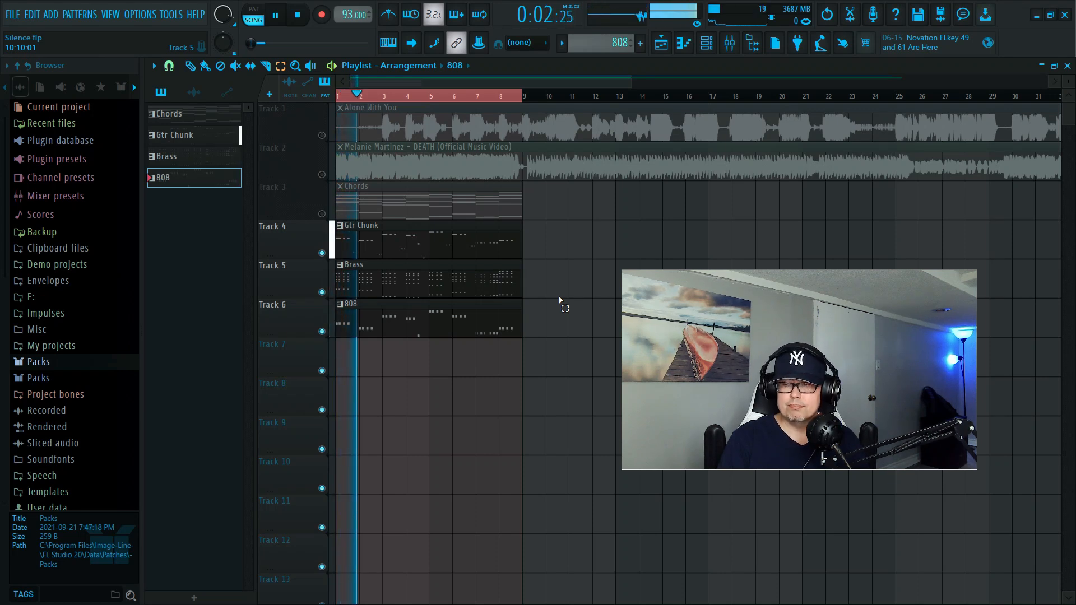
pyautogui.press('space')
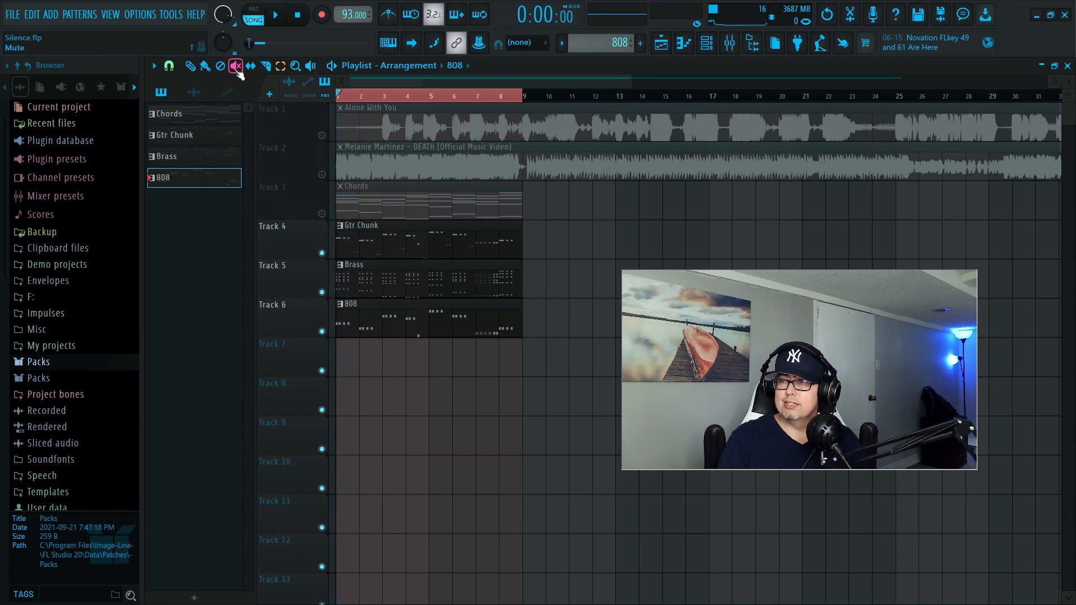
# Clear the playlist's time selection, set grid snapping to Bar, and reselect bars 1 through 8 as the loop range
pyautogui.click(193, 66)
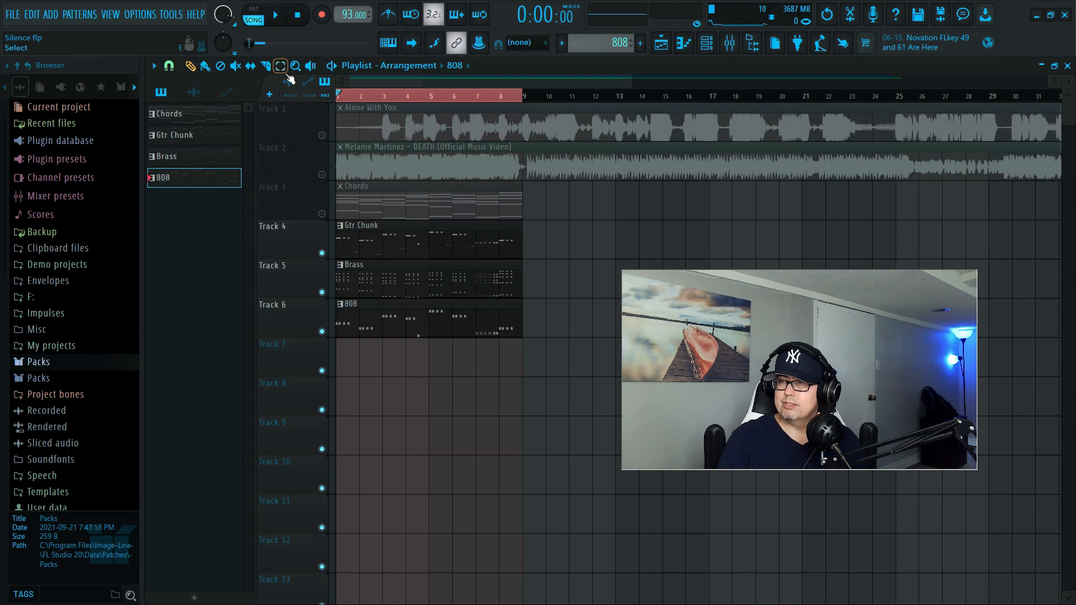
pyautogui.click(552, 96)
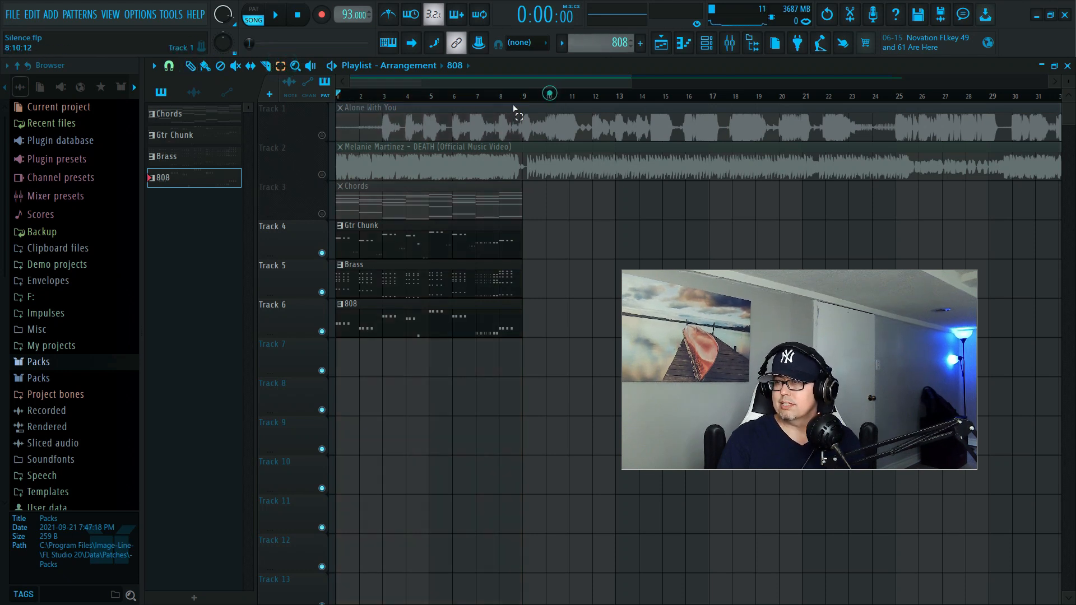
pyautogui.click(169, 67)
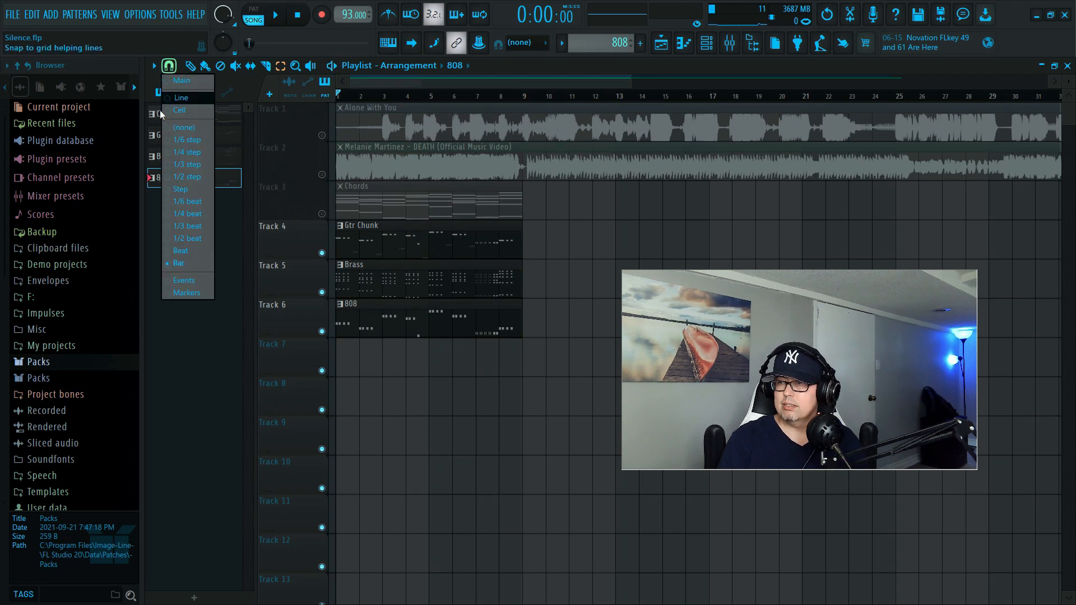
pyautogui.click(184, 264)
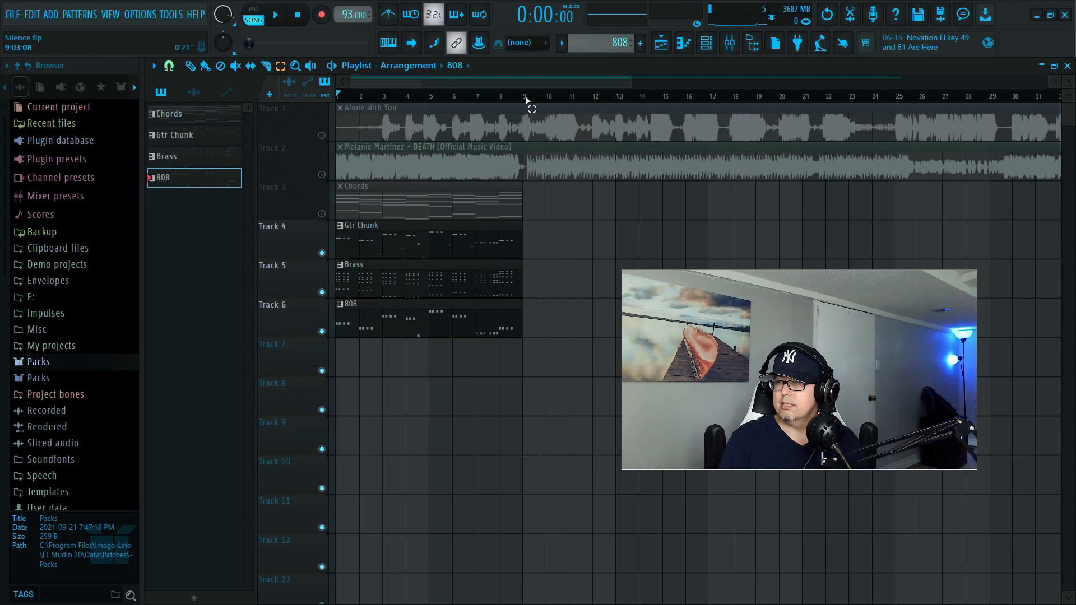
pyautogui.moveTo(525, 99); pyautogui.dragTo(308, 99)
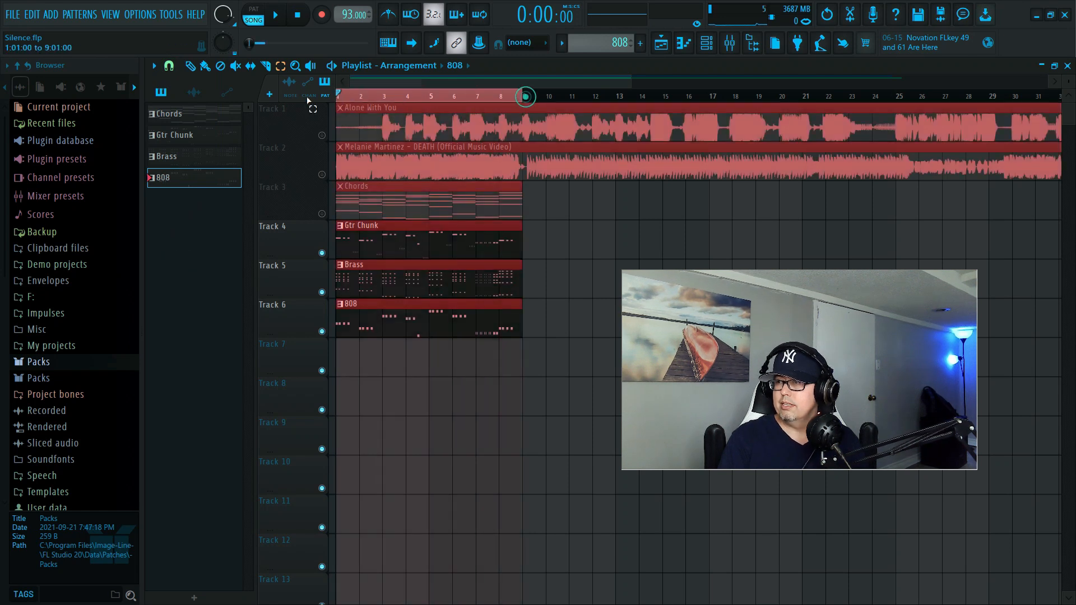
pyautogui.click(545, 244)
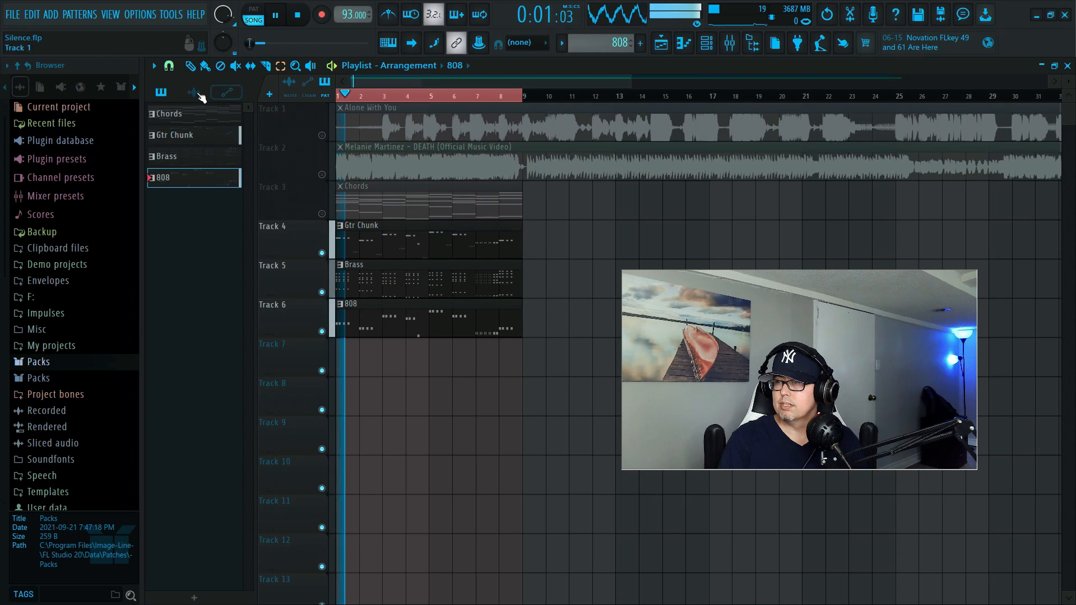
pyautogui.press('space')
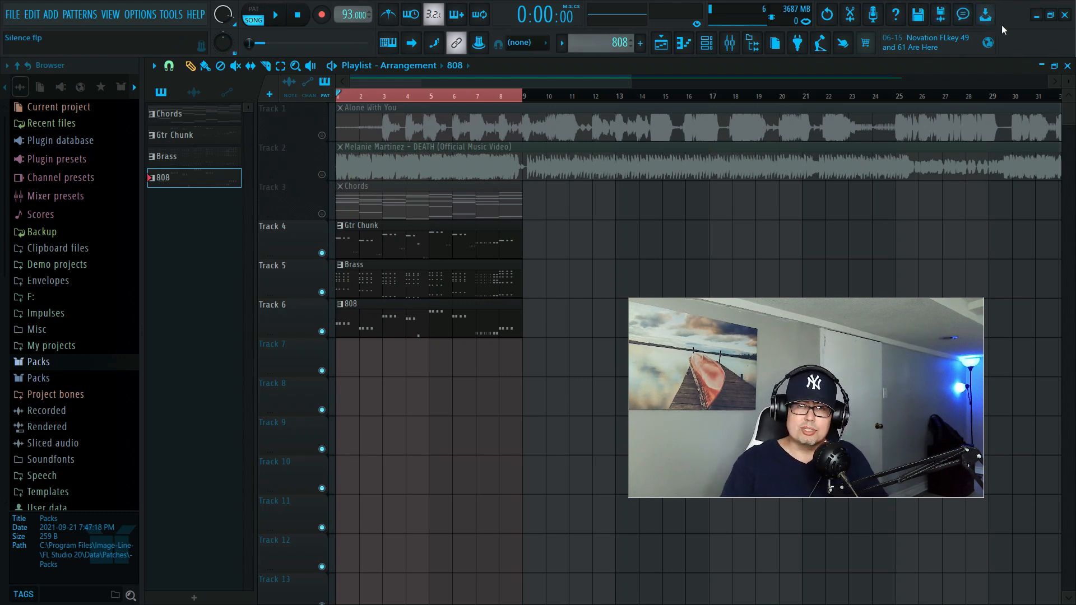
# Solo the reference song on Track 2 and listen to its opening bars at a raised system volume
pyautogui.rightClick(323, 175)
pyautogui.press('space')
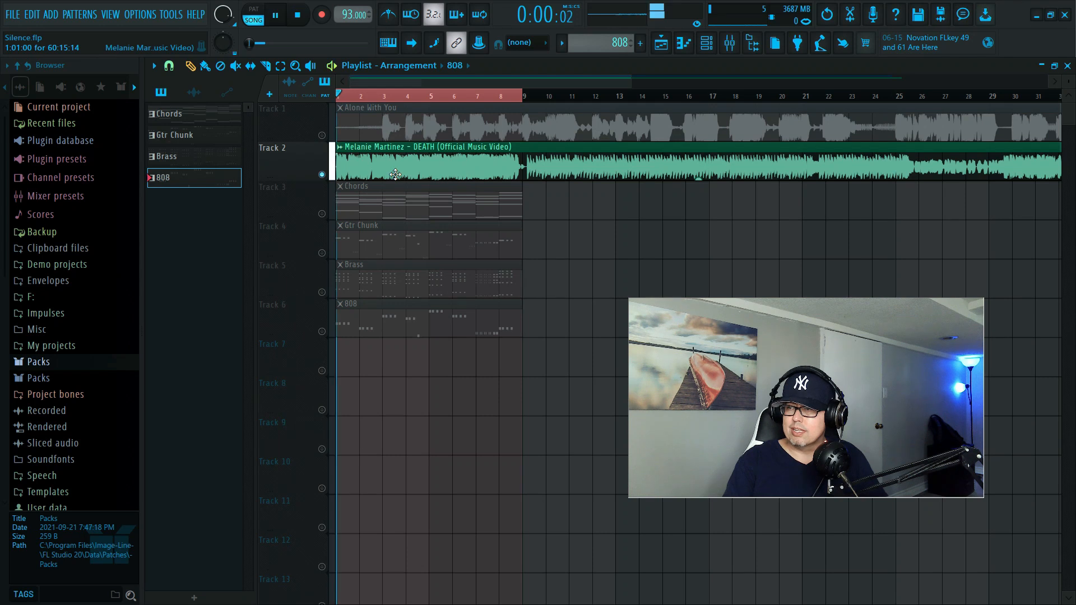
pyautogui.press('space')
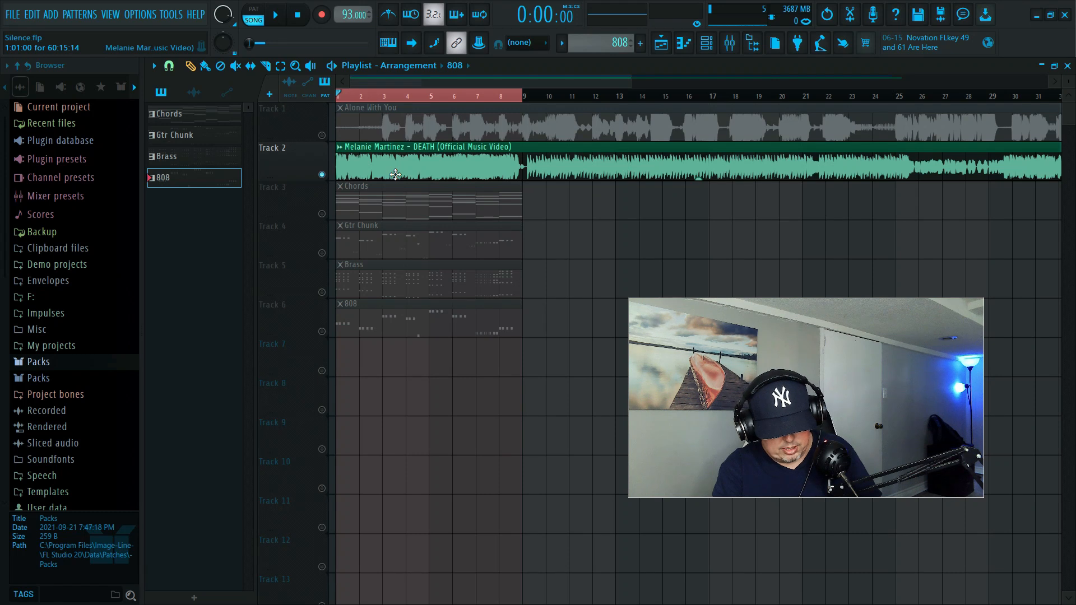
pyautogui.press('XF86AudioRaiseVolume')
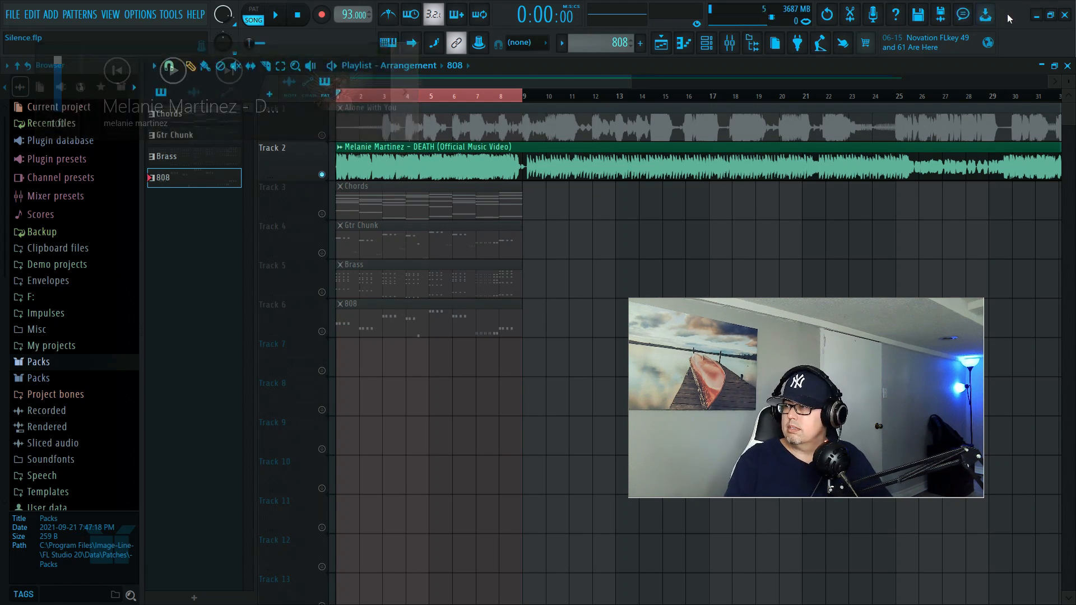
pyautogui.press('space')
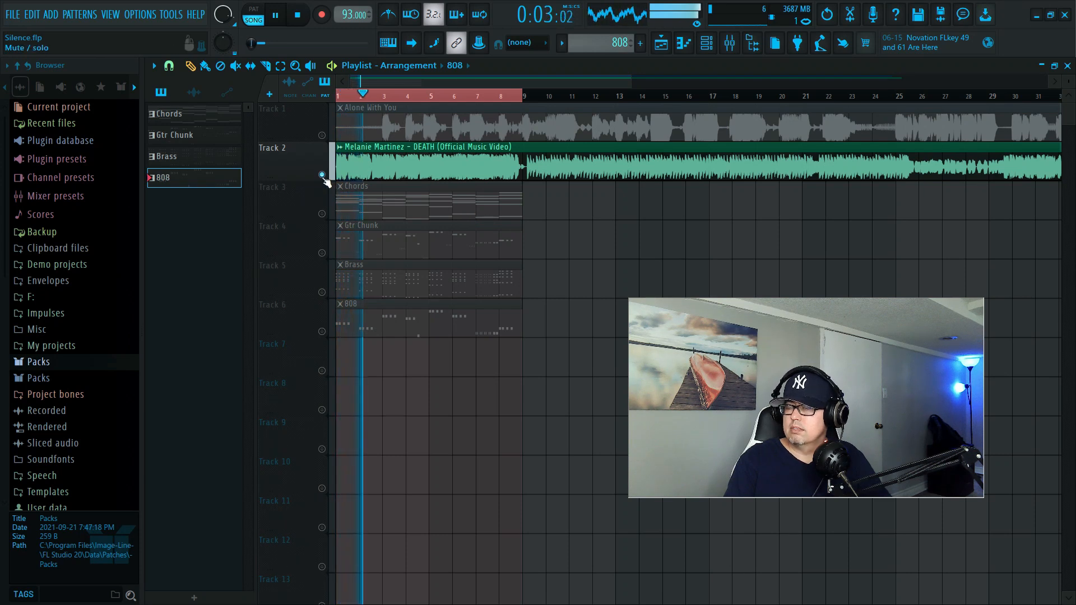
pyautogui.press('space')
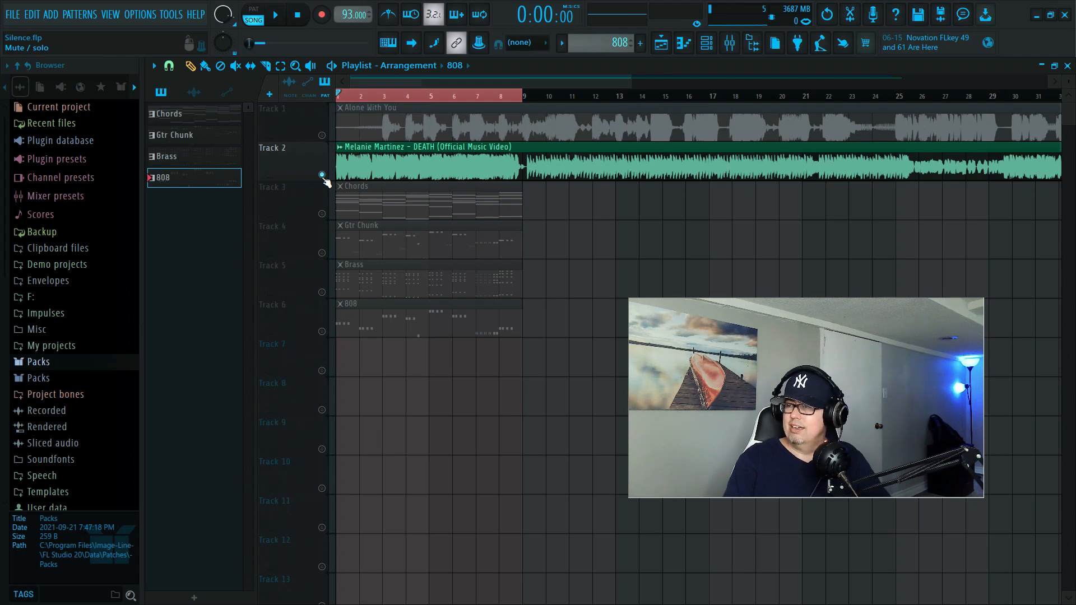
# Unsolo Track 2 and mute Tracks 1, 2 and 3, leaving the Gtr Chunk, Brass and 808 tracks active
pyautogui.rightClick(322, 175)
pyautogui.click(322, 175)
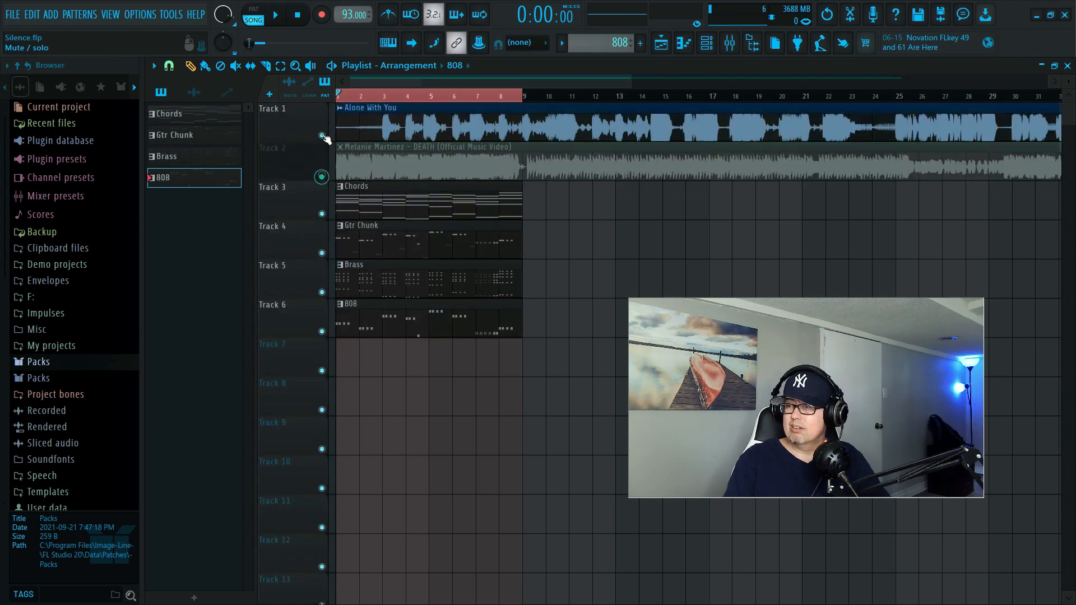
pyautogui.click(322, 135)
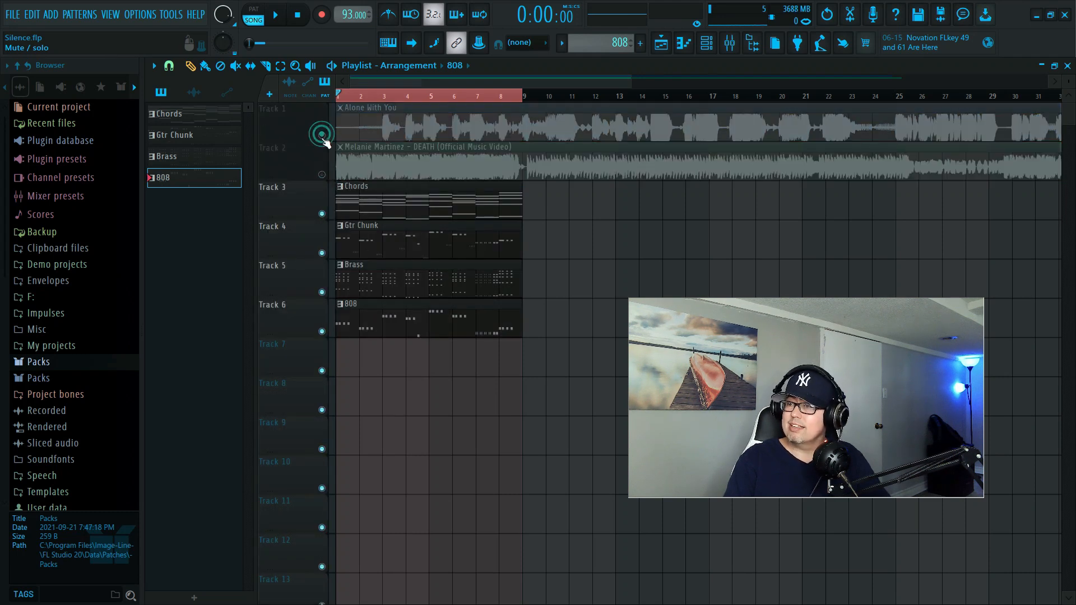
pyautogui.click(322, 213)
# Play back the looped Gtr Chunk, Brass and 808 parts and save the project
pyautogui.press('space')
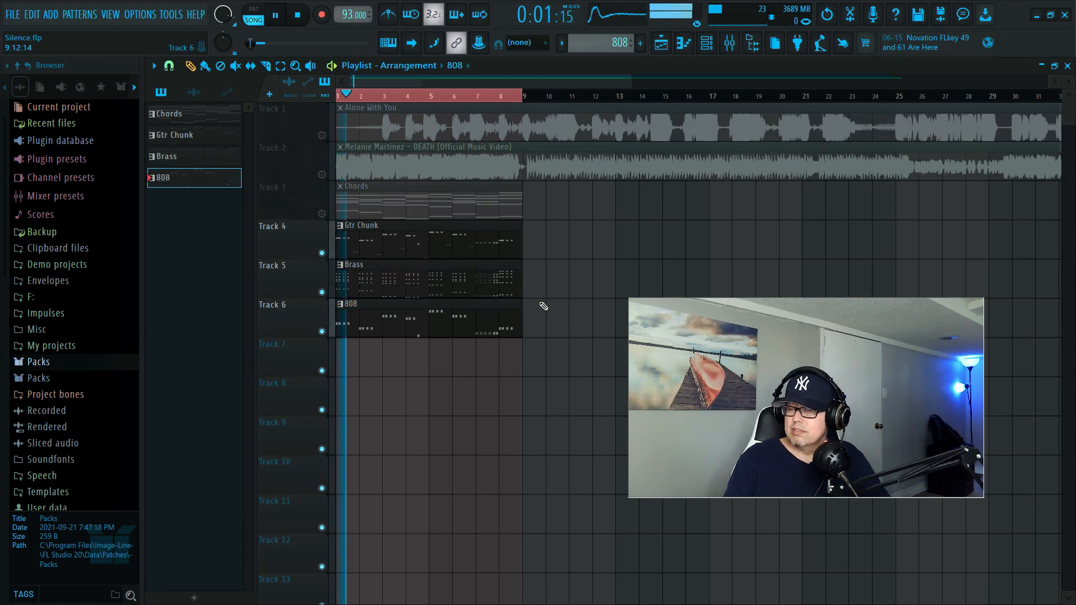
pyautogui.press('space')
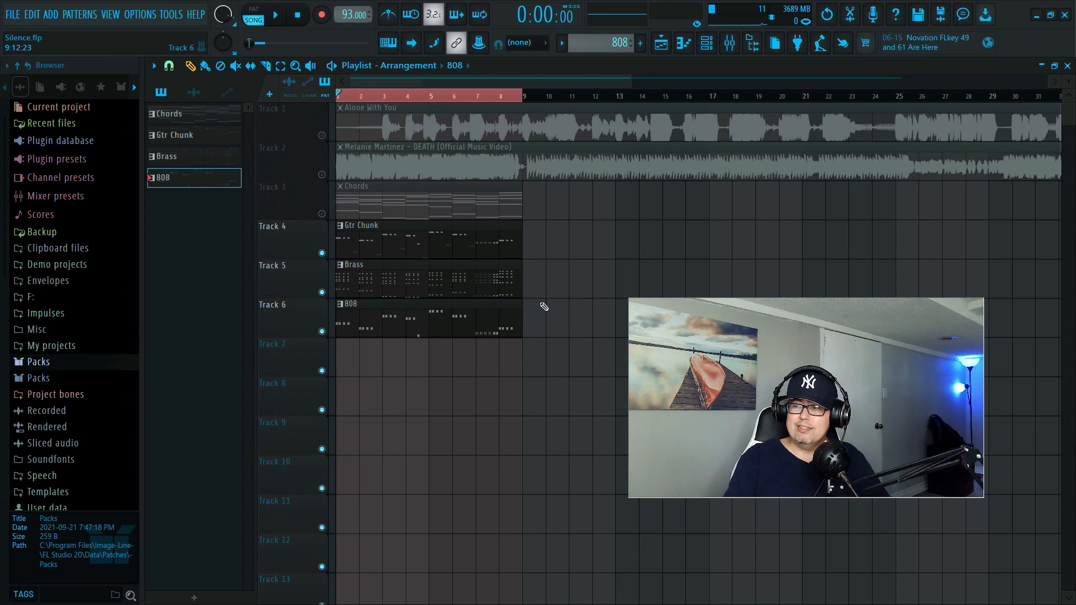
pyautogui.press('space')
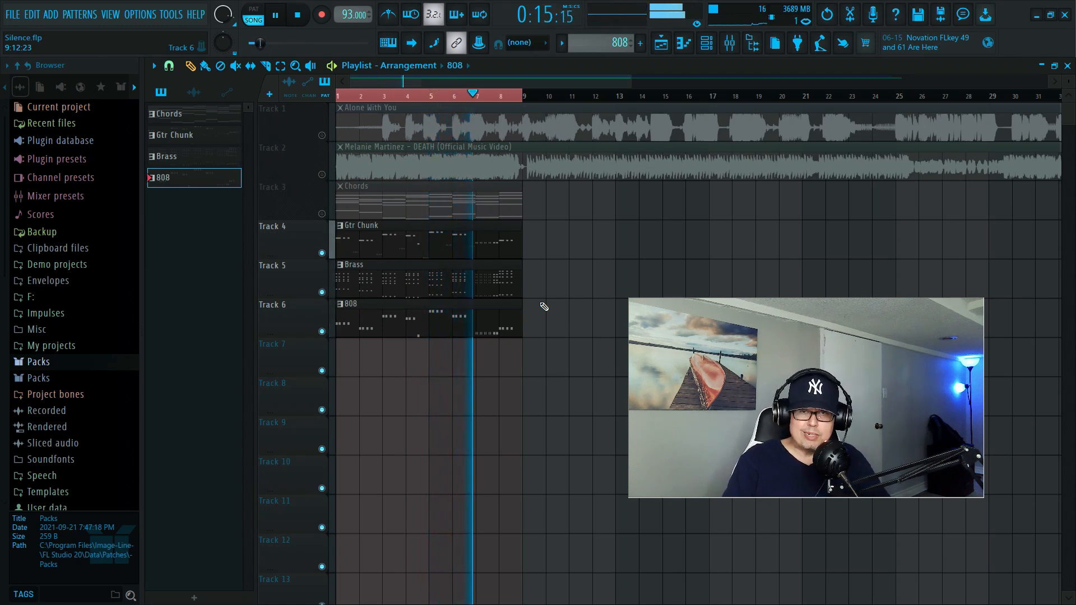
pyautogui.press('space')
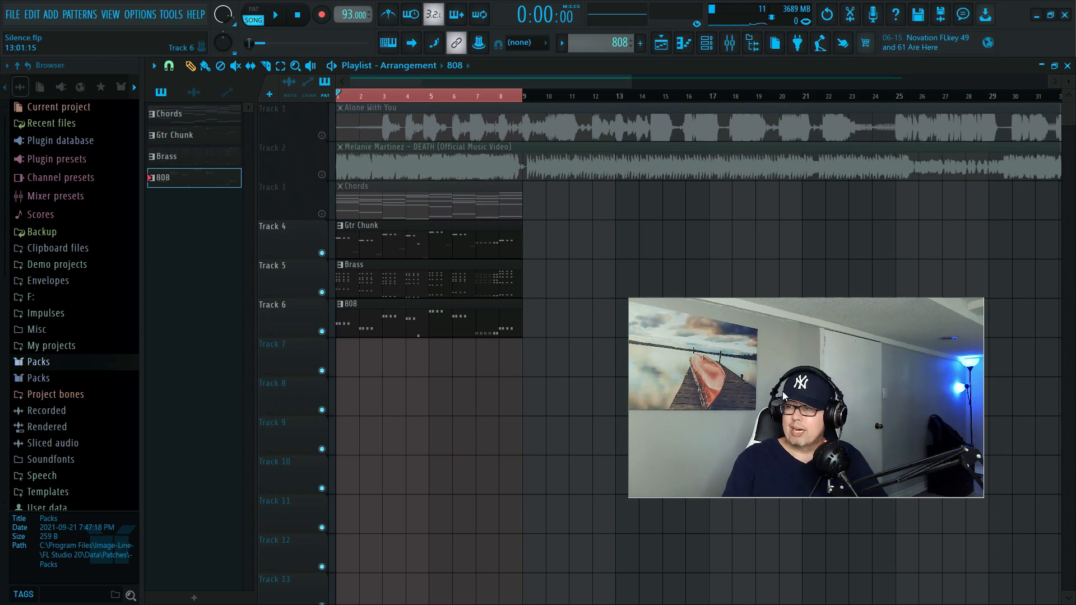
pyautogui.hotkey('ctrl', 's')
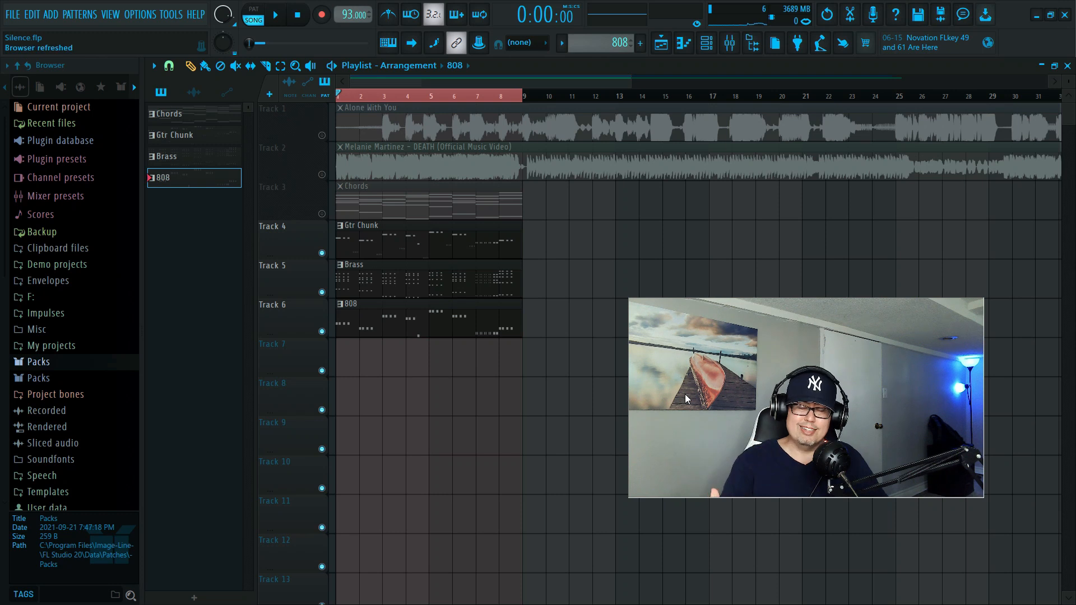
pyautogui.moveTo(751, 352); pyautogui.dragTo(782, 387)
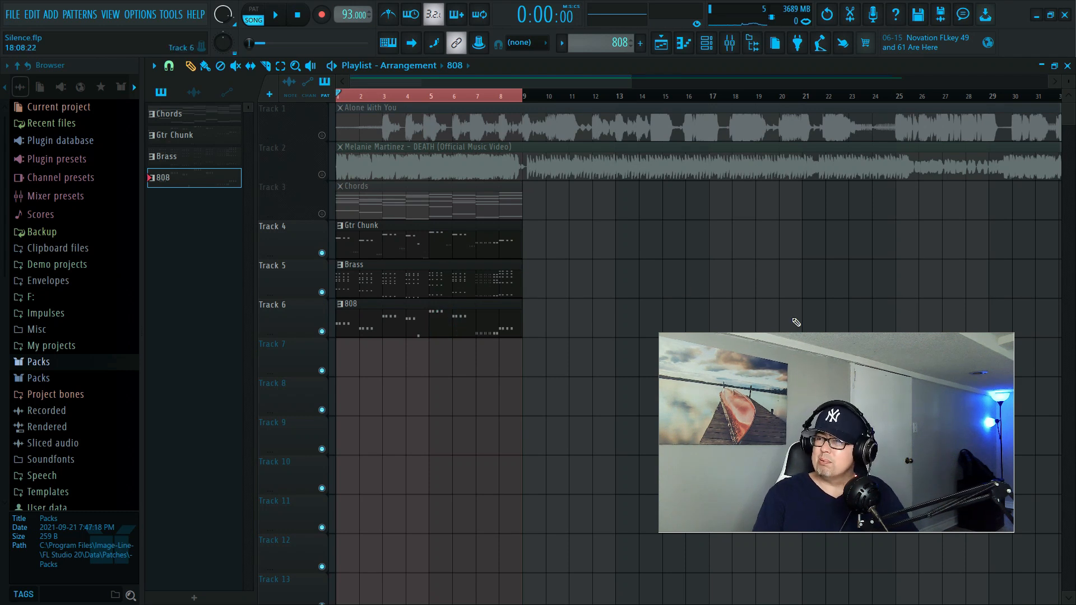
# Create a new pattern named Snare and place its clip at bar 1 on Track 7
pyautogui.click(640, 43)
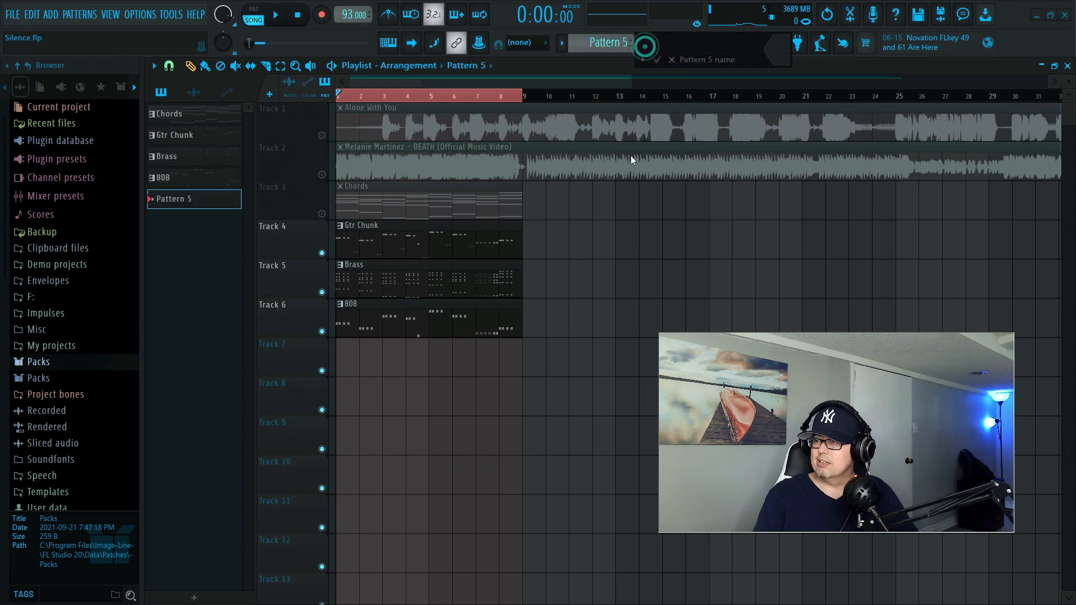
pyautogui.write('Sn')
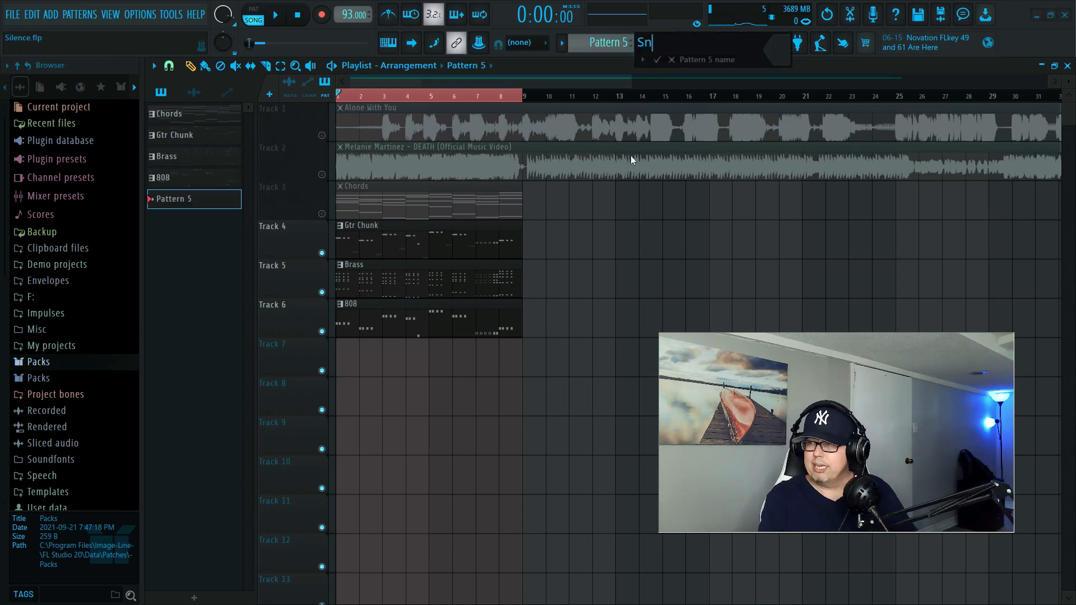
pyautogui.write('are')
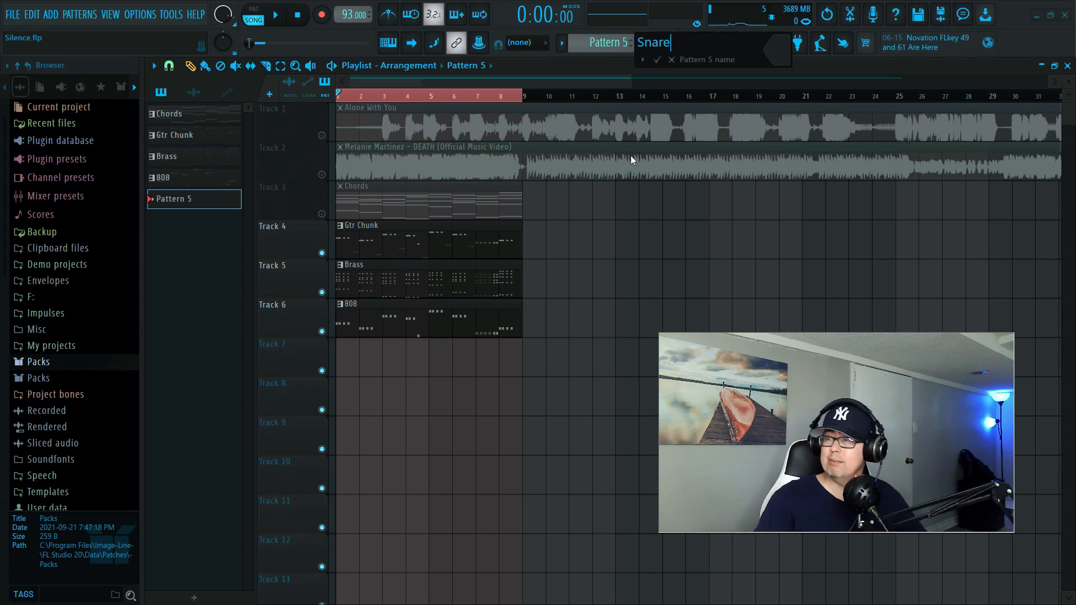
pyautogui.press('Return')
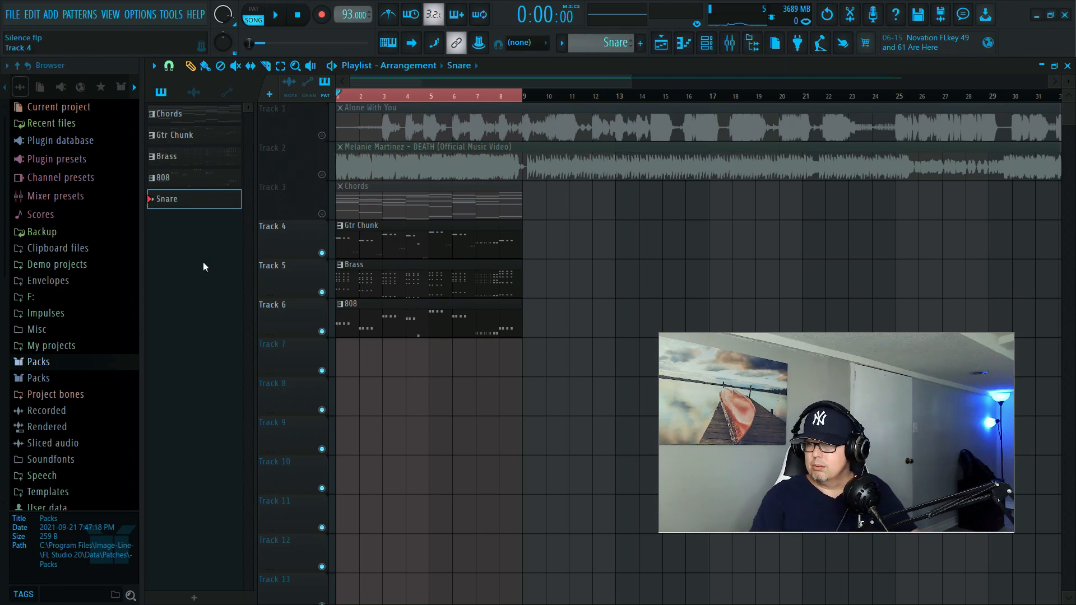
pyautogui.click(341, 357)
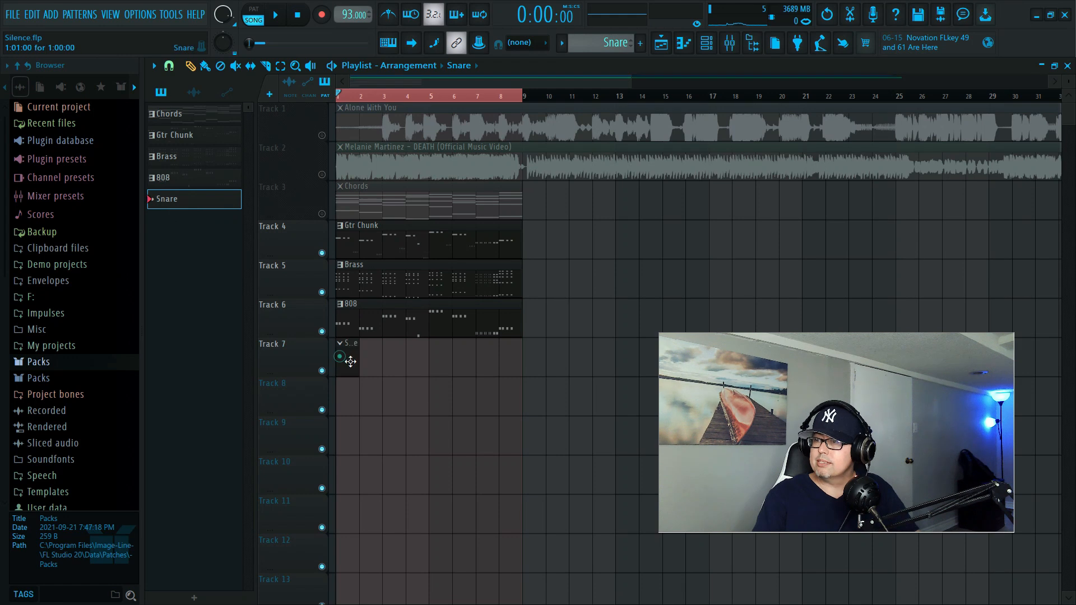
# Extend the Snare clip on Track 7 so it spans bars 1 to 8
pyautogui.moveTo(355, 361); pyautogui.dragTo(519, 365)
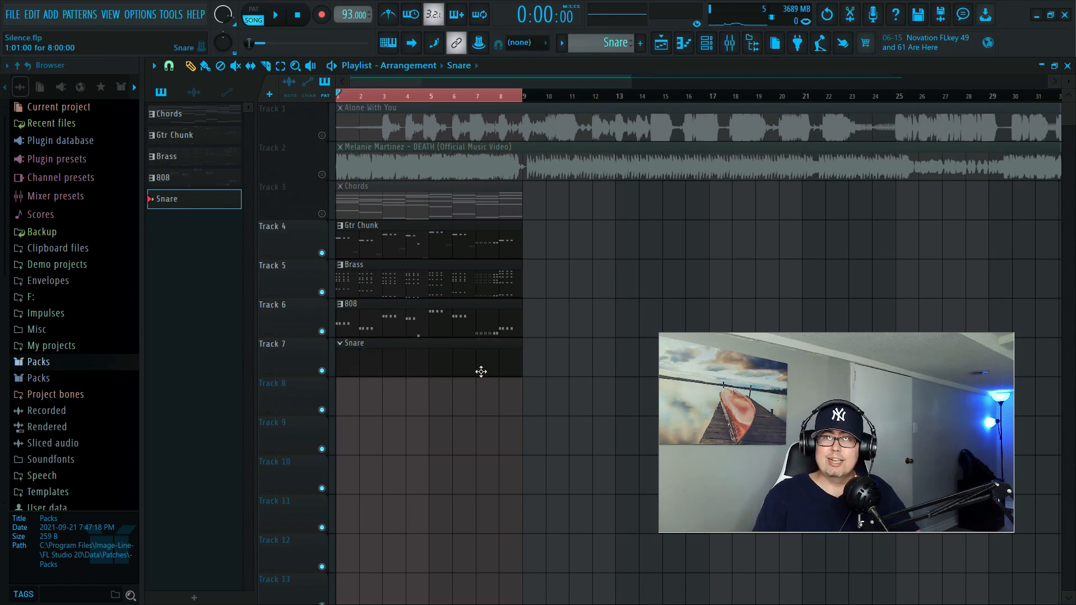
# Solo Track 2 and listen twice to the opening bars of the reference song for its snare sound
pyautogui.rightClick(322, 174)
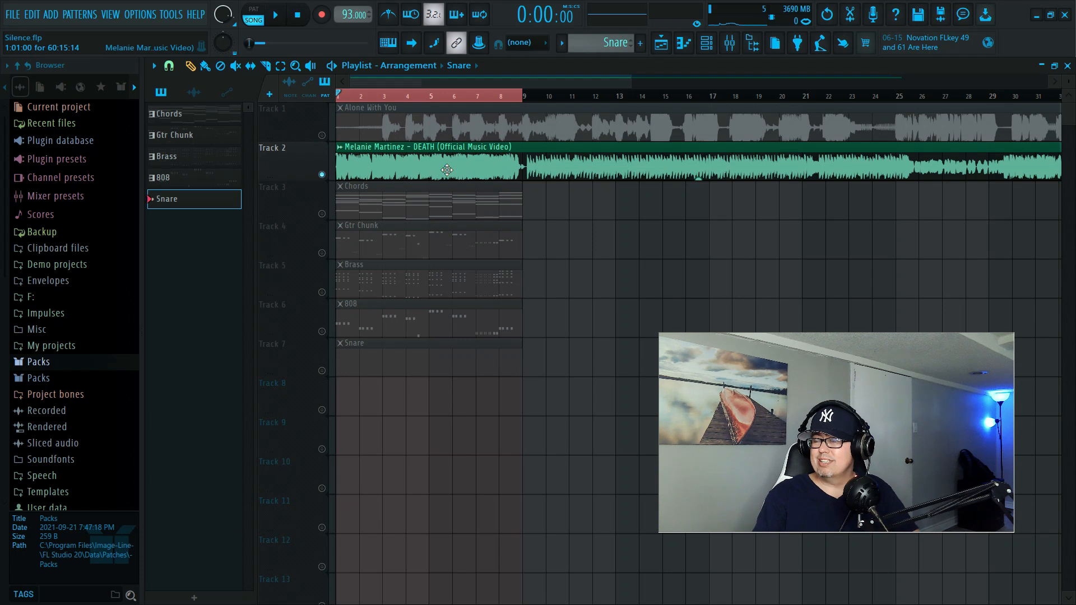
pyautogui.press('space')
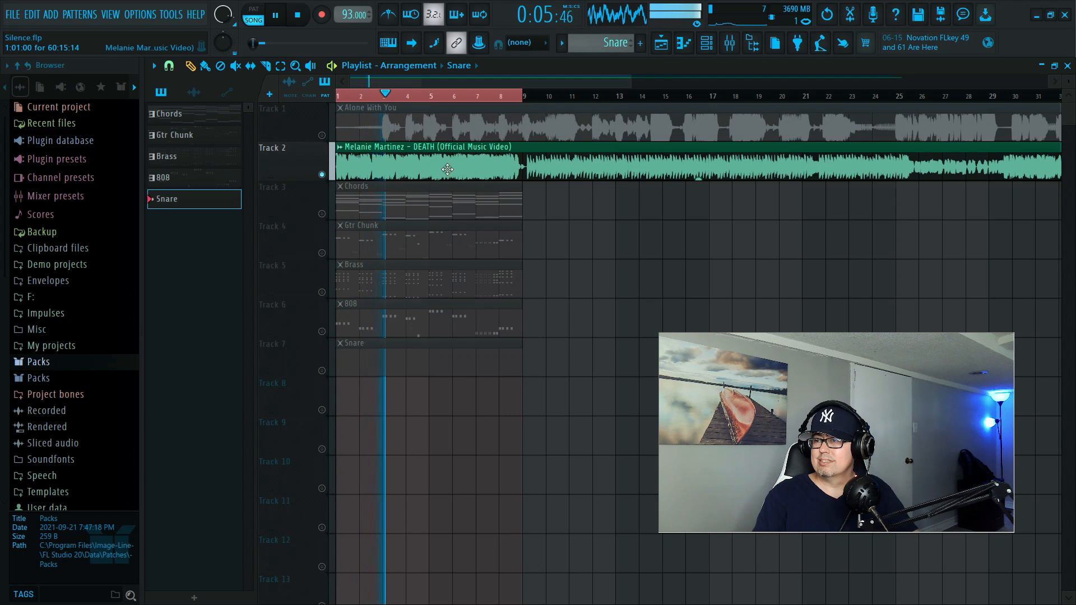
pyautogui.press('space')
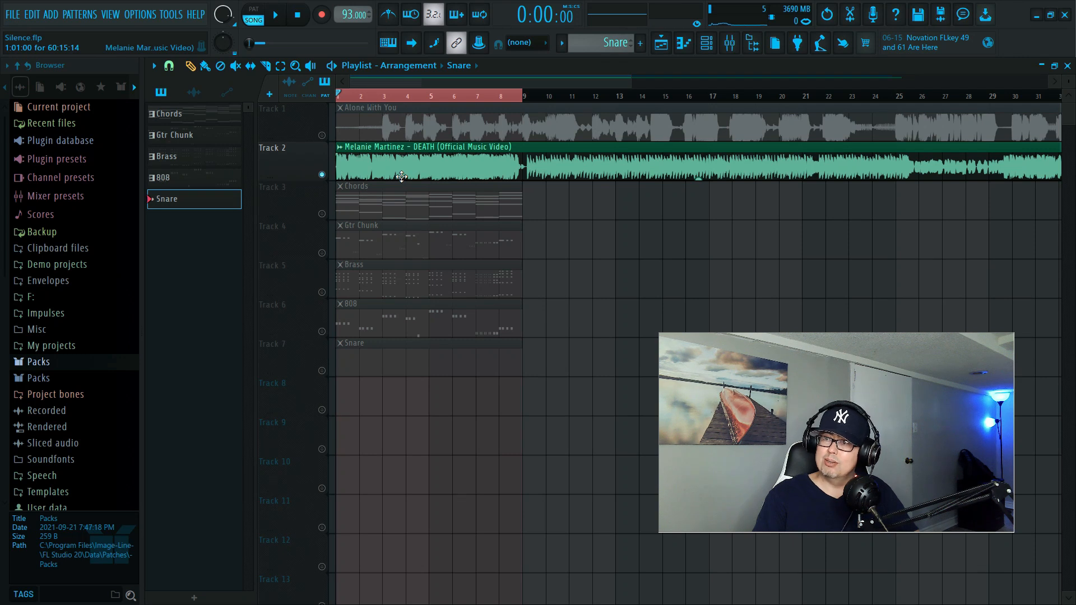
pyautogui.press('space')
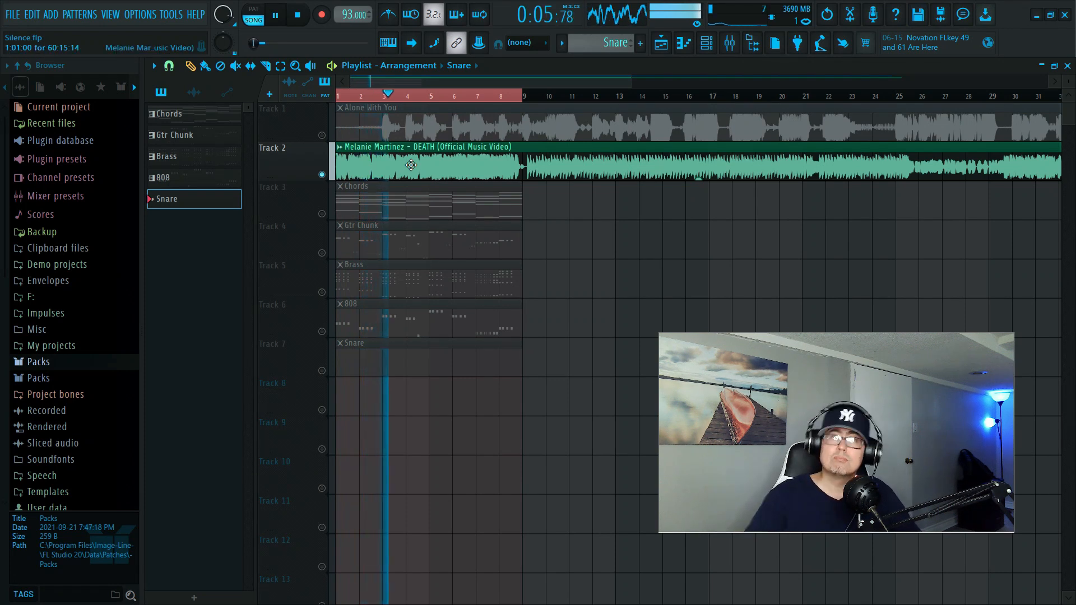
pyautogui.press('space')
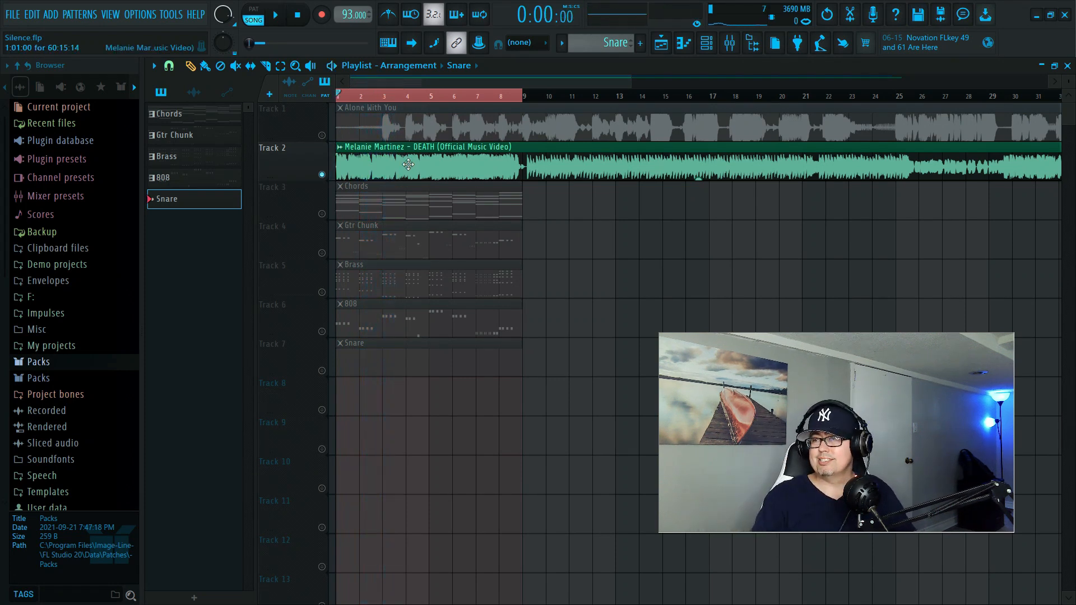
# Unsolo Track 2 and mute Tracks 1, 2 and 3, leaving the Gtr Chunk, Brass, 808 and Snare tracks active
pyautogui.rightClick(322, 176)
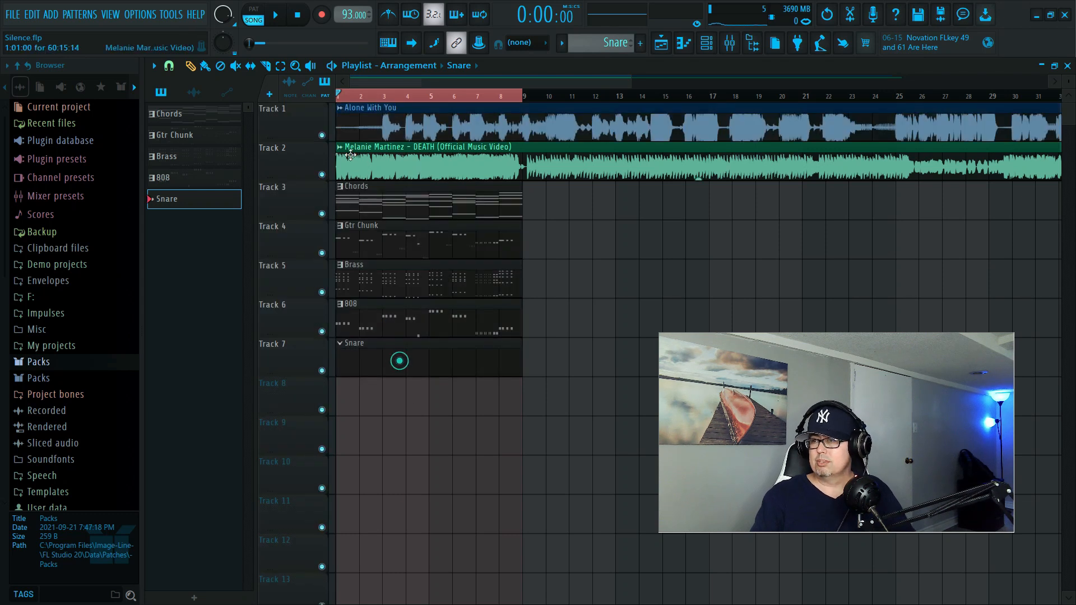
pyautogui.rightClick(322, 176)
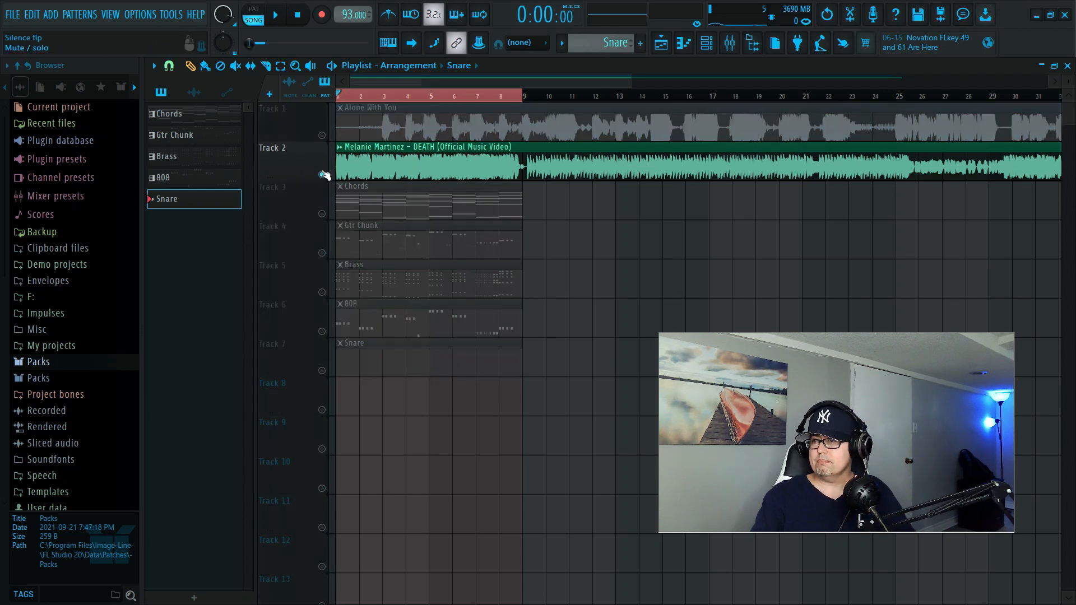
pyautogui.rightClick(322, 175)
pyautogui.click(322, 176)
pyautogui.click(322, 136)
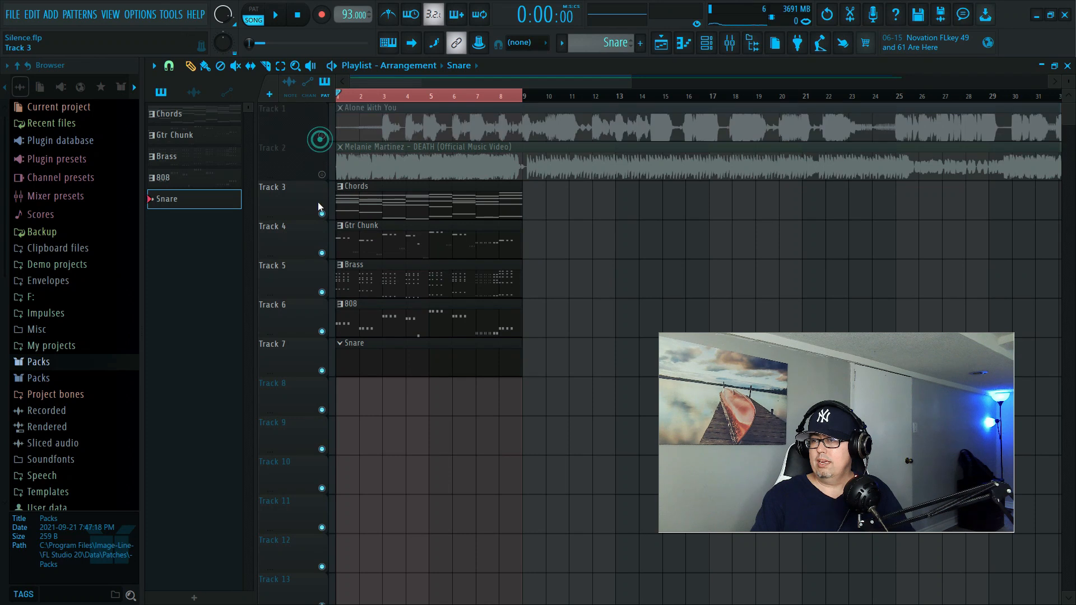
pyautogui.click(322, 213)
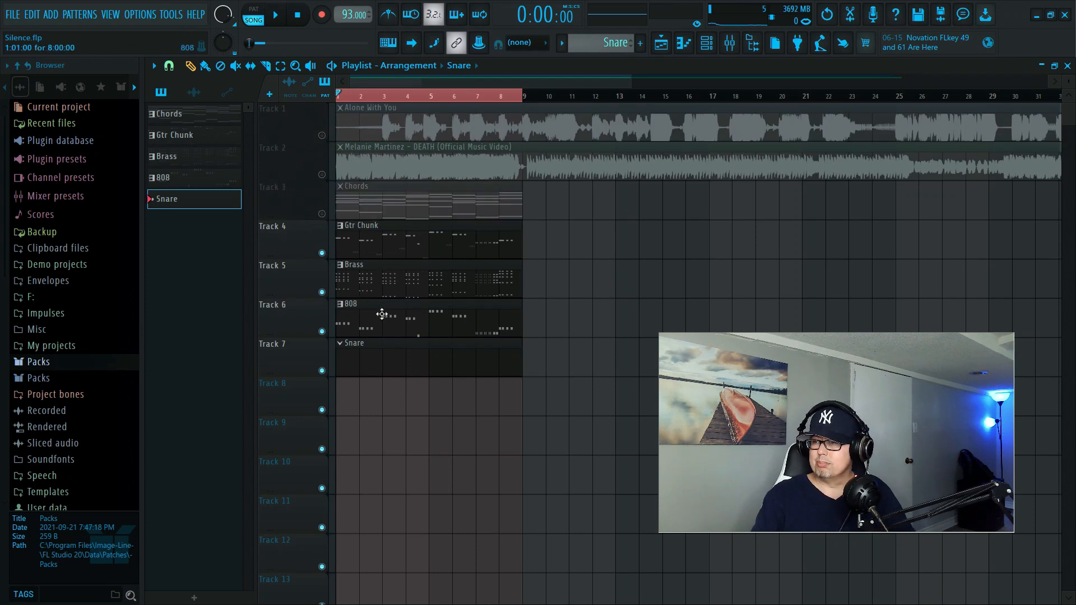
# Show the channel rack and open the Snare folder of the JDM Drum Kit in the Drums pack
pyautogui.click(706, 43)
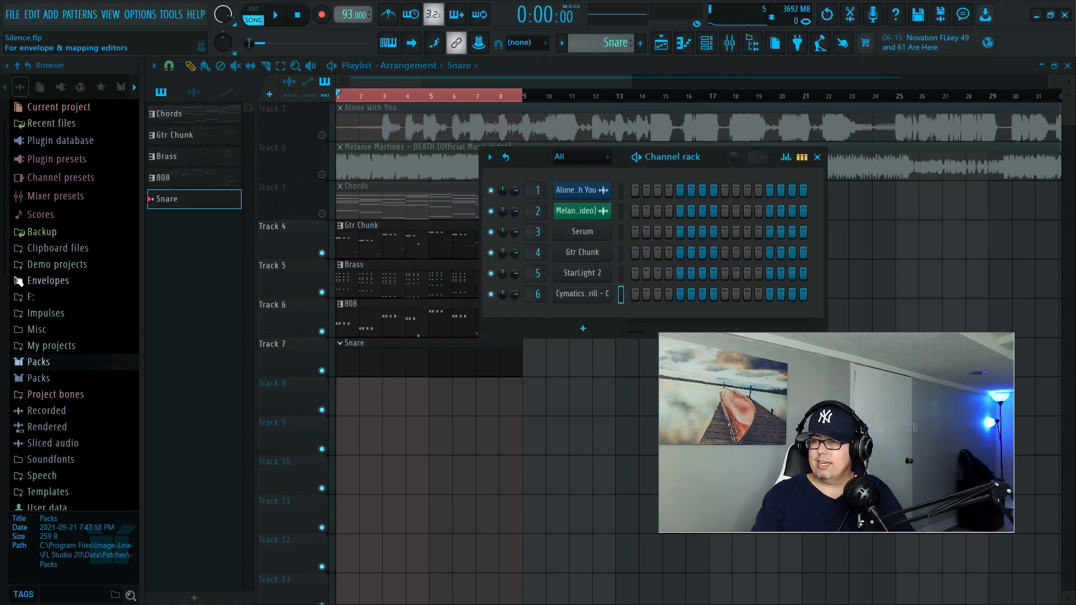
pyautogui.click(41, 368)
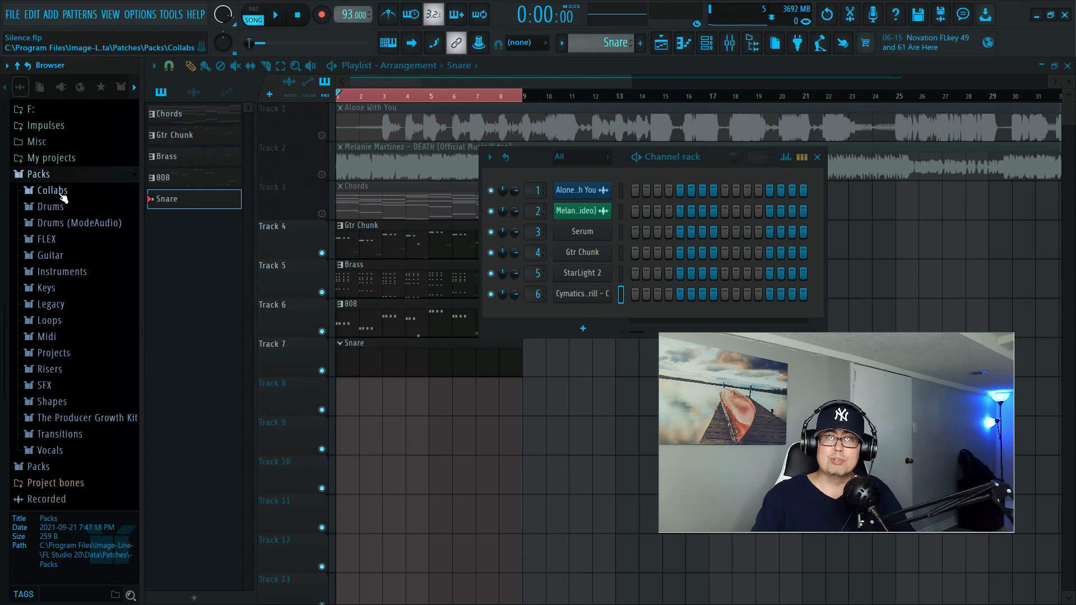
pyautogui.click(60, 209)
pyautogui.click(59, 209)
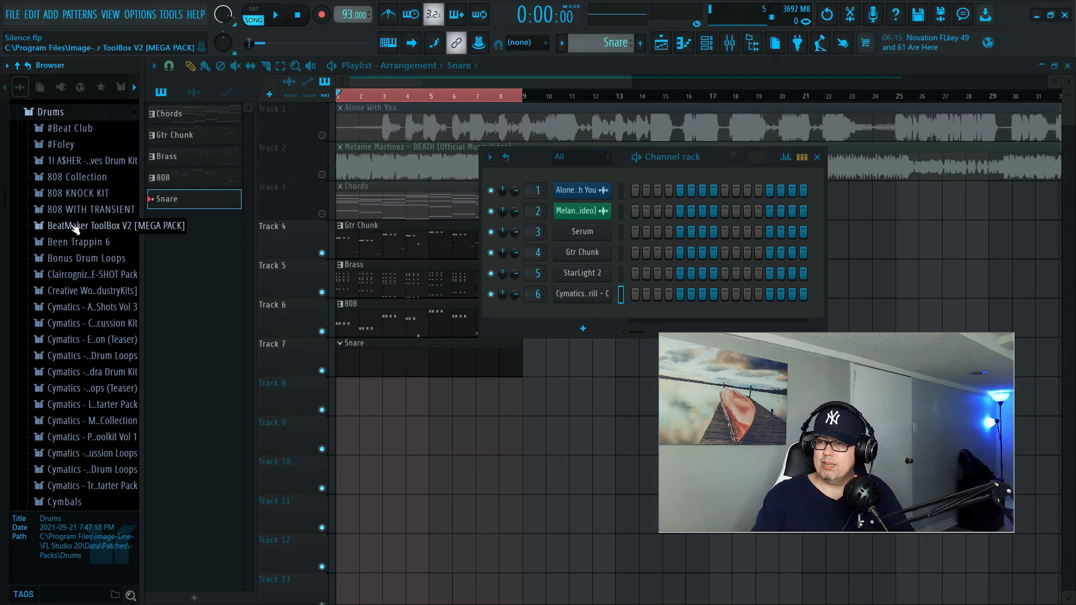
pyautogui.scroll(-7, 74, 227)
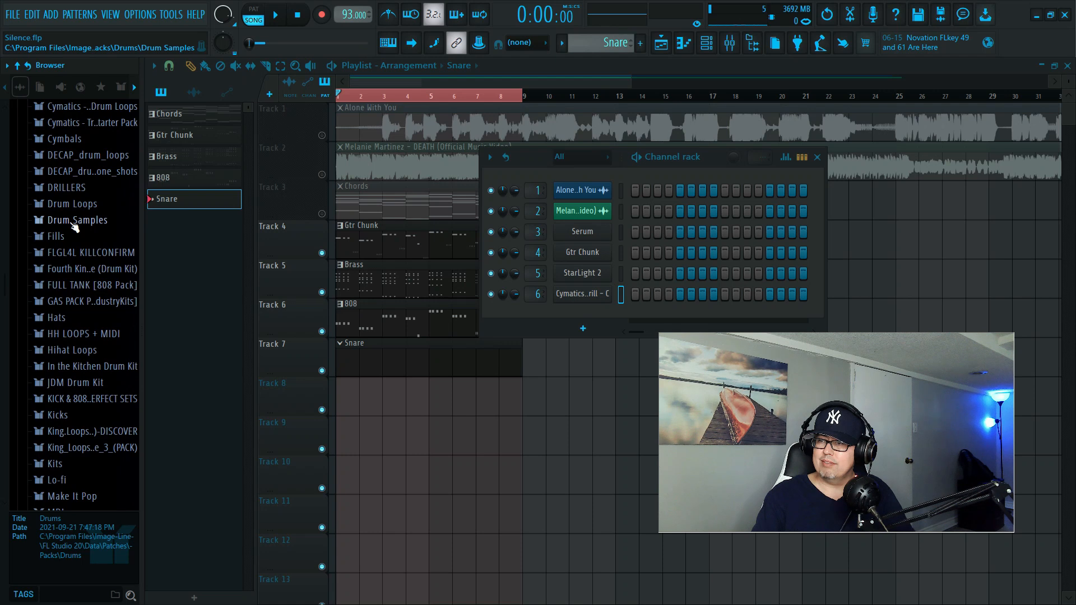
pyautogui.click(76, 382)
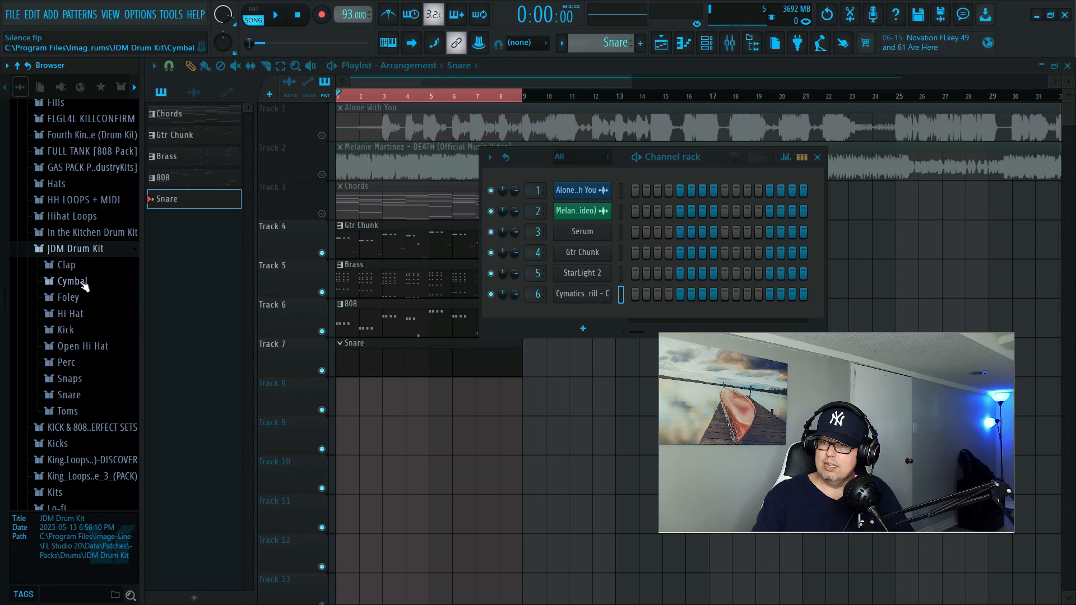
pyautogui.click(76, 394)
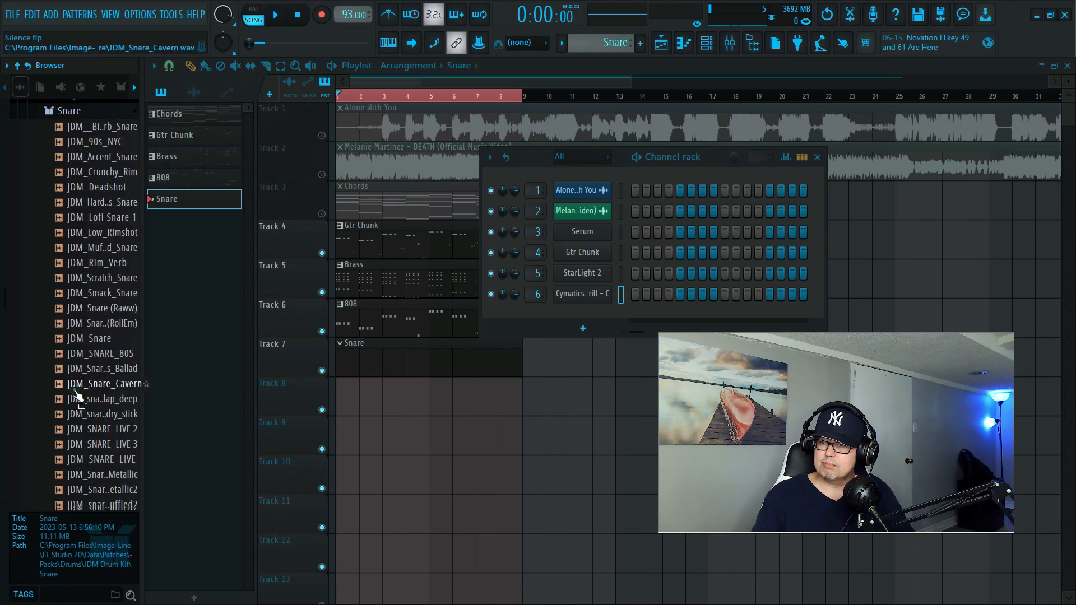
# Audition JDM_SNARE_80S, JDM_Snare (Raww), JDM_Smack_Snare and JDM_Scratch_Snare, playing the beat briefly for comparison
pyautogui.click(81, 349)
pyautogui.click(84, 305)
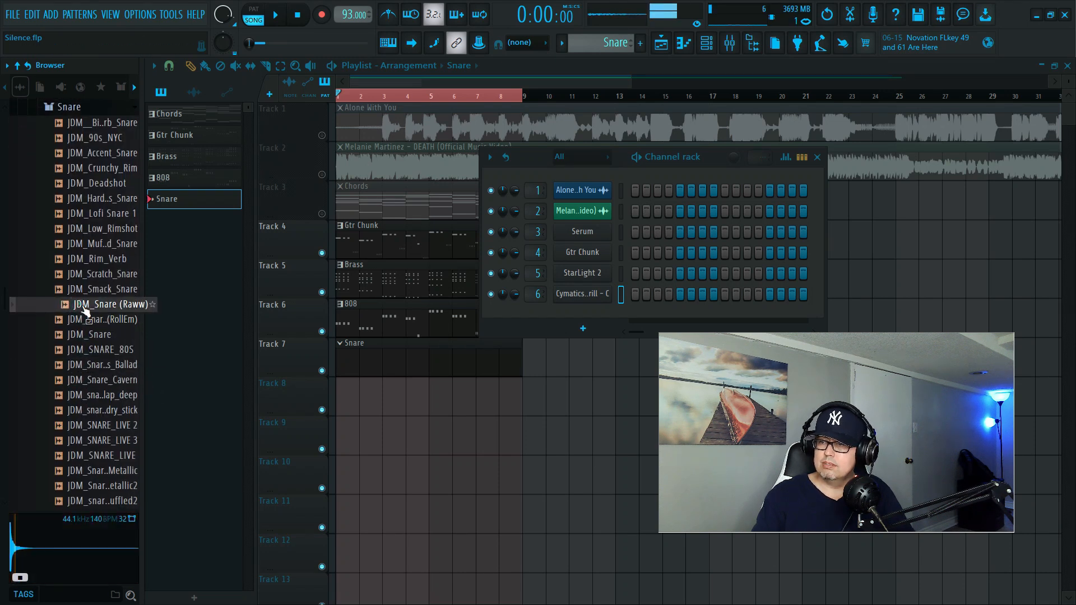
pyautogui.click(86, 290)
pyautogui.press('space')
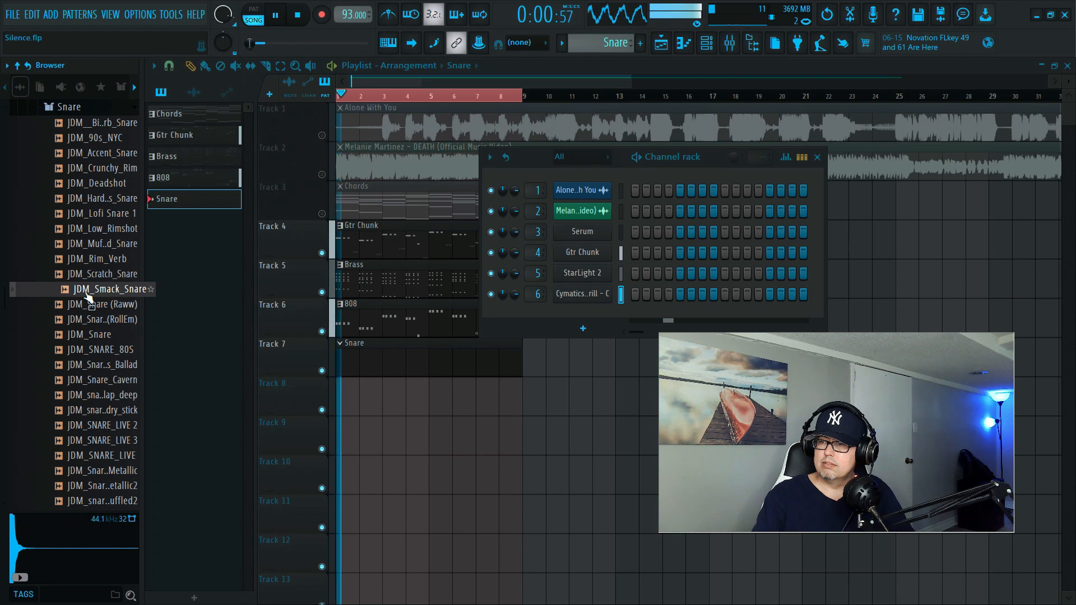
pyautogui.click(86, 279)
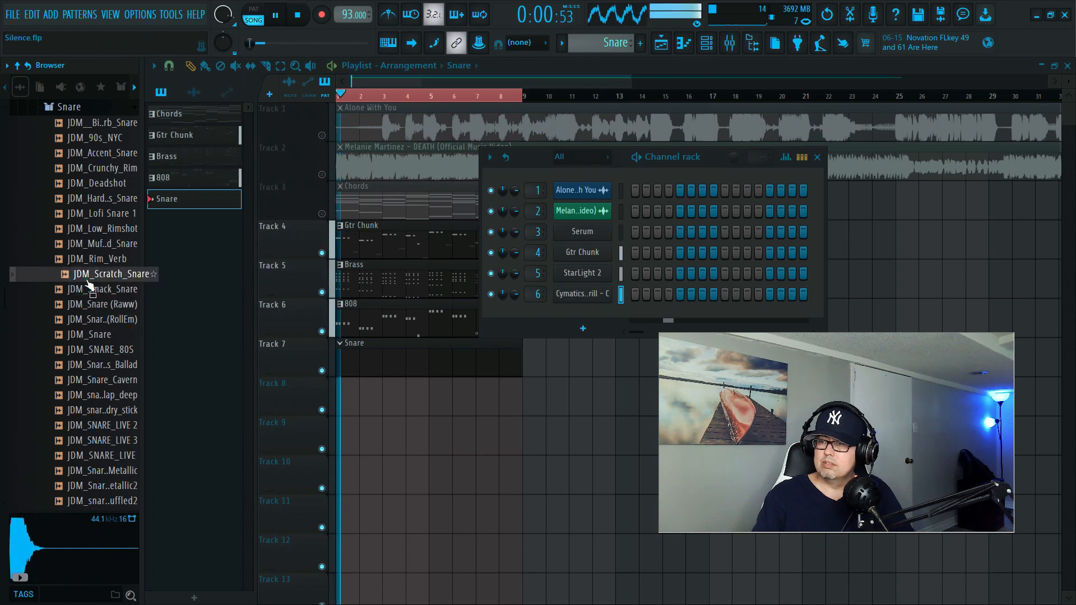
pyautogui.press('space')
# Audition the snares from JDM_Rim_Verb up to JDM_Hard_80s_Snare, and play the beat to compare the last one
pyautogui.click(87, 260)
pyautogui.click(92, 244)
pyautogui.click(104, 230)
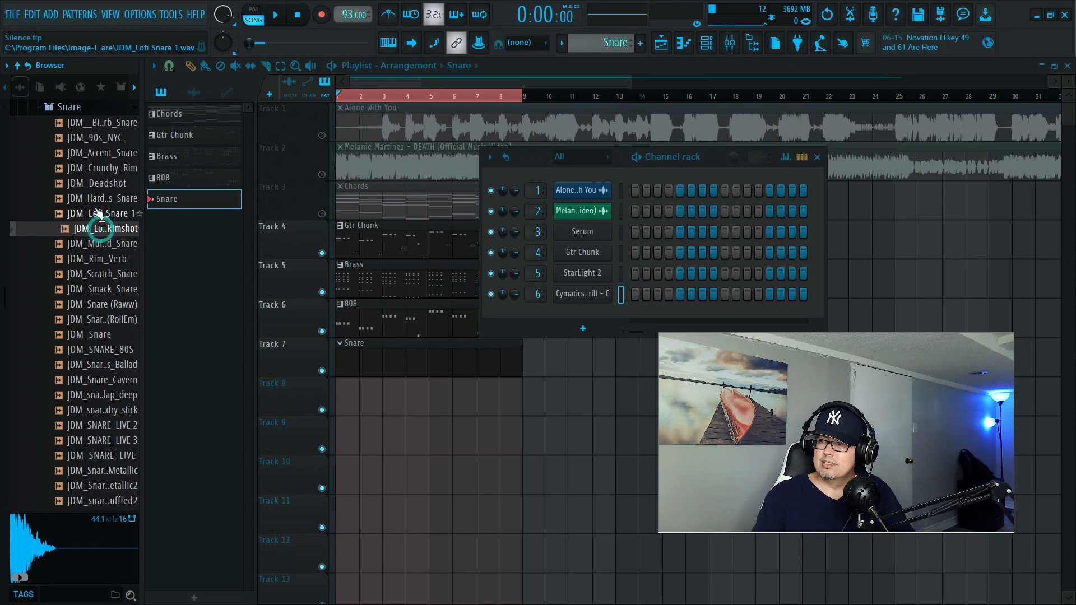
pyautogui.click(95, 214)
pyautogui.click(92, 199)
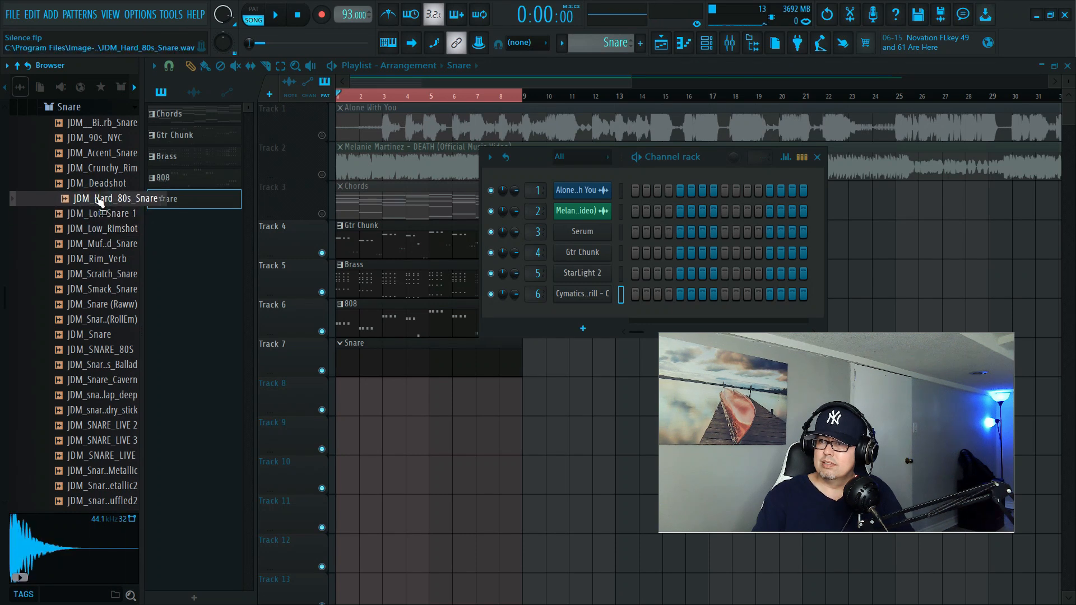
pyautogui.press('space')
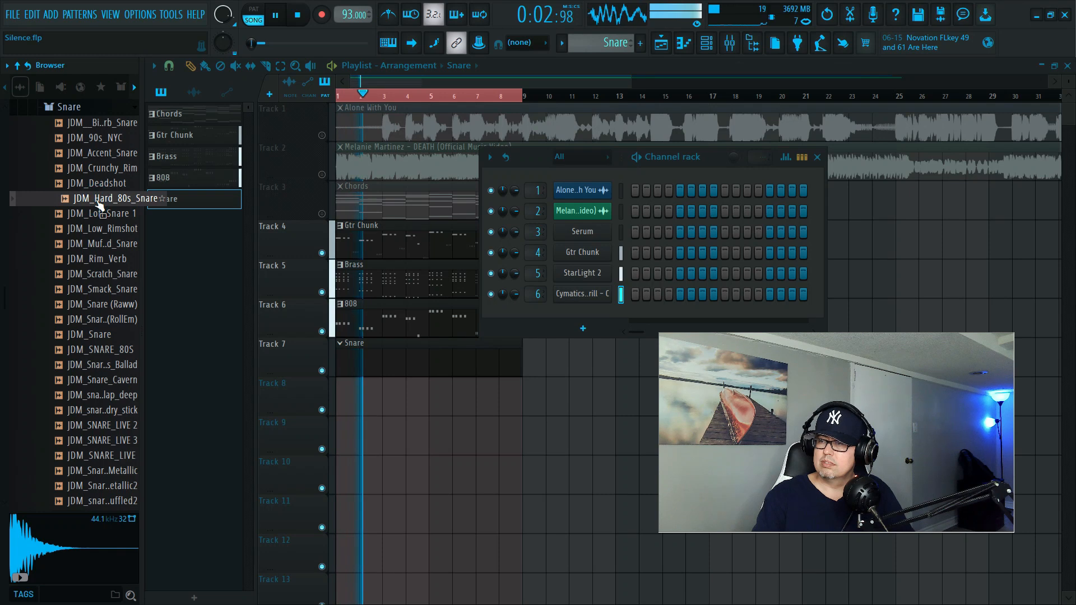
pyautogui.press('space')
# Audition the samples from JDM_Deadshot up to JDM__Big_Verb_Snare, testing JDM_90s_NYC over the playing beat
pyautogui.click(90, 182)
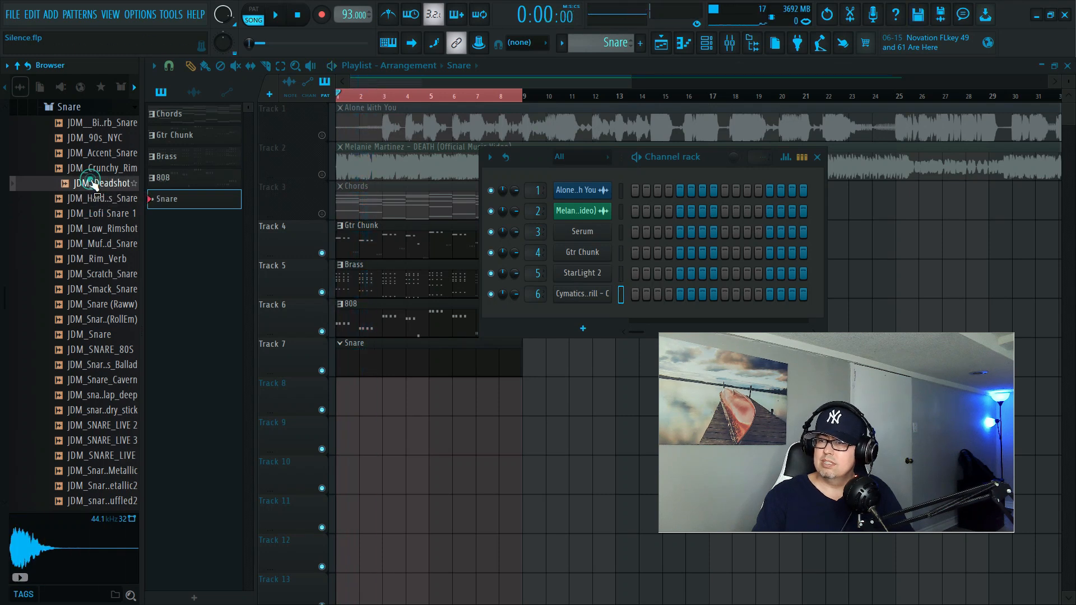
pyautogui.click(93, 168)
pyautogui.click(94, 157)
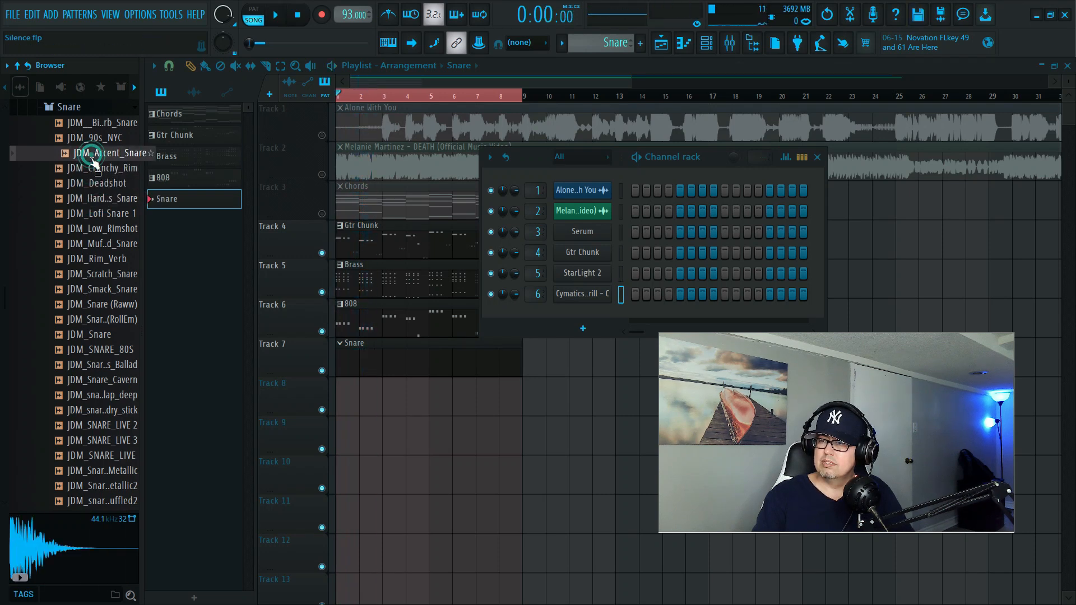
pyautogui.click(98, 140)
pyautogui.press('space')
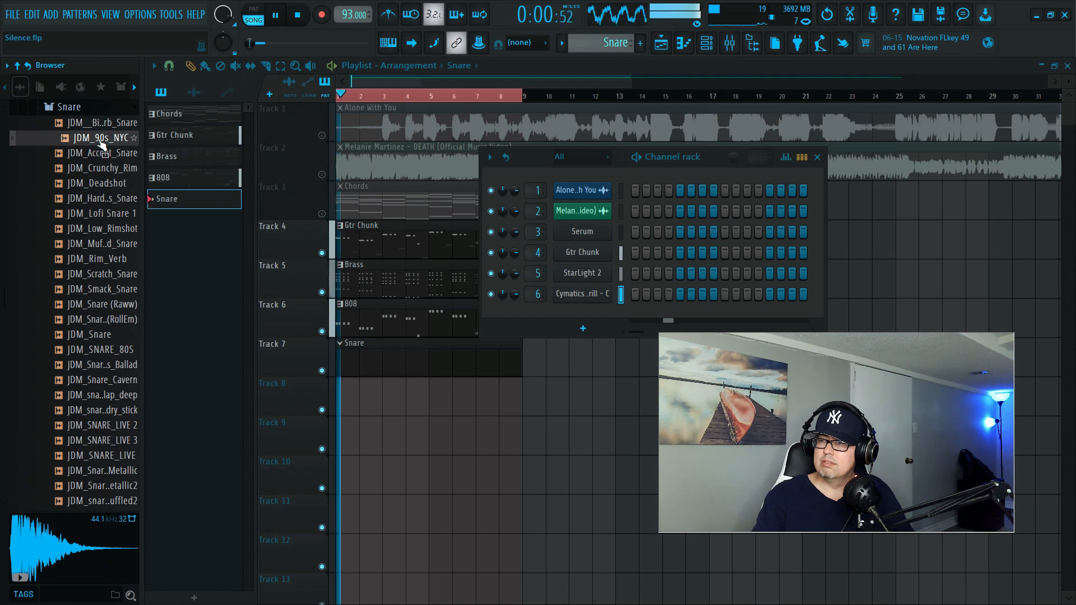
pyautogui.click(99, 141)
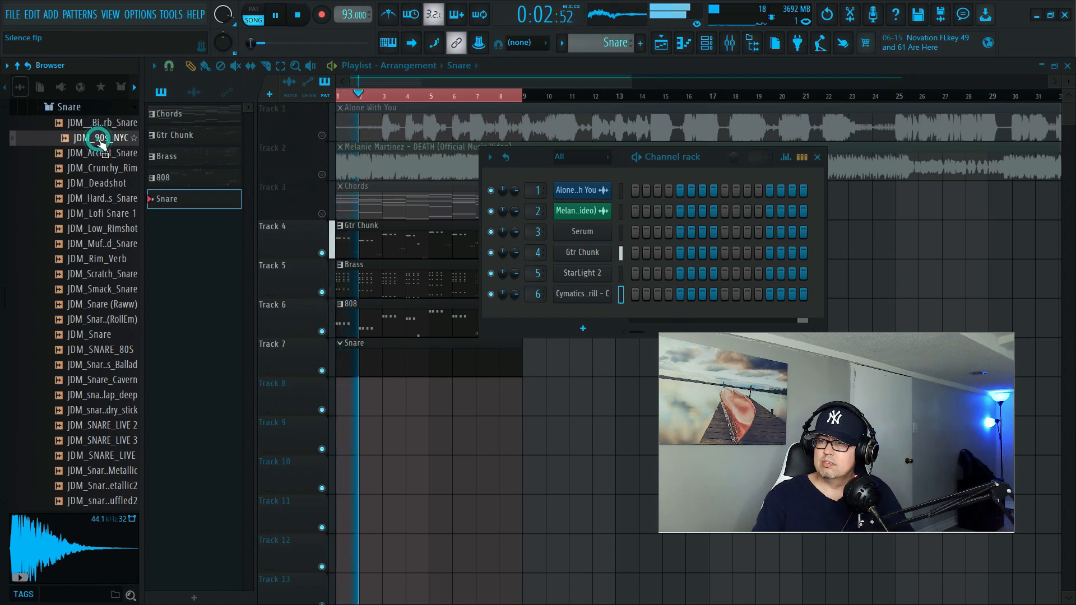
pyautogui.press('space')
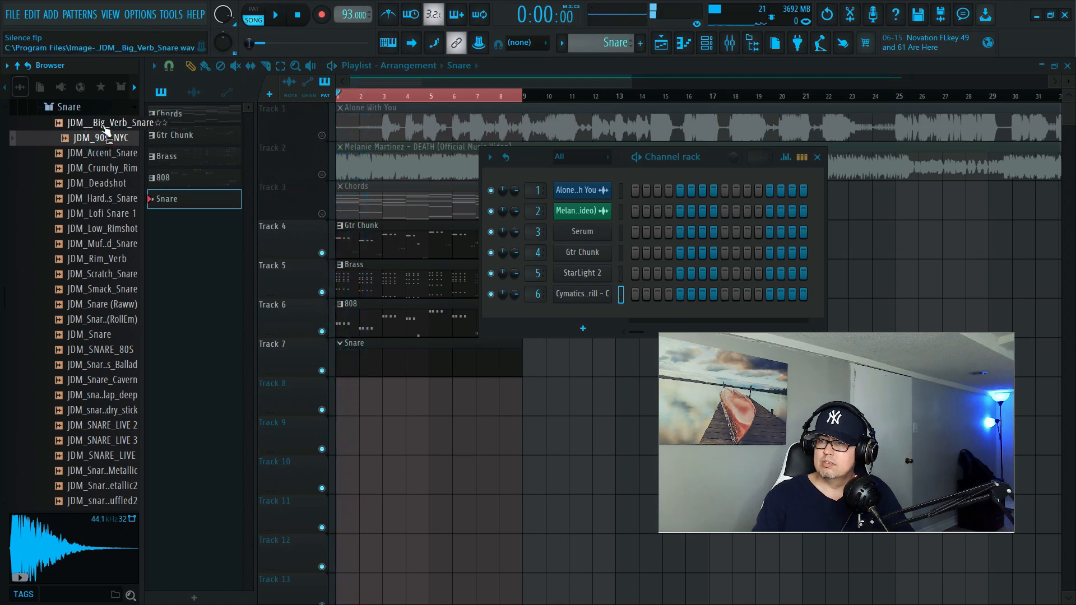
pyautogui.click(105, 126)
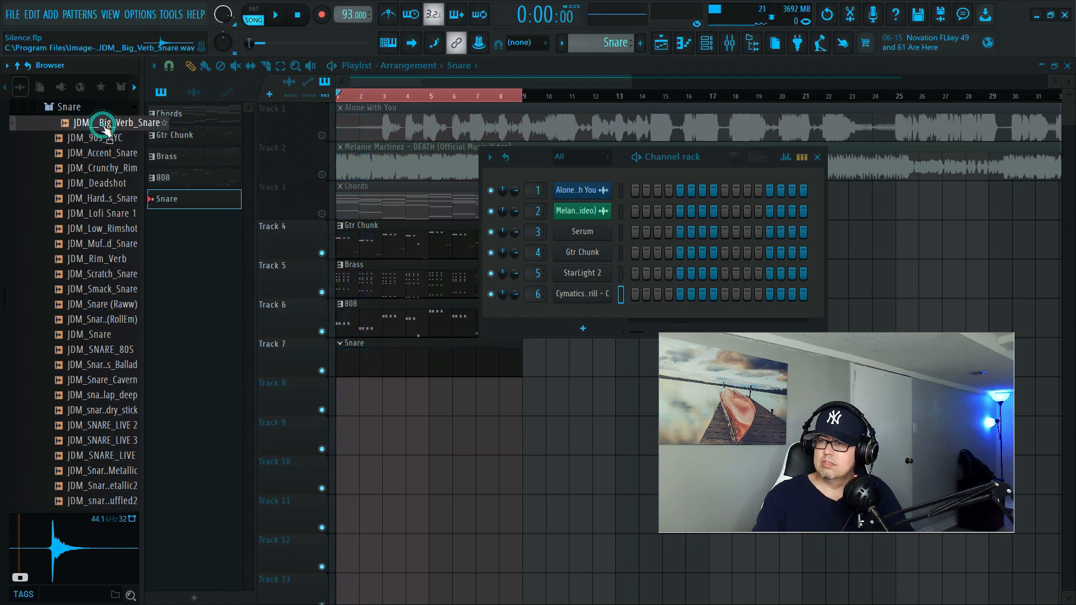
# Audition the snares from the dry stick sample down to JDM_Snare_Metallic2, triggering JDM_Snare_Metallic2 over the playing beat
pyautogui.click(101, 410)
pyautogui.click(90, 424)
pyautogui.click(93, 440)
pyautogui.click(94, 455)
pyautogui.click(95, 470)
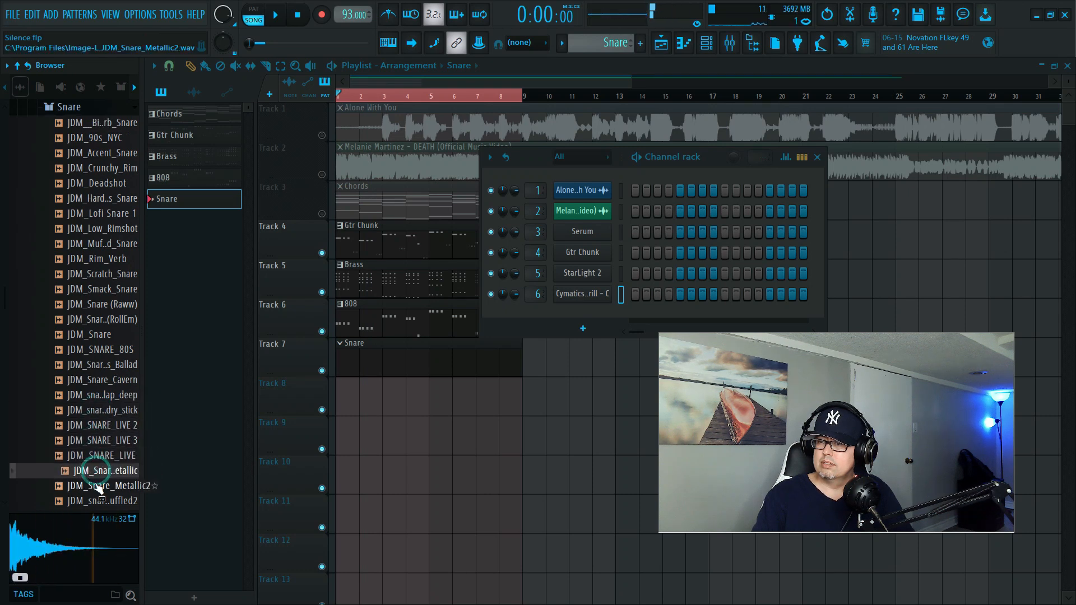
pyautogui.click(94, 485)
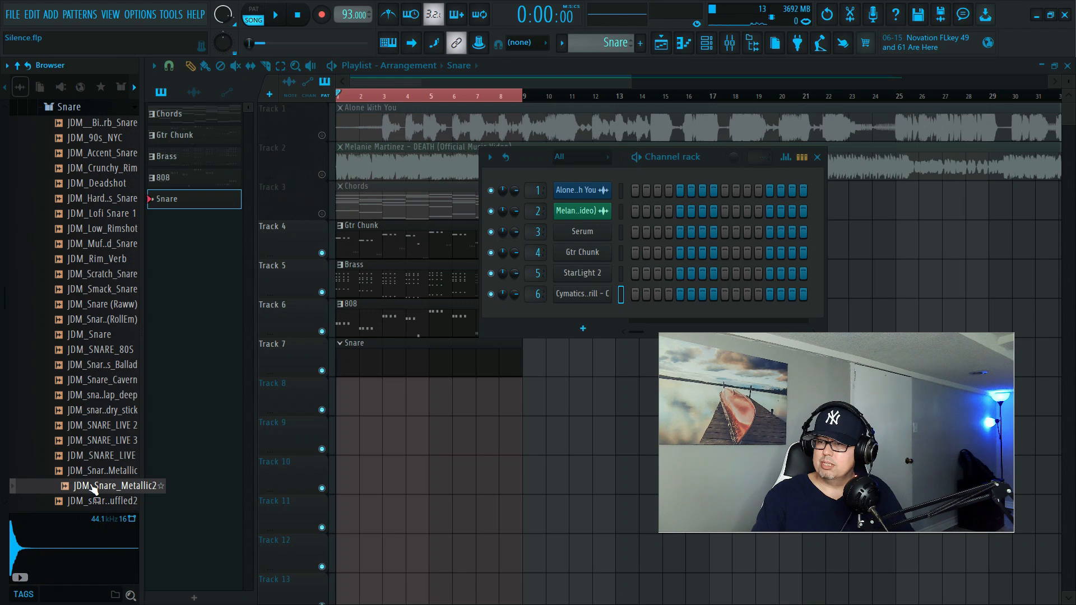
pyautogui.press('space')
pyautogui.click(91, 486)
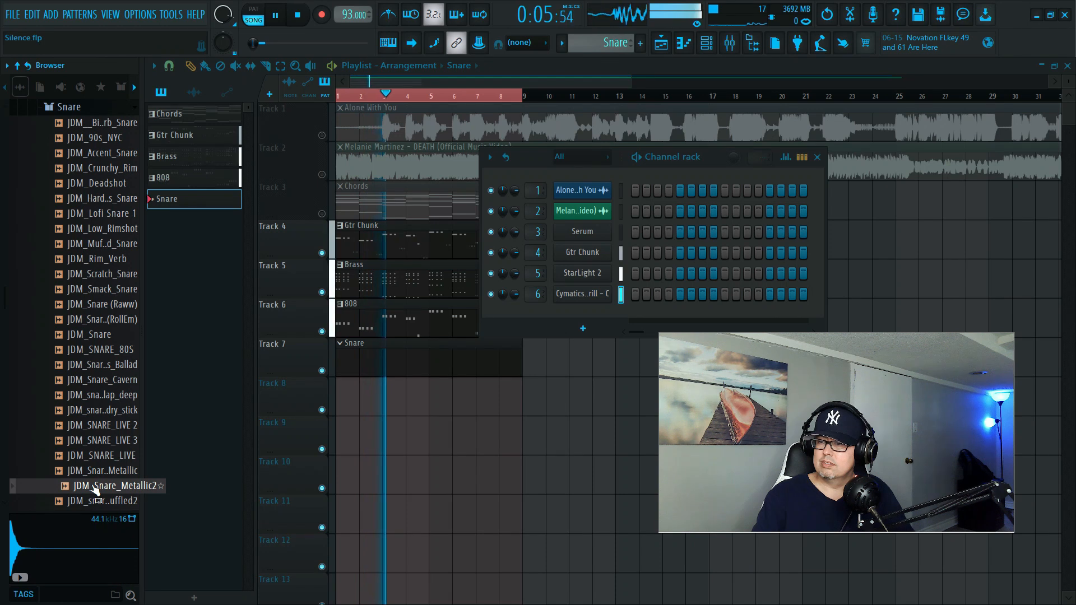
pyautogui.press('space')
pyautogui.click(97, 485)
pyautogui.click(96, 486)
# Audition JDM_snare_Muffled2 and compare it with JDM_Snare_Metallic2, JDM_SNARE_LIVE and JDM_SNARE_LIVE 2
pyautogui.click(101, 502)
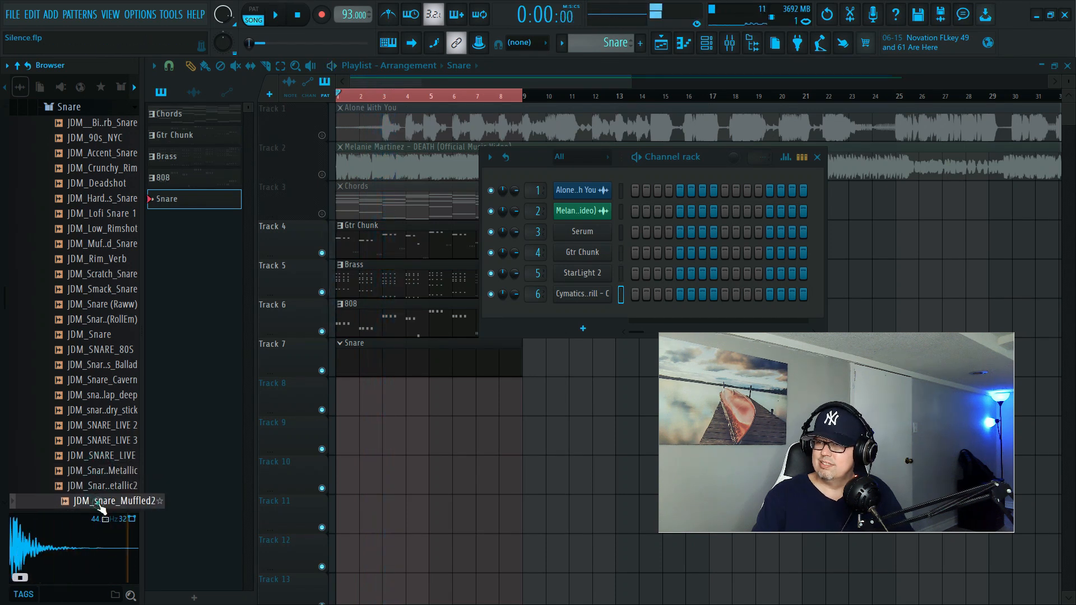
pyautogui.click(100, 485)
pyautogui.click(108, 455)
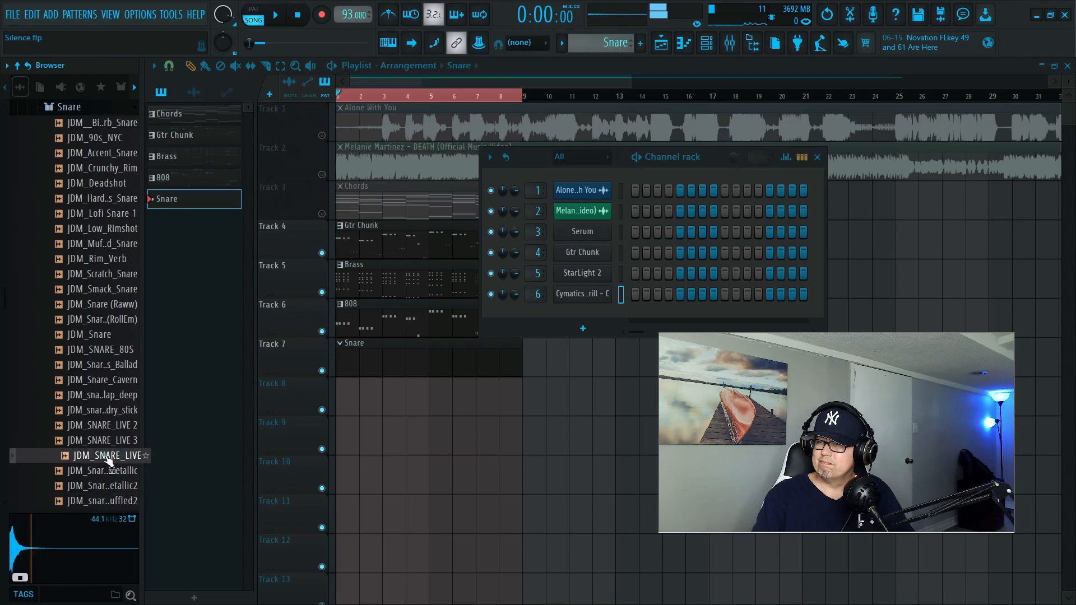
pyautogui.click(108, 440)
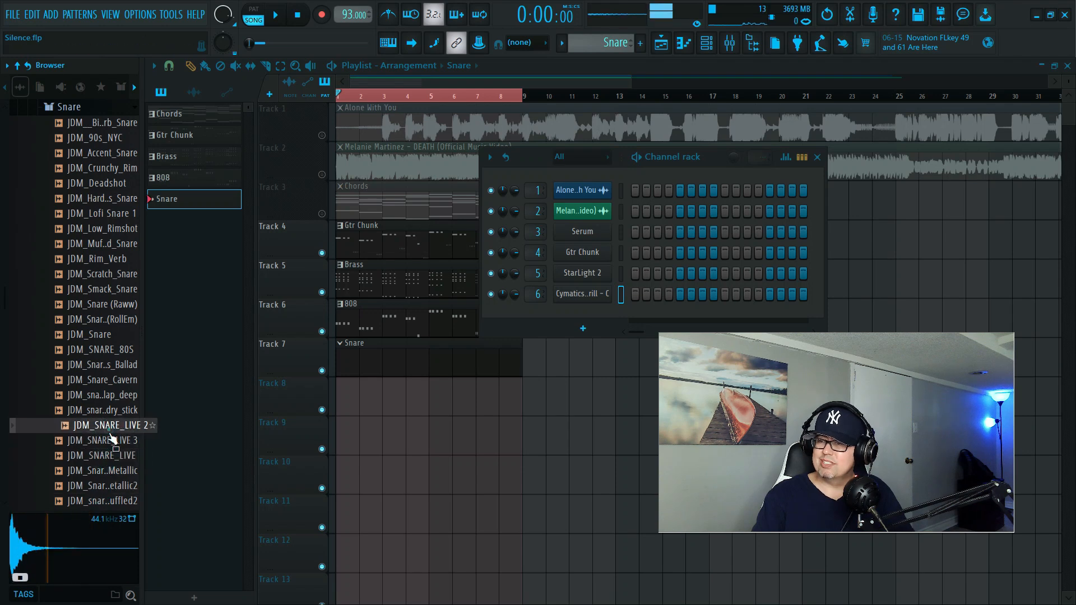
# Return to the JDM Drum Kit folder list and collapse its Snare folder
pyautogui.press('Left')
pyautogui.scroll(-5, 99, 426)
pyautogui.click(98, 474)
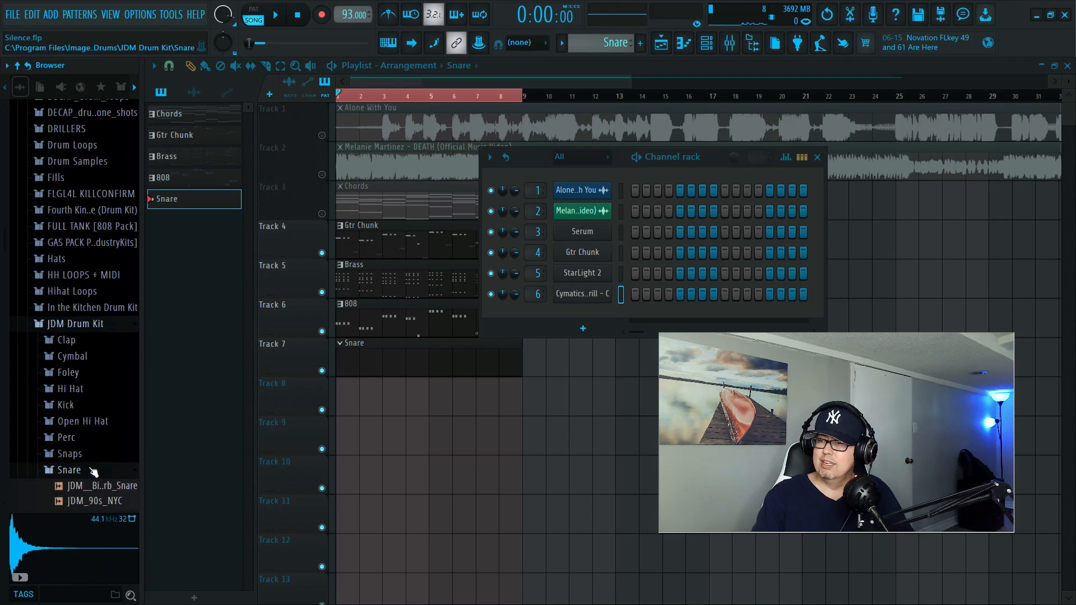
# Collapse the JDM Drum Kit and audition Cymatics - Snare - Smacked (F#) from the Cymatics - Hydra Drum Kit's Snare folder
pyautogui.click(92, 472)
pyautogui.scroll(5, 80, 393)
pyautogui.click(99, 235)
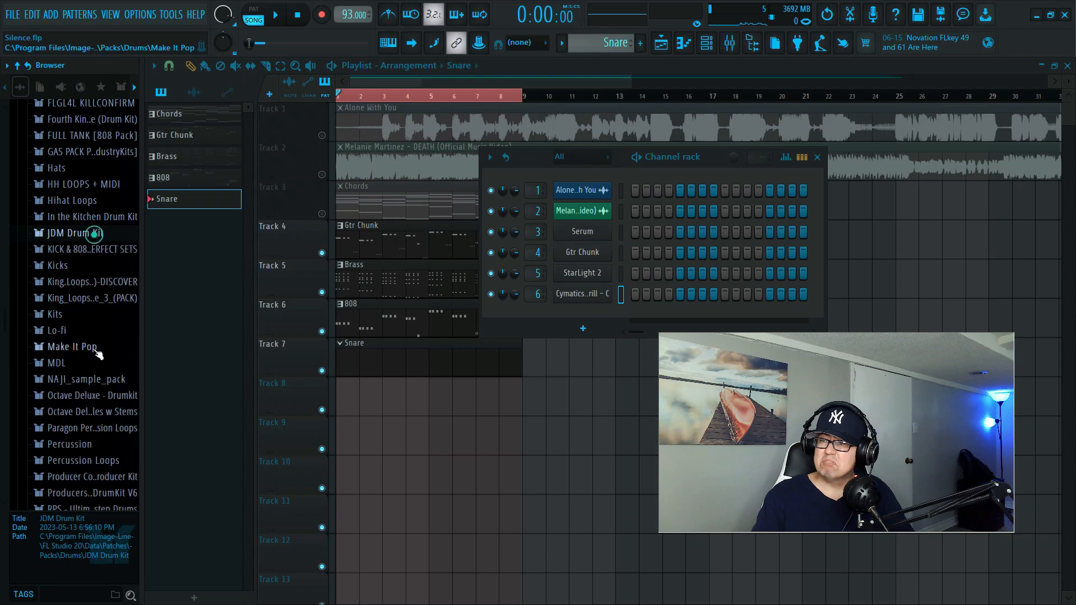
pyautogui.scroll(8, 93, 339)
pyautogui.scroll(5, 92, 340)
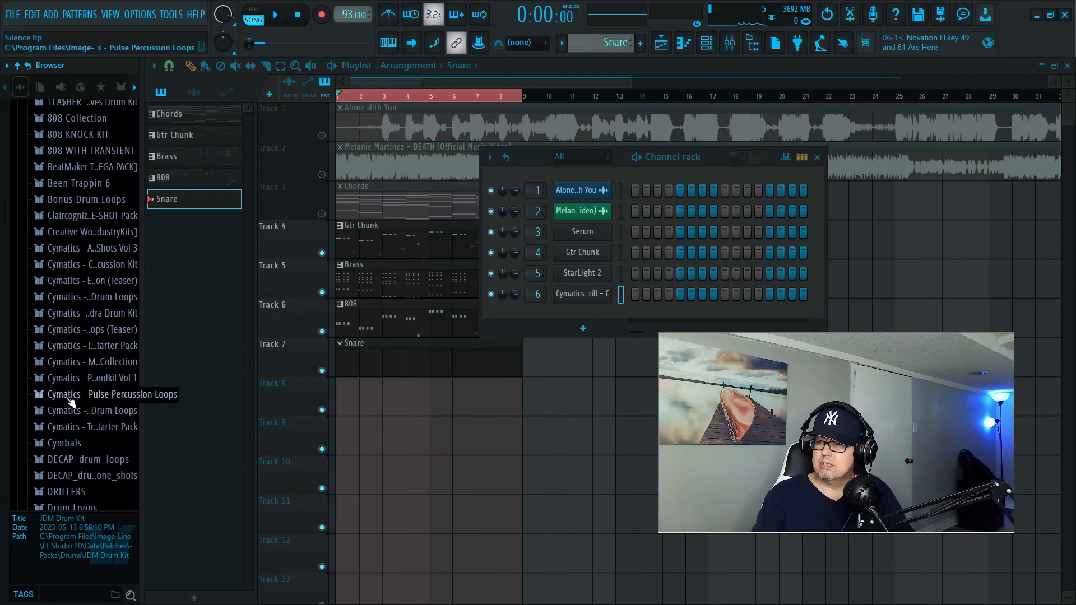
pyautogui.click(65, 318)
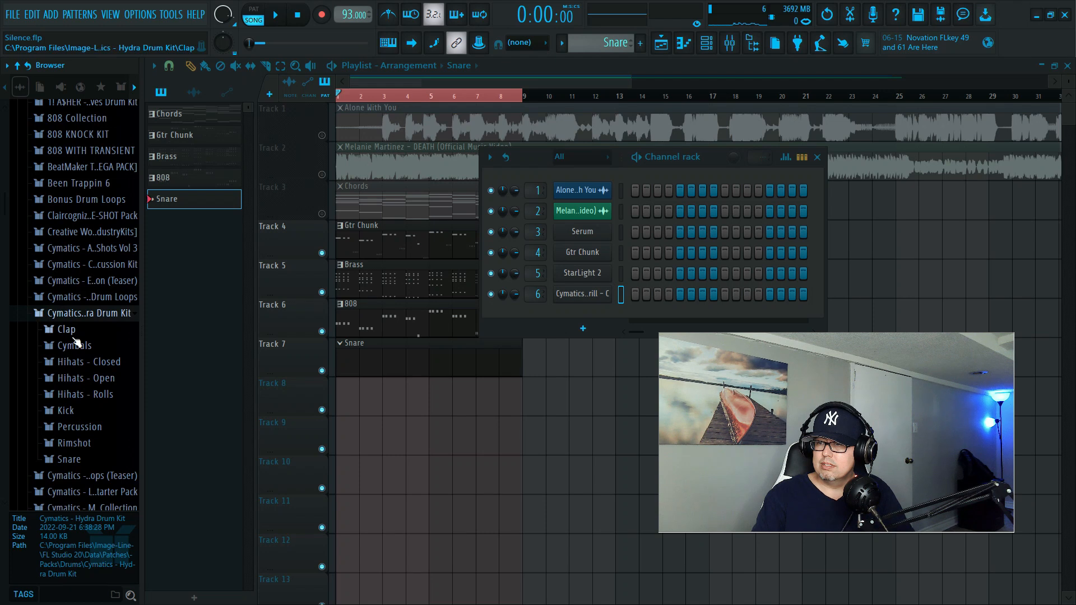
pyautogui.click(70, 459)
pyautogui.click(92, 440)
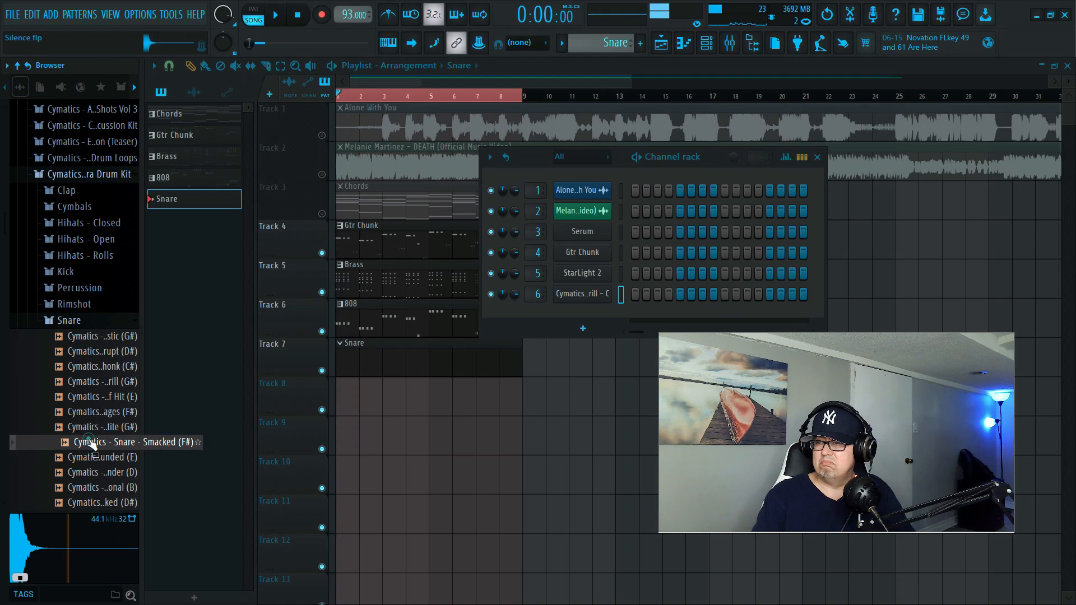
# Add Cymatics - Snare - Smacked (F#) as a new channel on mixer track 7 and open its piano roll
pyautogui.moveTo(90, 443); pyautogui.dragTo(546, 319)
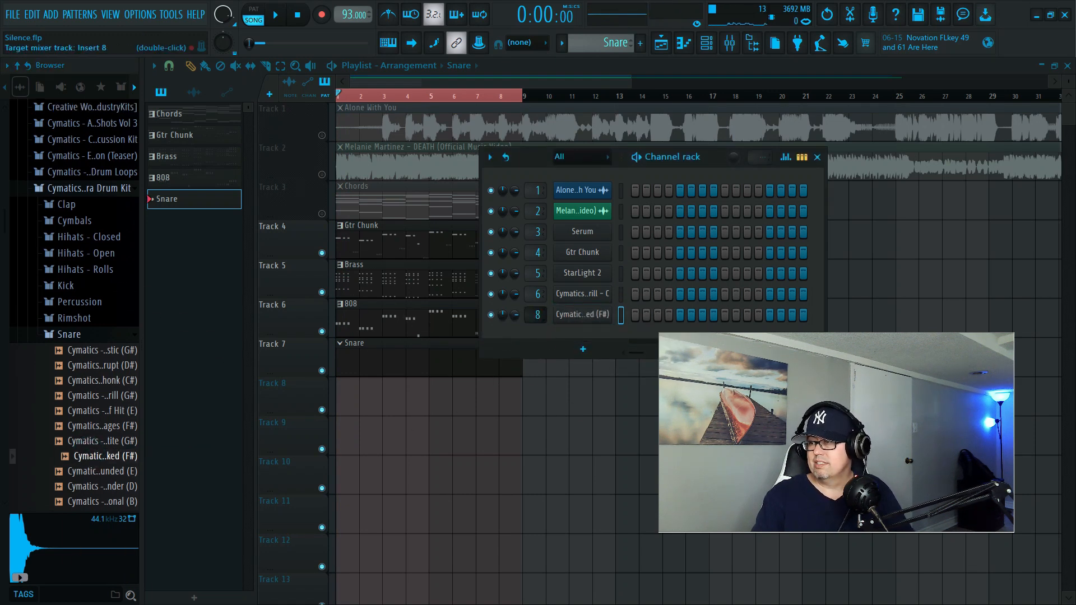
pyautogui.rightClick(563, 311)
pyautogui.click(623, 311)
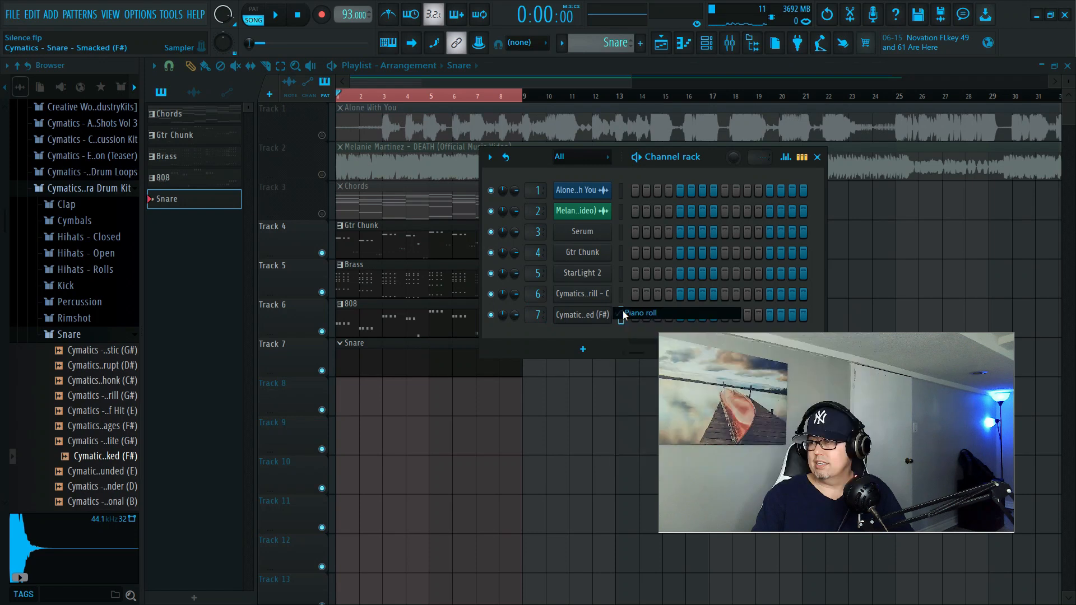
# Place a C5 snare note on beat 2 of bar 1 and check it against the playing beat
pyautogui.press('space')
pyautogui.press('space')
pyautogui.click(278, 309)
pyautogui.moveTo(284, 307); pyautogui.dragTo(285, 320)
pyautogui.press('space')
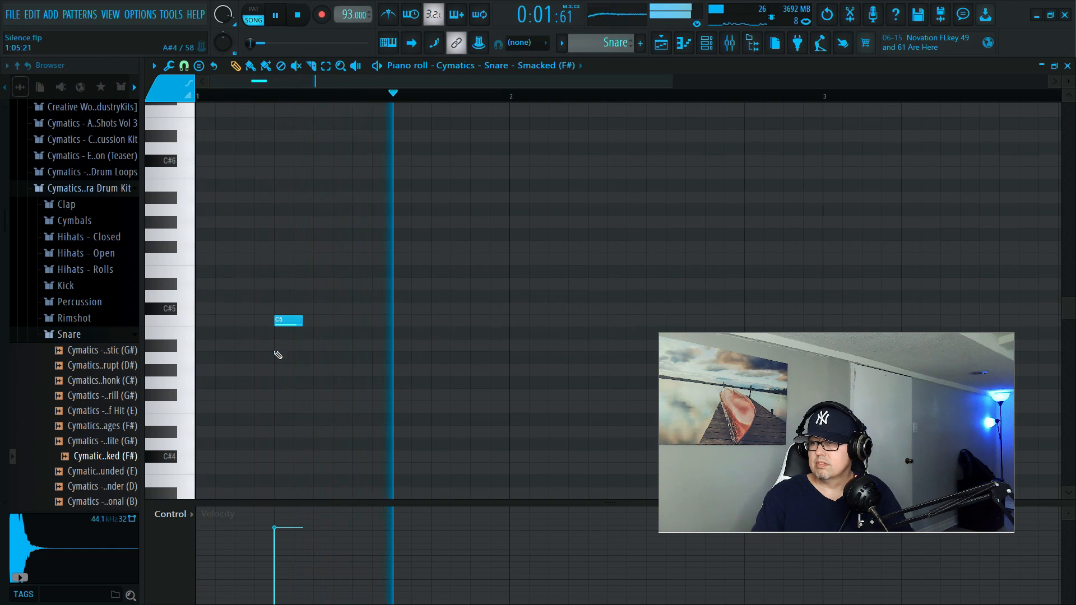
pyautogui.press('space')
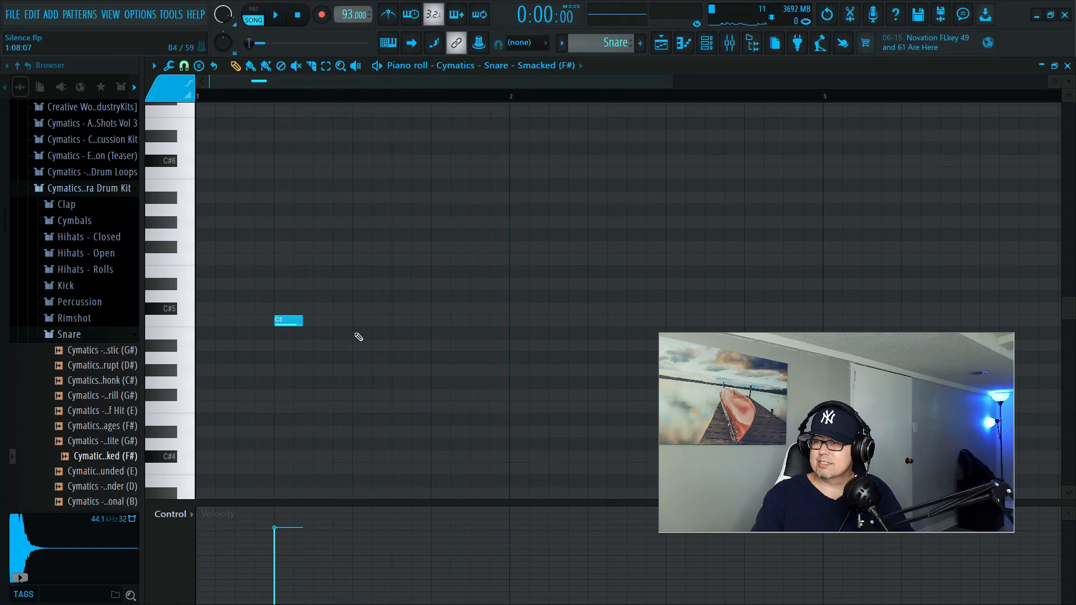
# Add C5 snare notes on beat 2 of bars 2, 3, 4 and 5 while the beat plays
pyautogui.press('space')
pyautogui.click(593, 320)
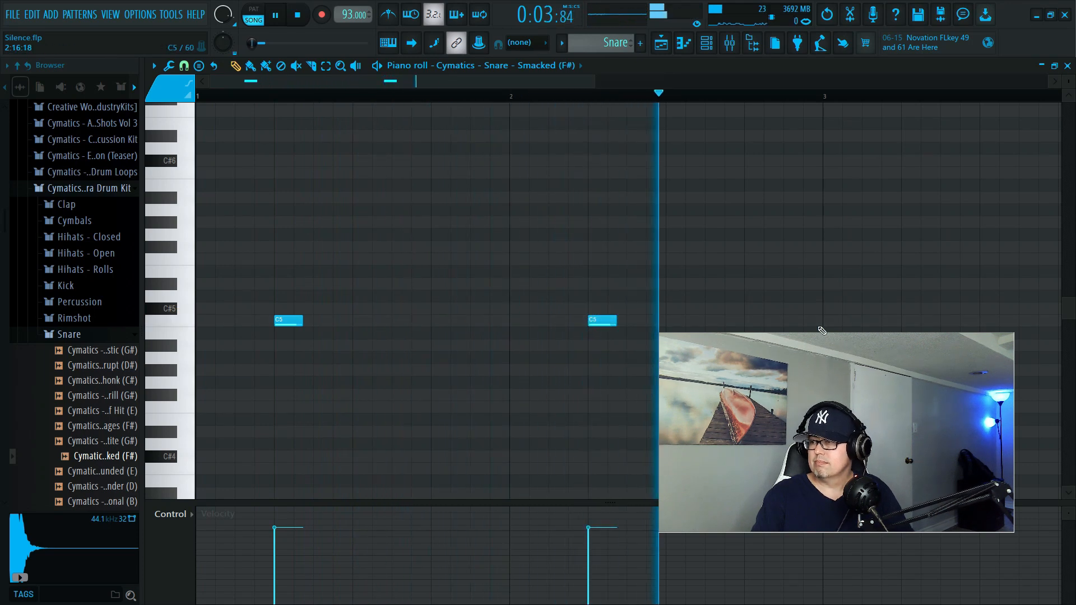
pyautogui.click(903, 321)
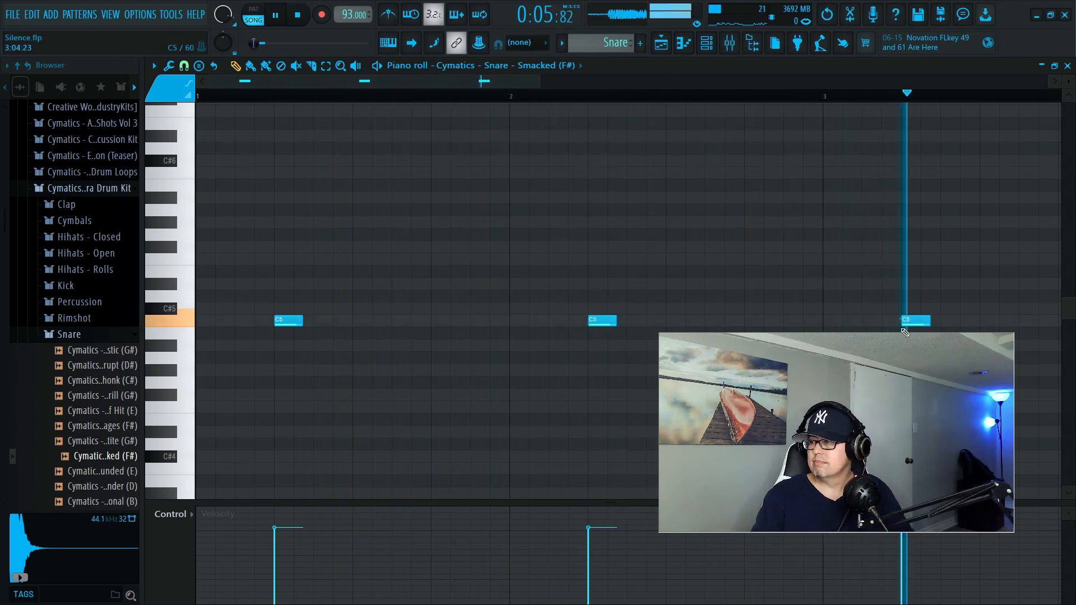
pyautogui.moveTo(469, 80); pyautogui.dragTo(676, 109)
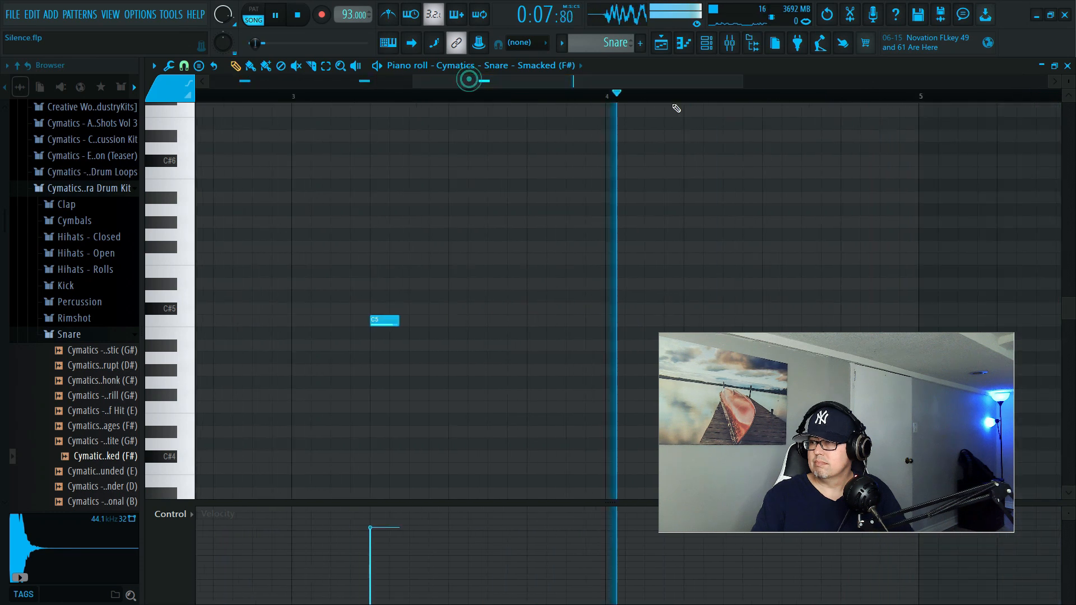
pyautogui.rightClick(718, 369)
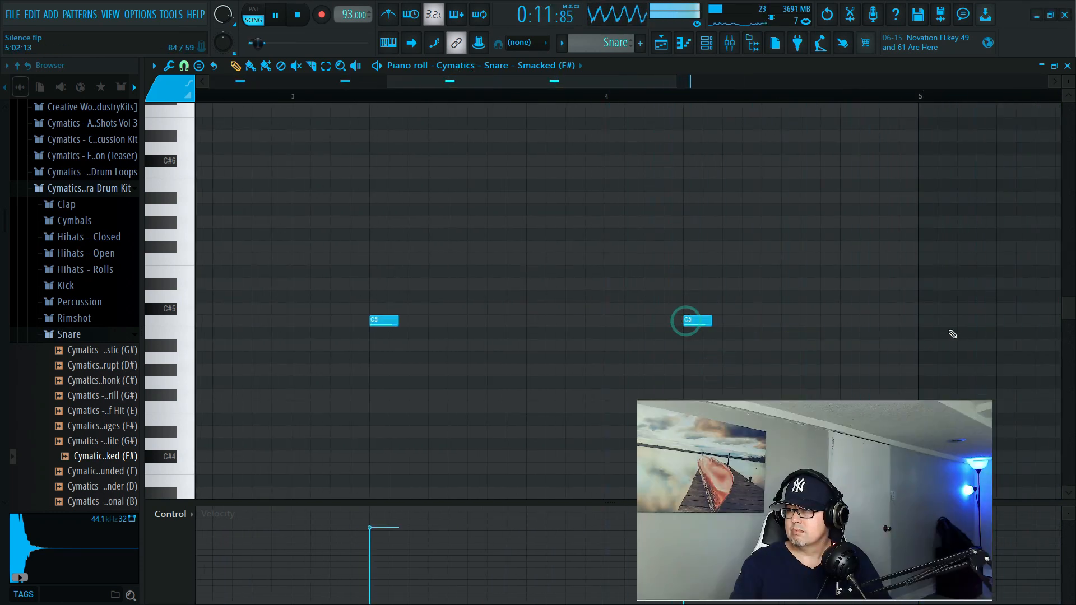
pyautogui.click(1004, 321)
pyautogui.press('space')
# Add C5 snare notes on beat 2 of bars 6, 7 and 8
pyautogui.moveTo(593, 85); pyautogui.dragTo(761, 86)
pyautogui.click(747, 322)
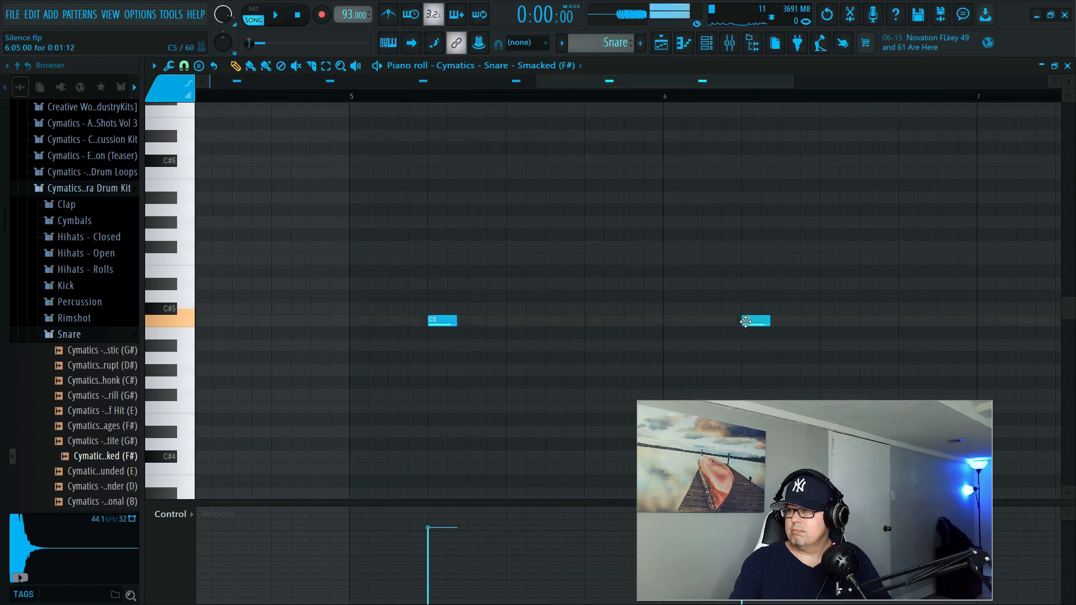
pyautogui.moveTo(556, 87); pyautogui.dragTo(634, 79)
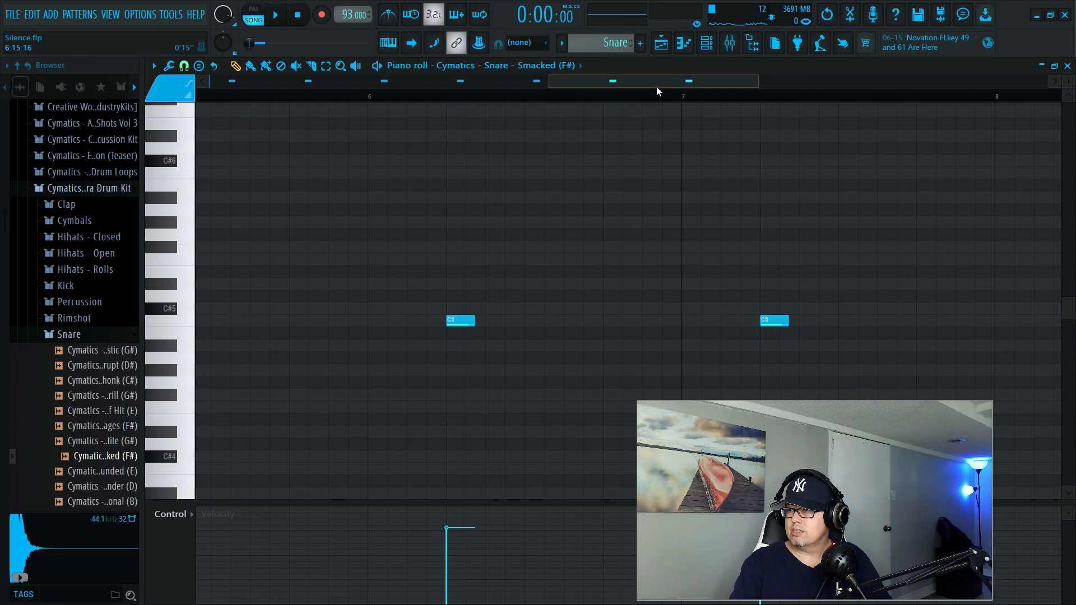
pyautogui.moveTo(656, 87); pyautogui.dragTo(749, 78)
pyautogui.click(690, 320)
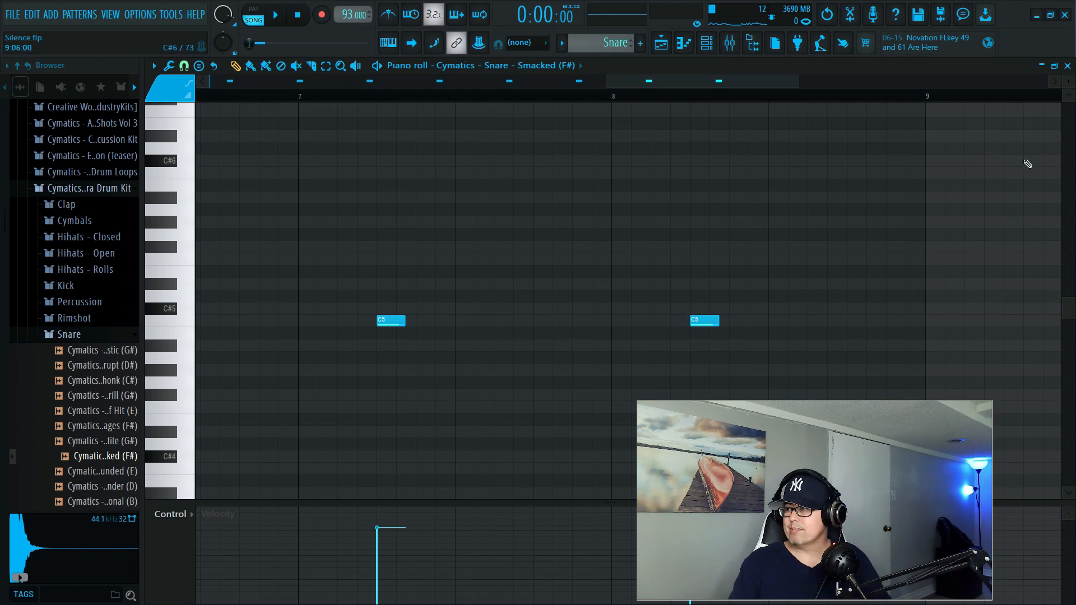
# Return to the playlist and listen to the eight-bar loop with the Snare pattern, closing the channel rack
pyautogui.click(1066, 66)
pyautogui.press('space')
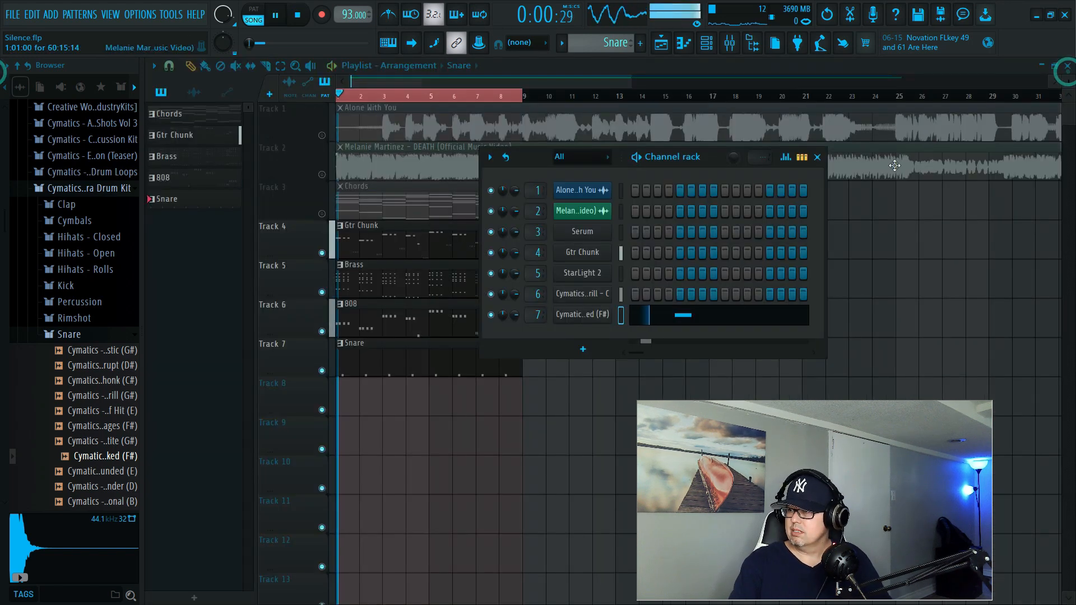
pyautogui.click(817, 158)
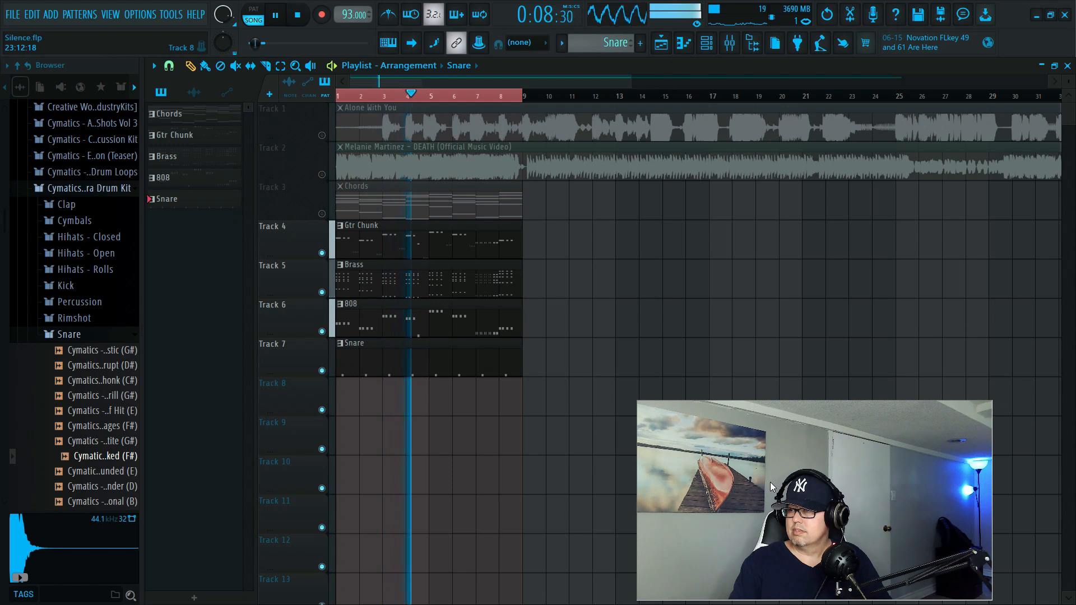
pyautogui.press('space')
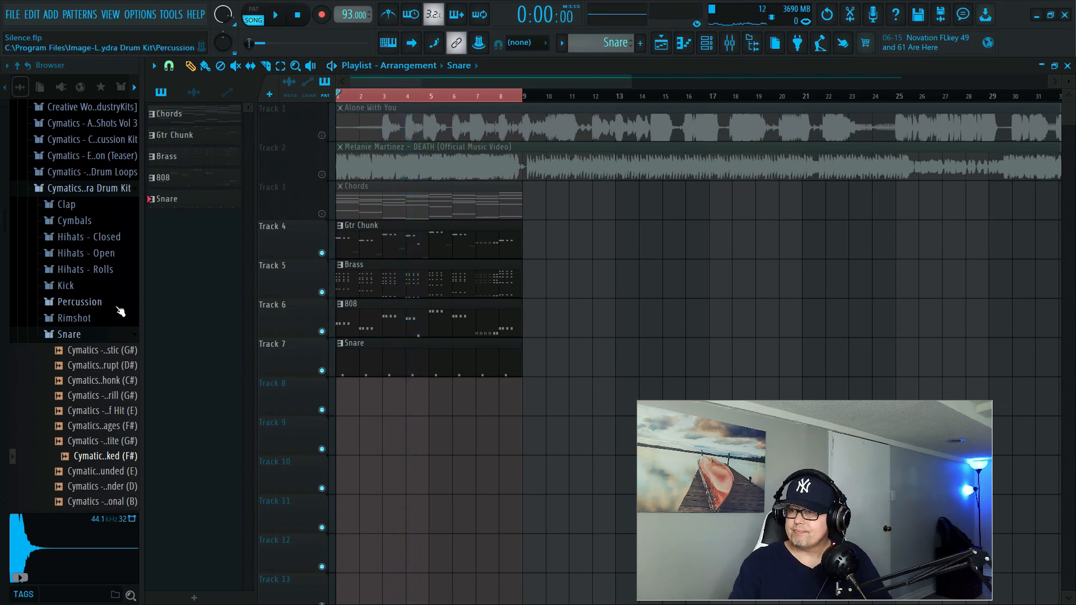
# Show the channel rack and audition kicks from the Hydra Drum Kit's Kick folder, including Disco (C#), Garage Stomp (G#) and Purify (G)
pyautogui.click(70, 334)
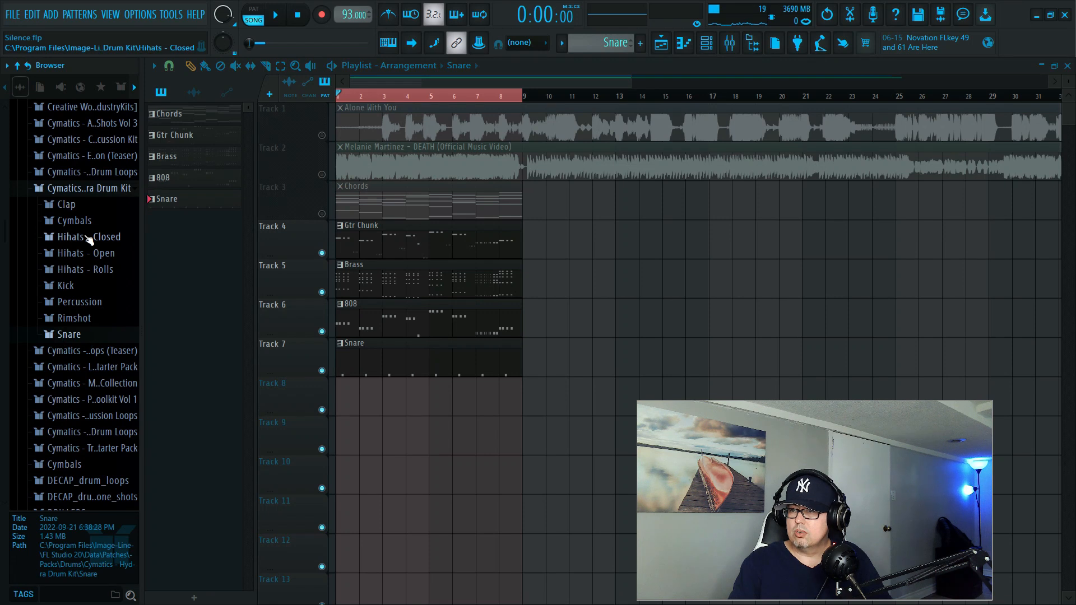
pyautogui.click(711, 45)
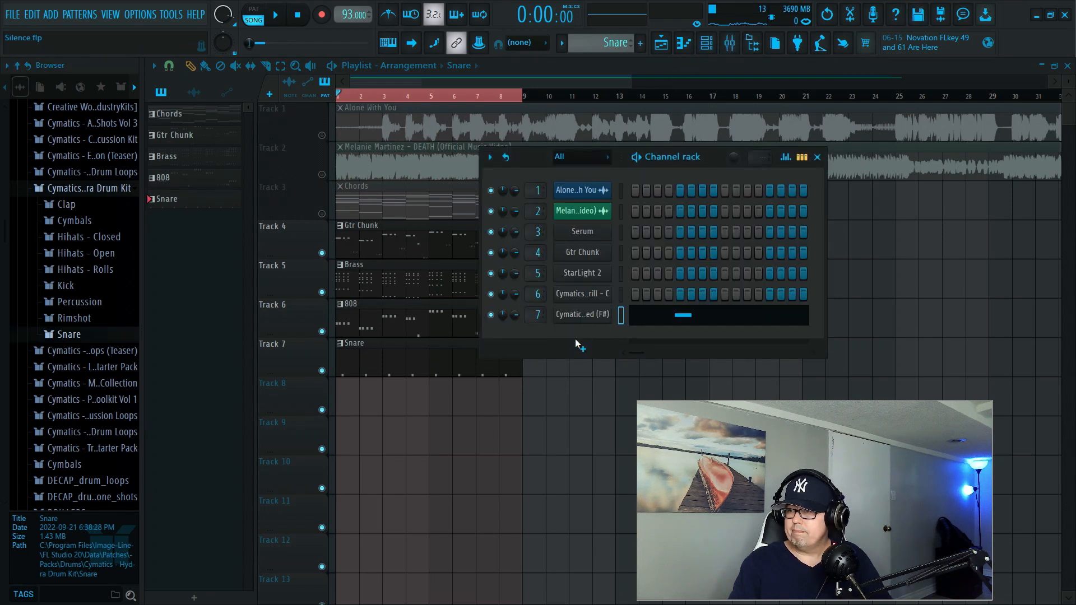
pyautogui.click(65, 287)
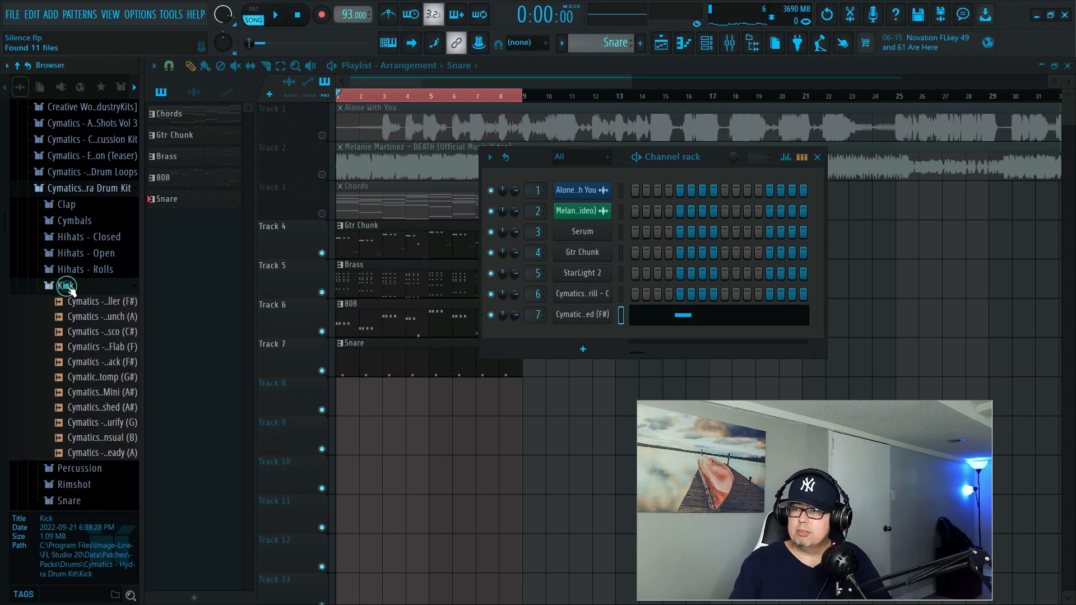
pyautogui.click(80, 317)
pyautogui.click(79, 333)
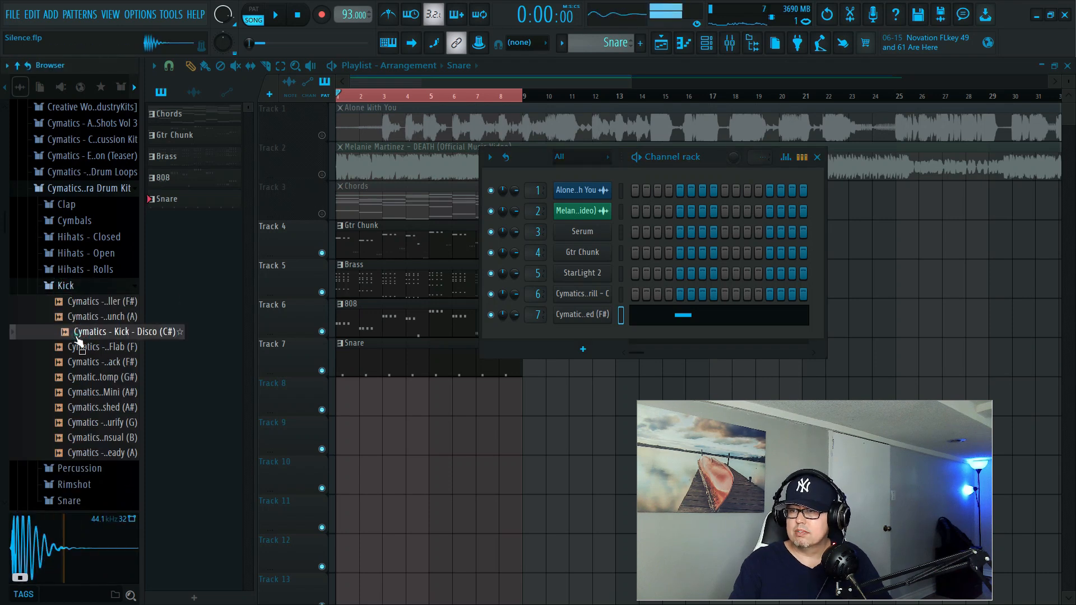
pyautogui.click(77, 348)
pyautogui.click(77, 363)
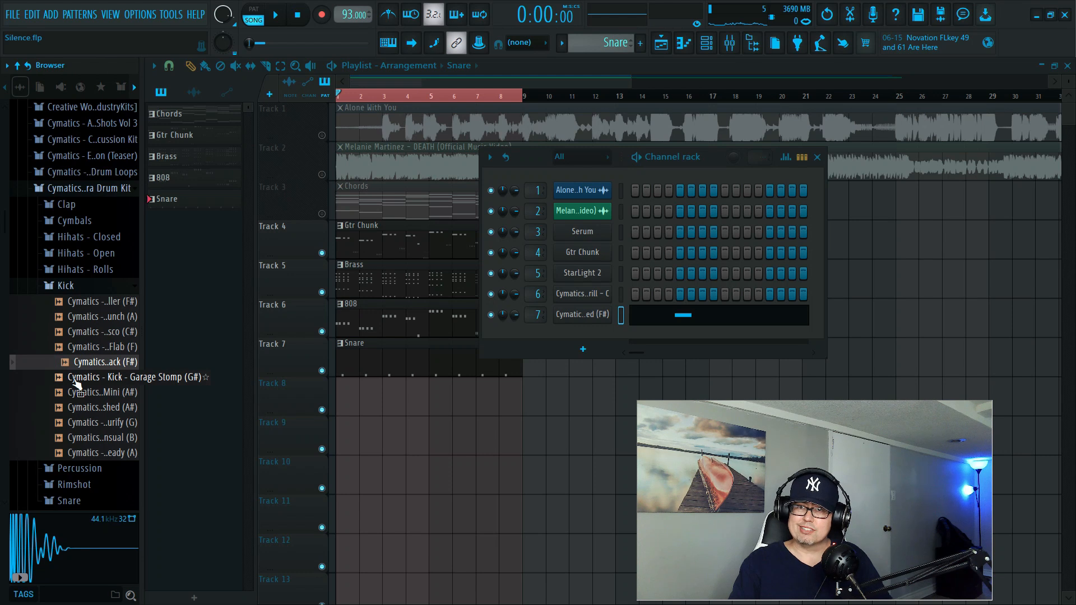
pyautogui.click(75, 377)
pyautogui.click(78, 393)
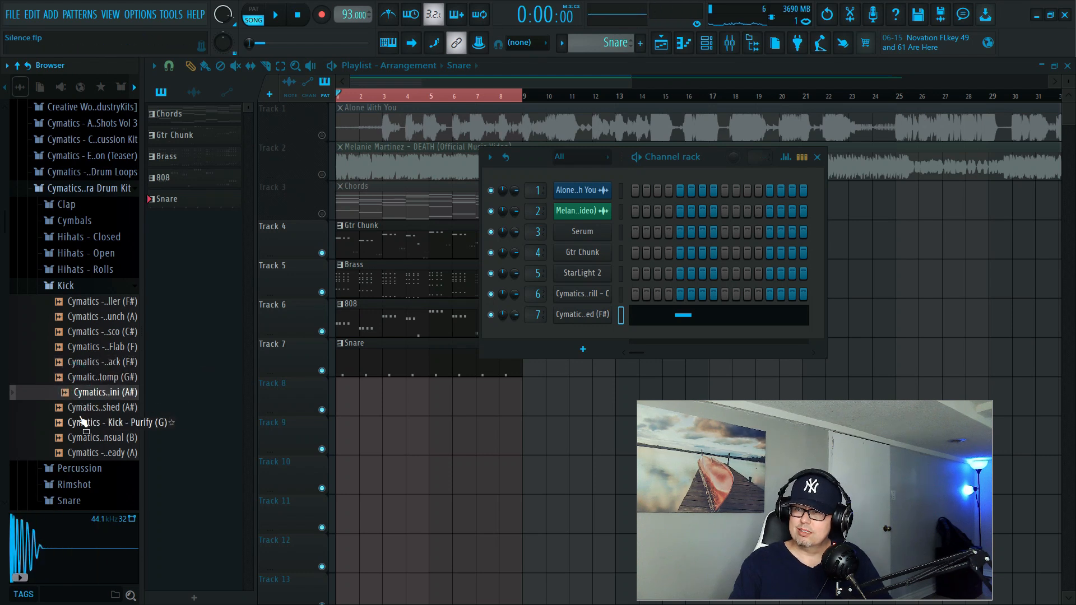
pyautogui.click(82, 423)
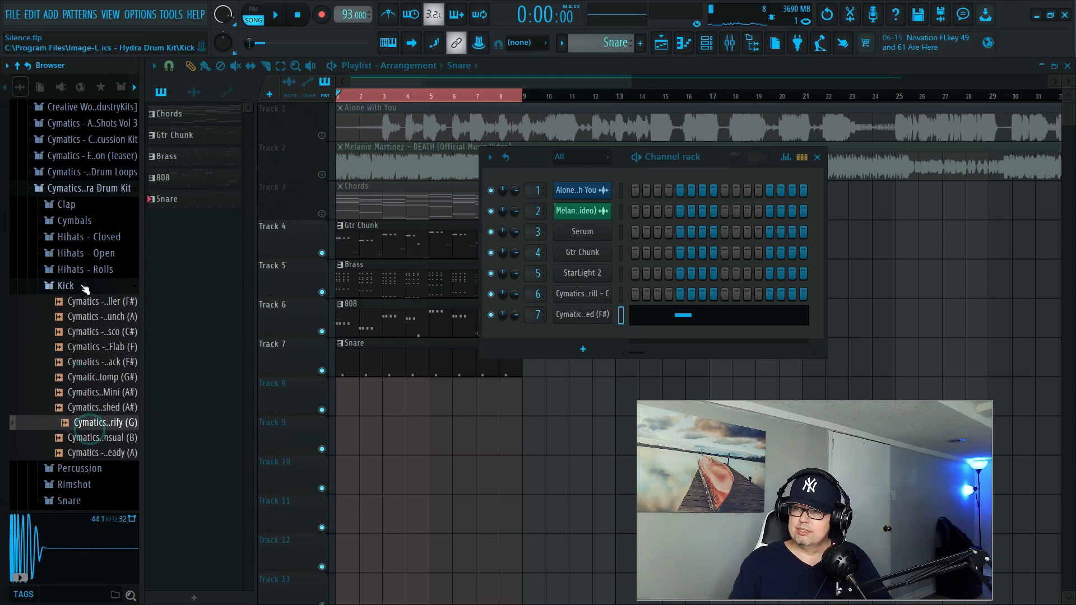
# Collapse the Hydra Drum Kit, browse the other drum packs and open the JDM Drum Kit
pyautogui.click(66, 285)
pyautogui.click(89, 188)
pyautogui.scroll(-5, 93, 232)
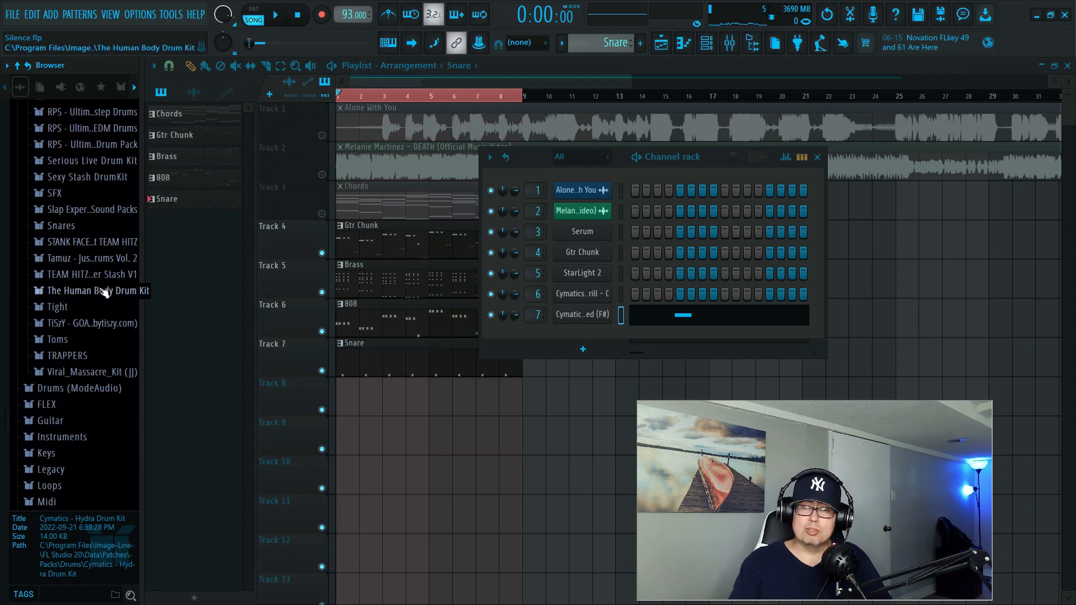
pyautogui.scroll(5, 88, 311)
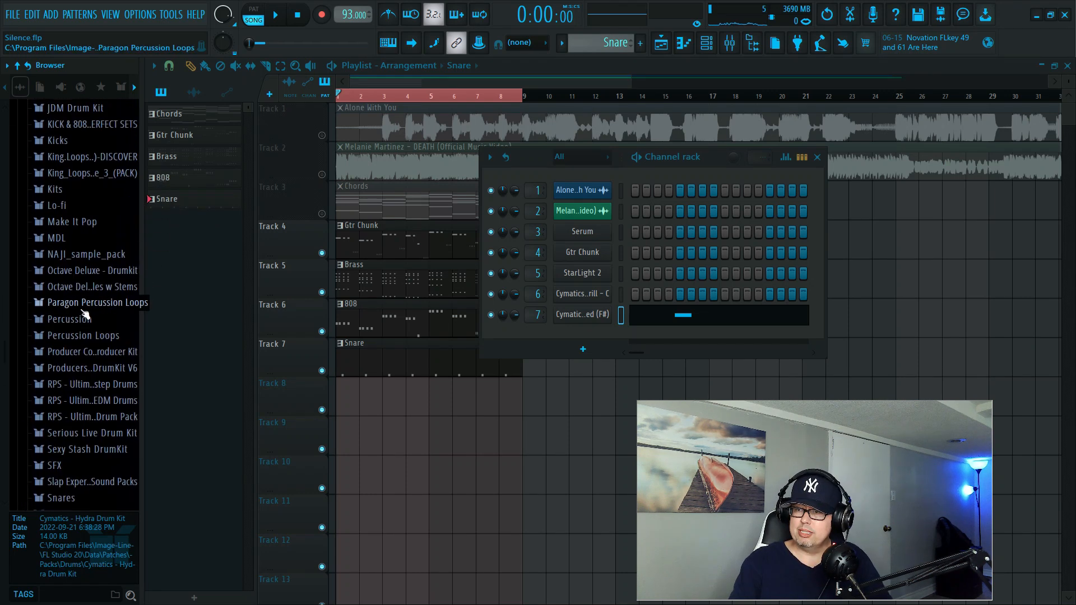
pyautogui.scroll(-4, 83, 292)
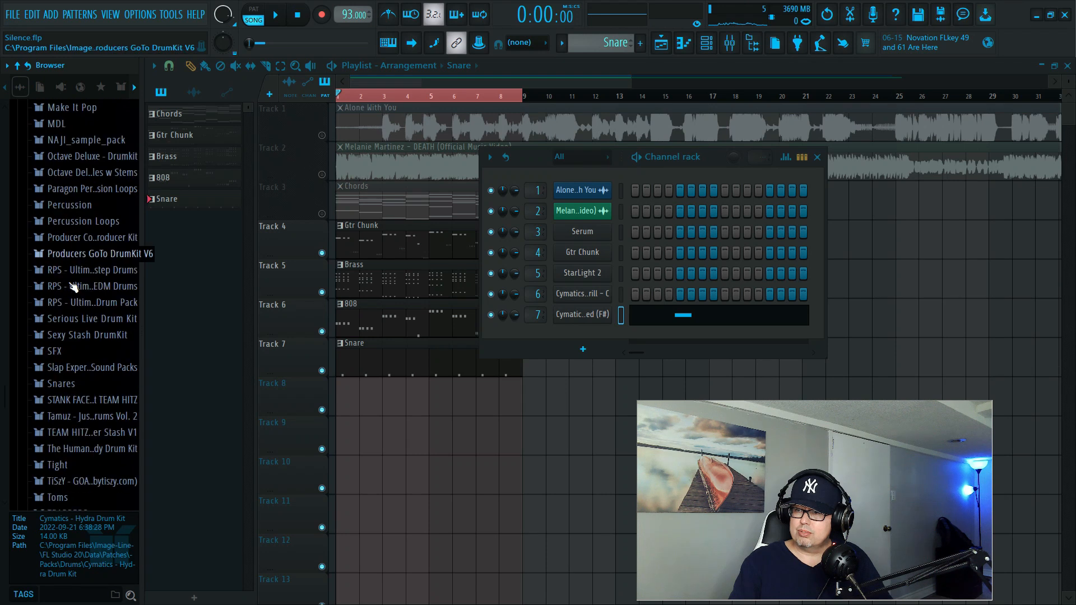
pyautogui.scroll(4, 73, 287)
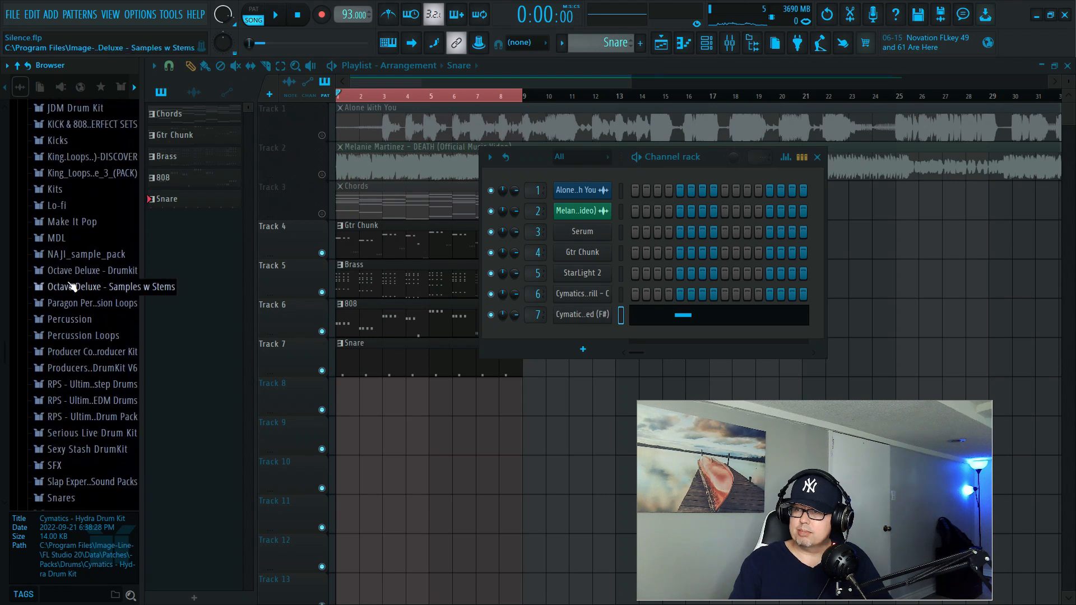
pyautogui.scroll(4, 71, 286)
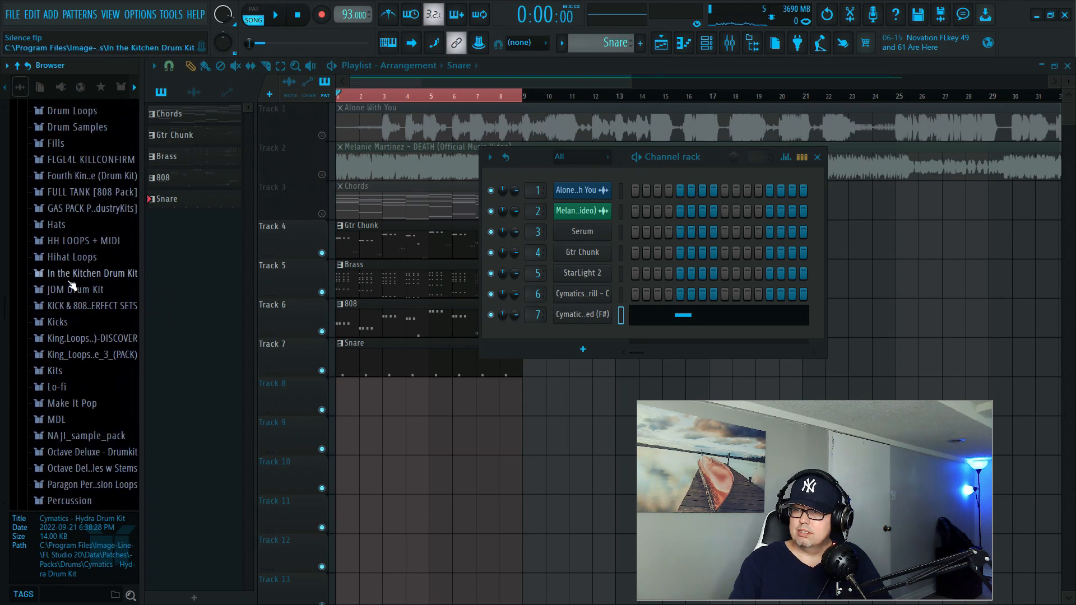
pyautogui.scroll(-2, 73, 286)
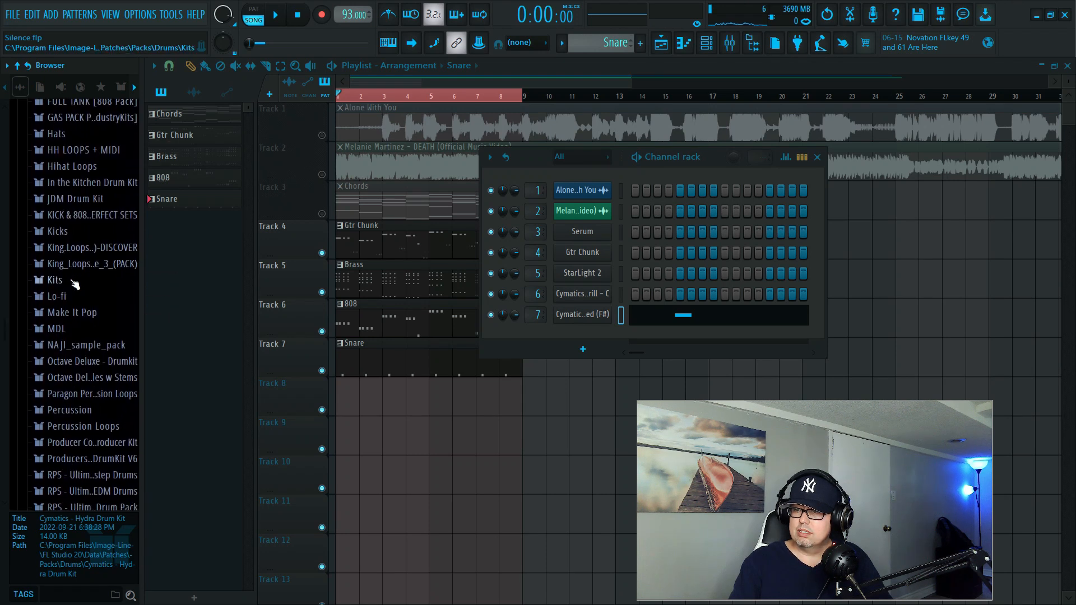
pyautogui.click(101, 200)
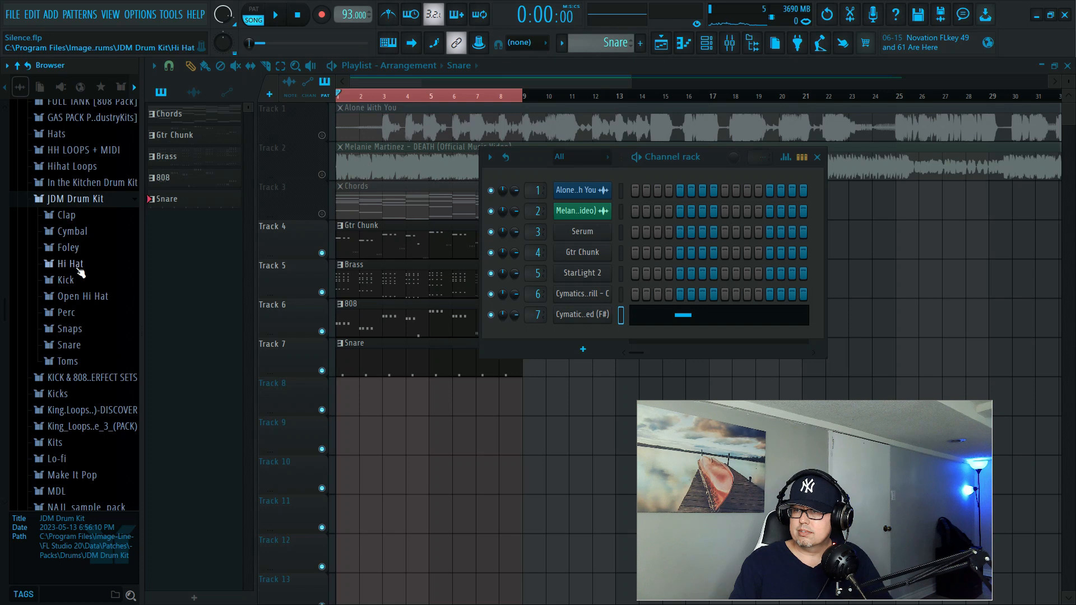
# Audition JDM__Big_Kick, JDM_Boot and JDM_Heartbeat from the JDM Kick folder, and play the beat with JDM_Boot selected
pyautogui.click(66, 279)
pyautogui.click(84, 296)
pyautogui.click(79, 310)
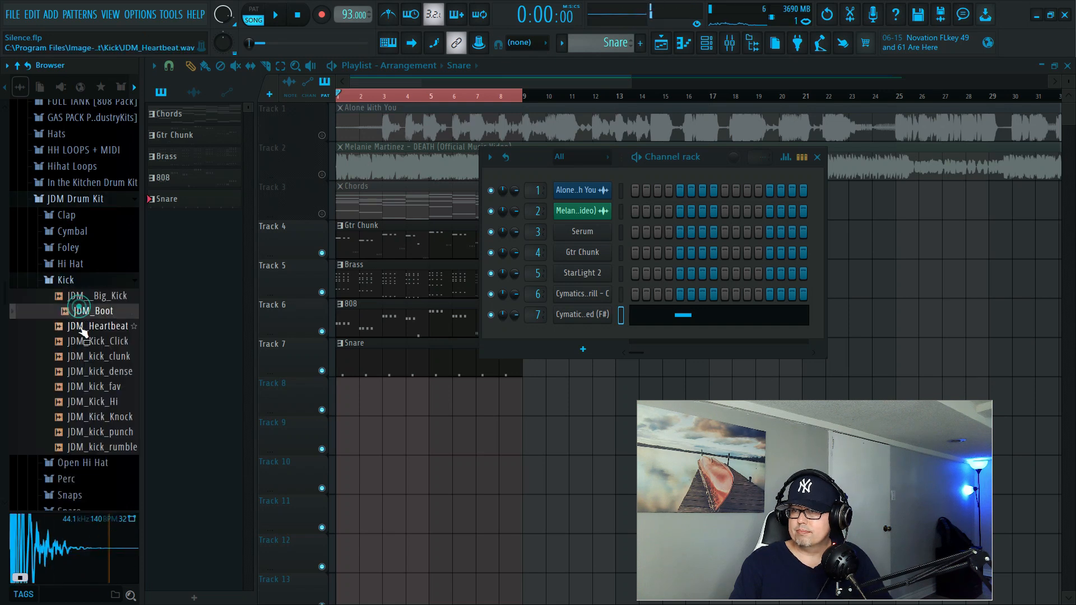
pyautogui.click(80, 327)
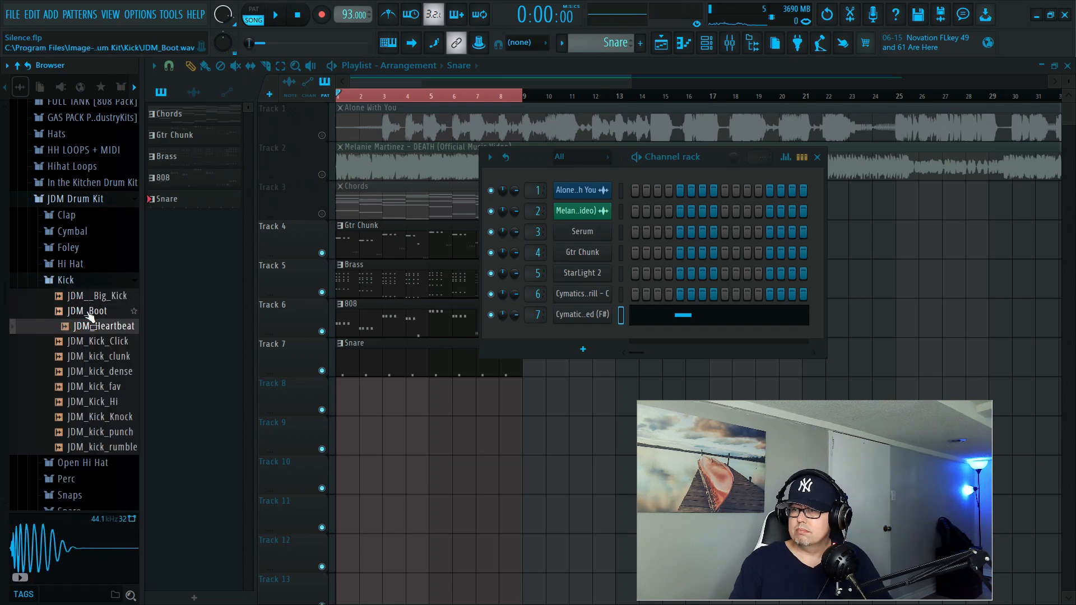
pyautogui.click(89, 314)
pyautogui.press('space')
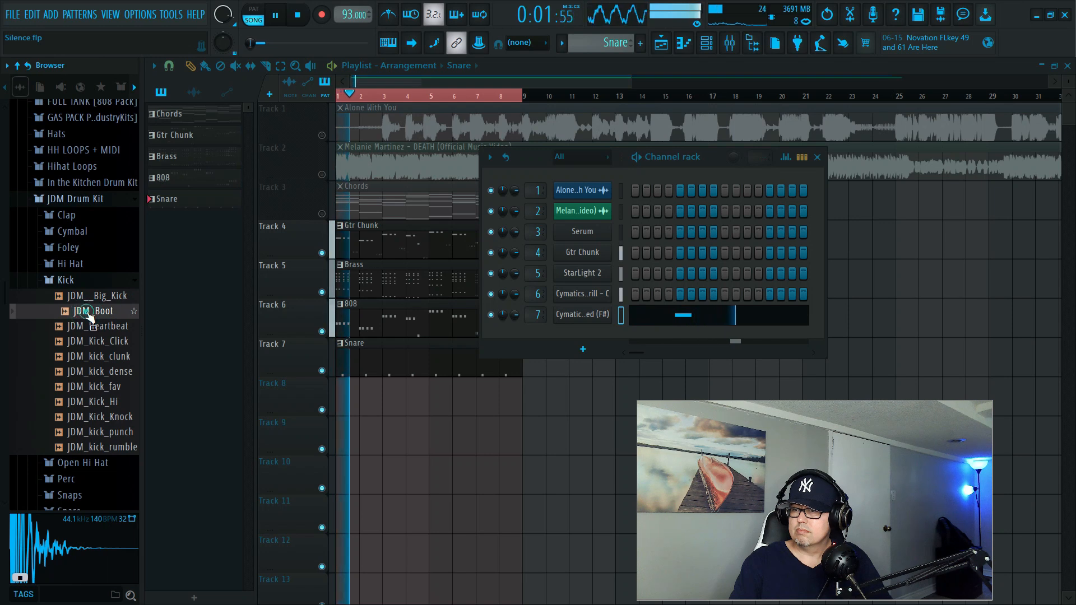
# Audition JDM_Heartbeat, JDM_Kick_Click and JDM_kick_clunk, and play the beat briefly with JDM_kick_clunk selected
pyautogui.press('space')
pyautogui.click(90, 327)
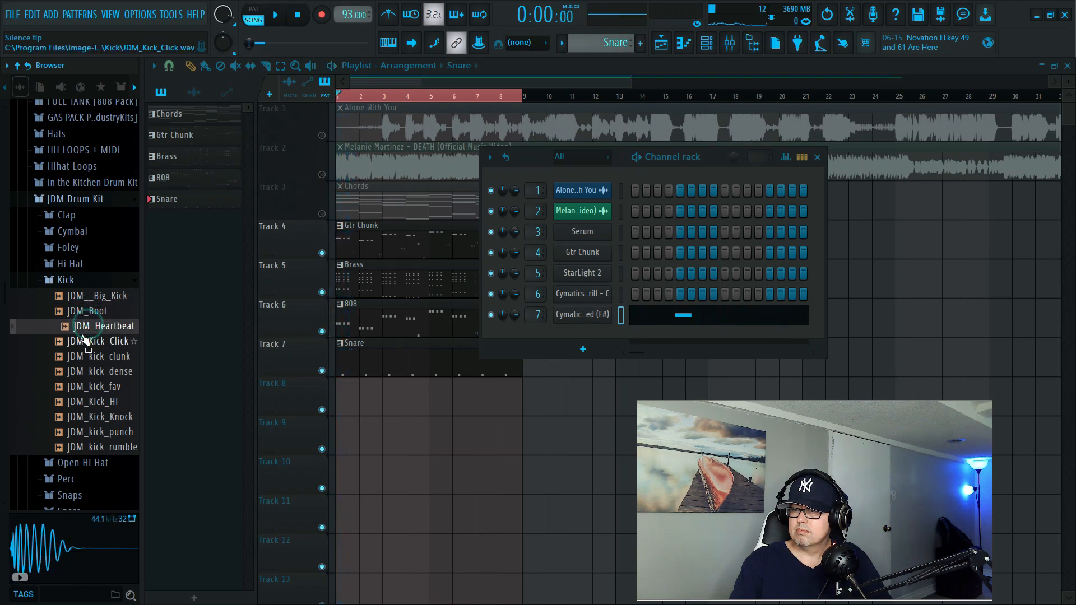
pyautogui.click(84, 341)
pyautogui.click(84, 357)
pyautogui.press('space')
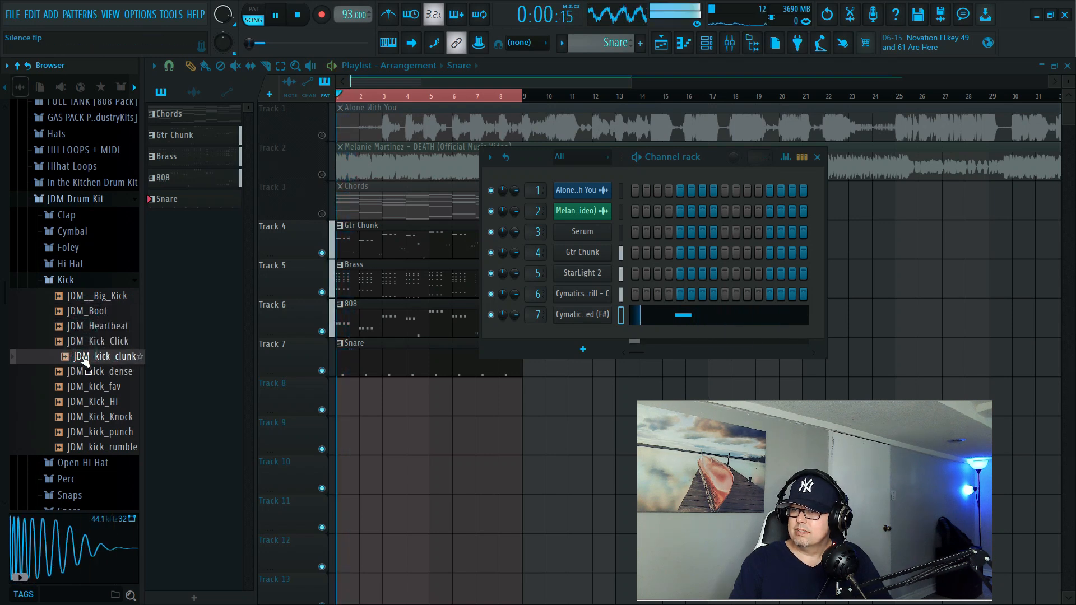
pyautogui.press('space')
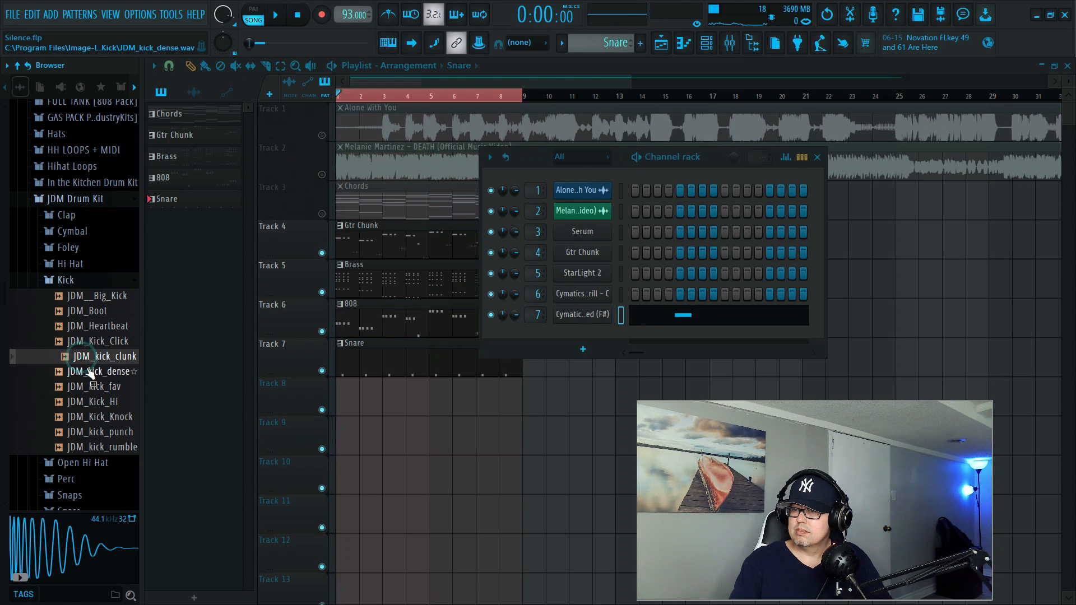
# Audition the remaining JDM kicks from JDM_kick_dense through JDM_kick_rumble, and play the beat briefly after the last one
pyautogui.click(90, 372)
pyautogui.click(87, 386)
pyautogui.click(86, 401)
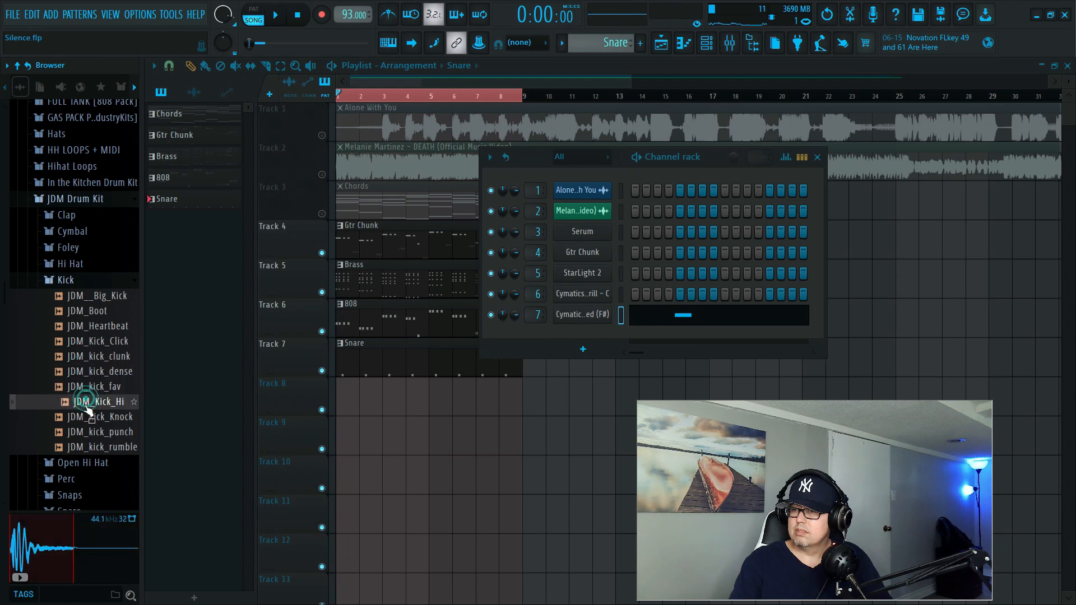
pyautogui.click(85, 416)
pyautogui.click(80, 432)
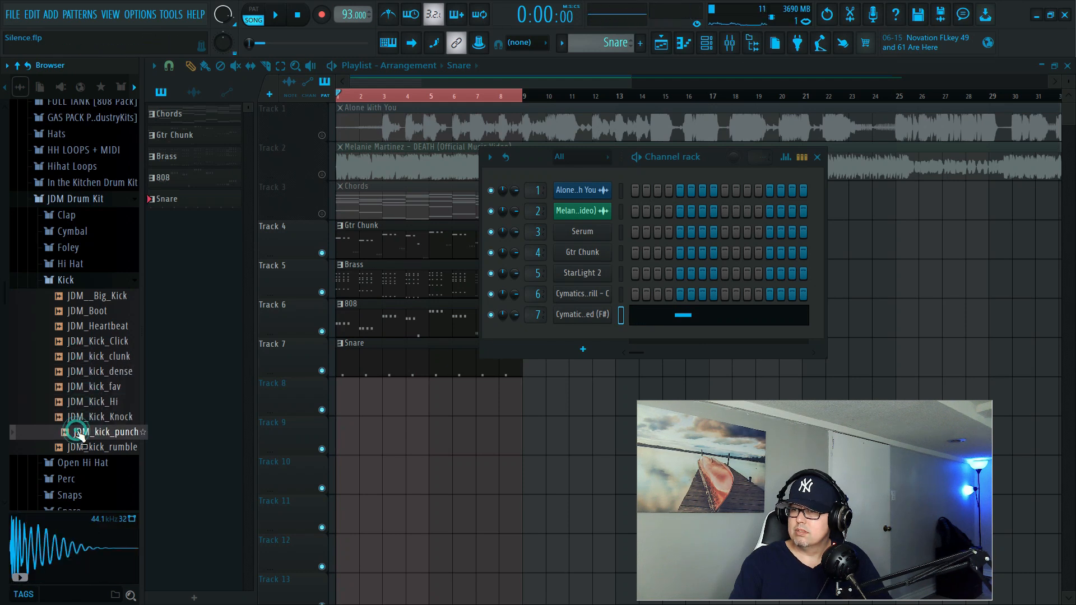
pyautogui.click(81, 447)
pyautogui.press('space')
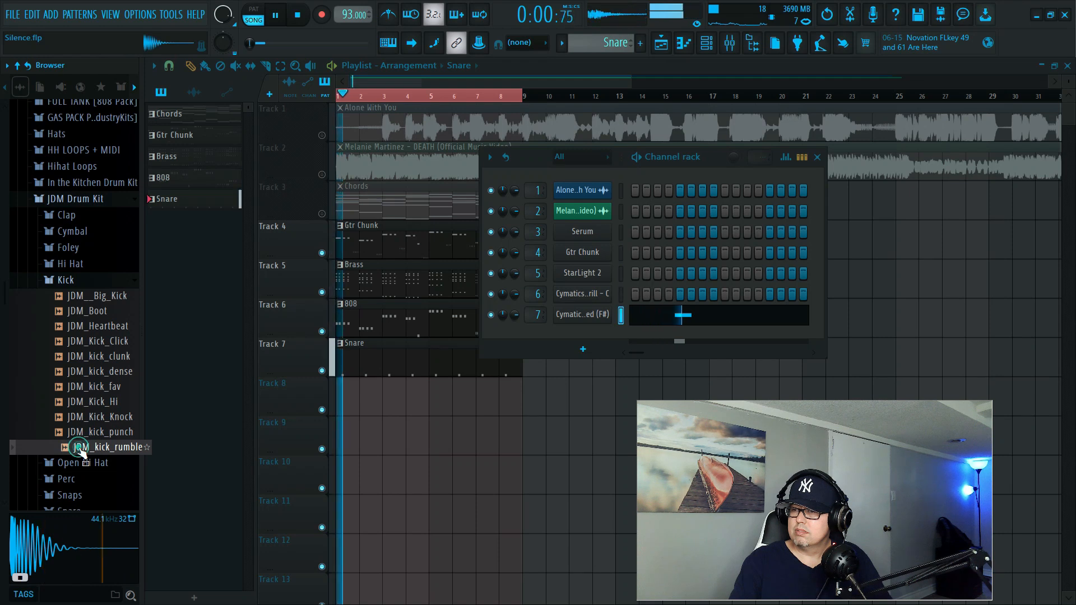
pyautogui.press('space')
# Compare JDM_Kick_Knock with JDM_kick_punch, and listen to the beat with JDM_Kick_Knock selected
pyautogui.click(97, 416)
pyautogui.click(98, 432)
pyautogui.click(102, 417)
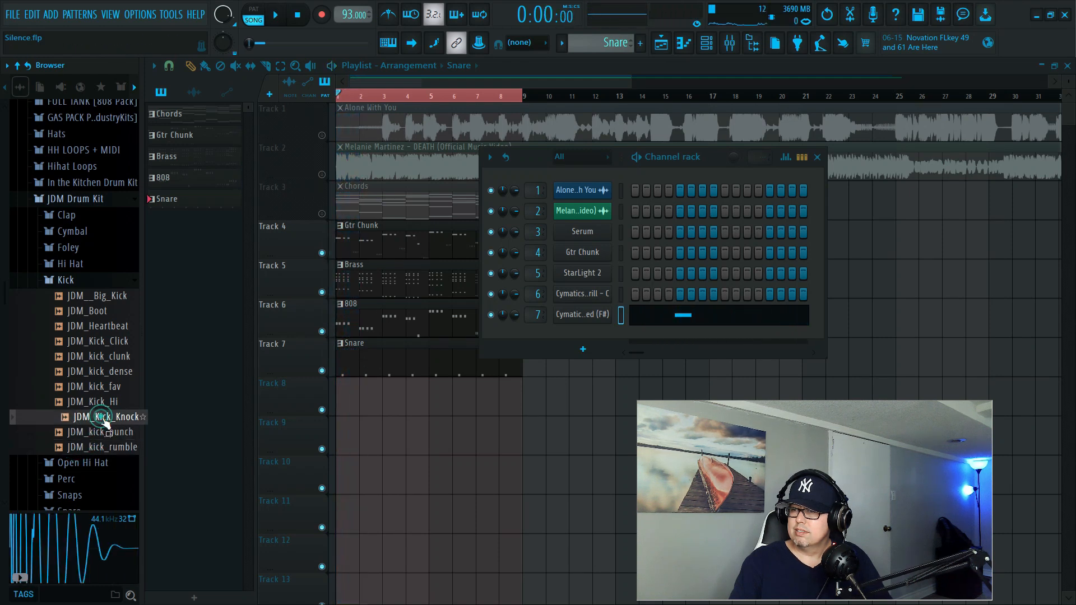
pyautogui.press('space')
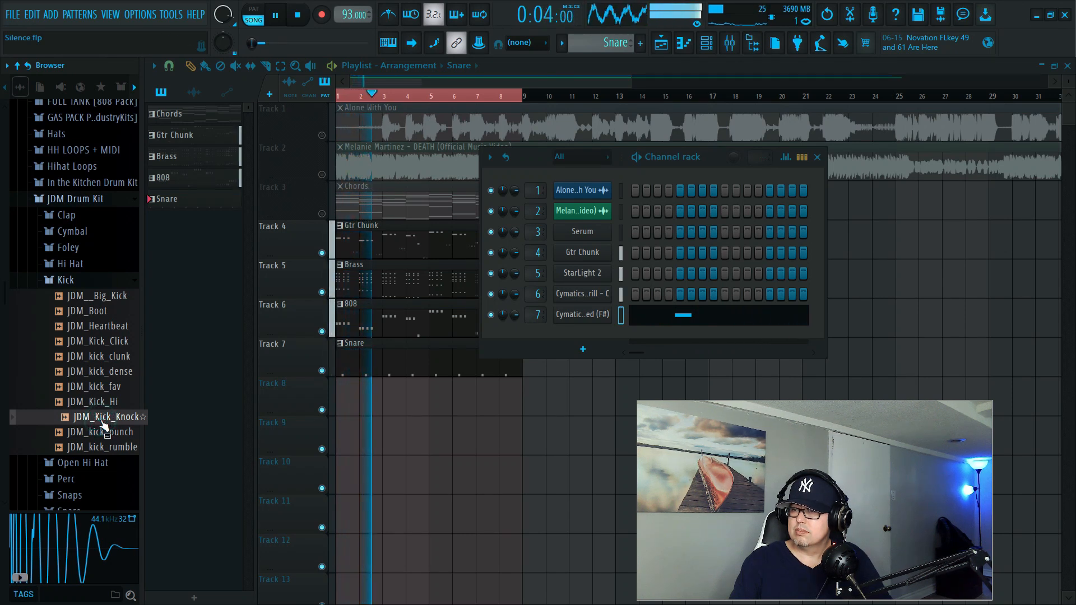
pyautogui.press('space')
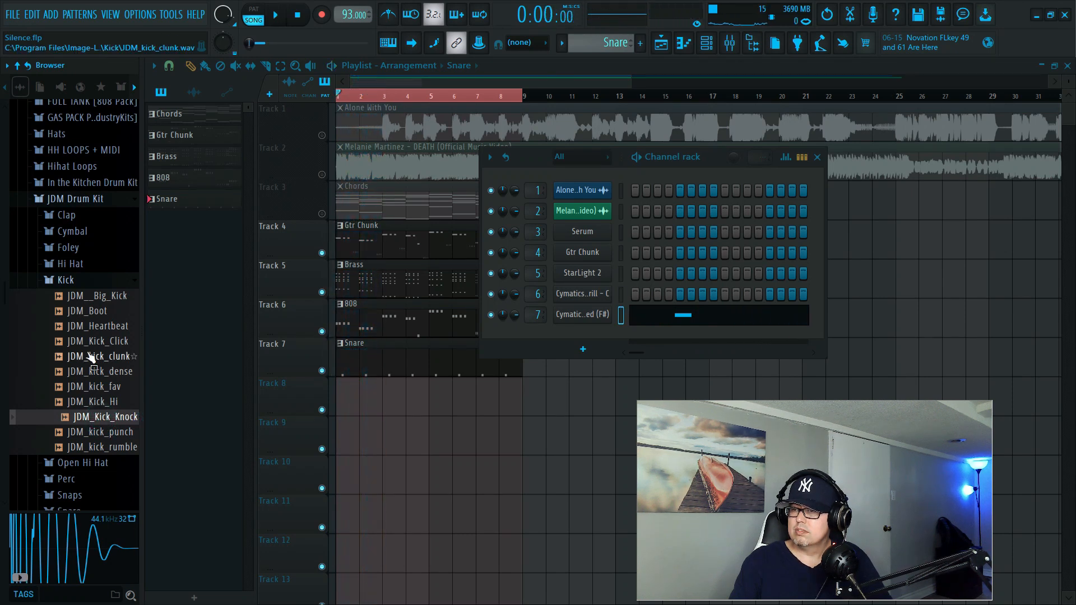
# Audition JDM_Boot again against the beat and add it to the channel rack as a new channel
pyautogui.click(94, 311)
pyautogui.press('space')
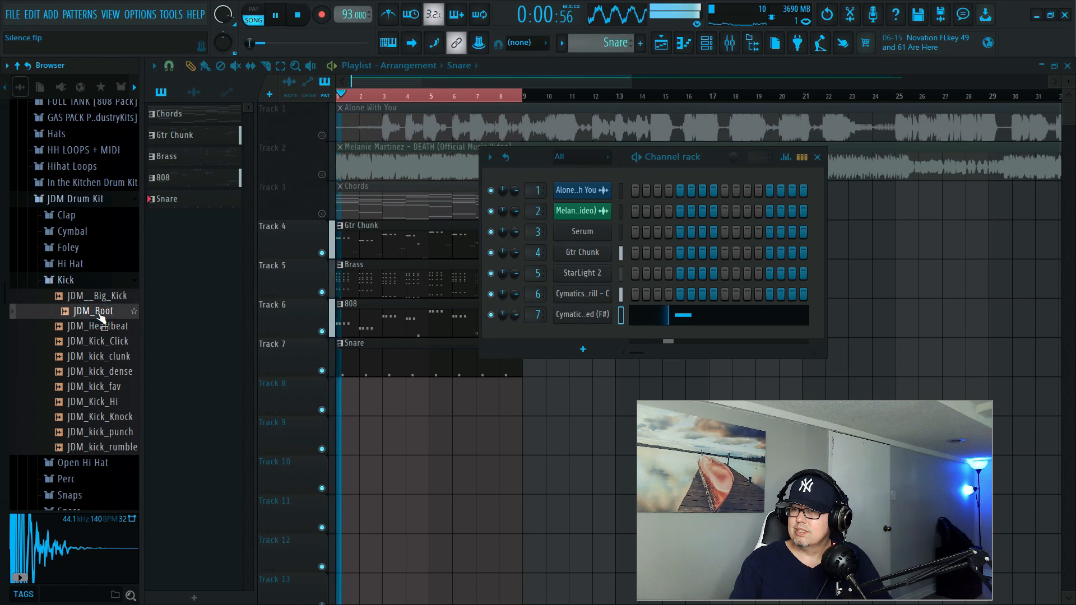
pyautogui.press('space')
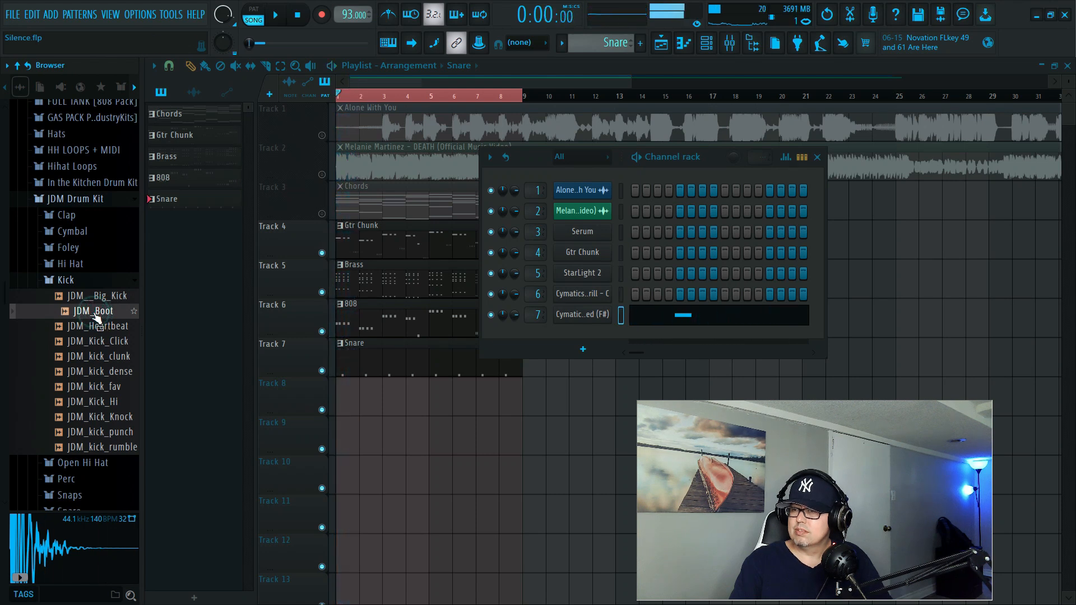
pyautogui.click(94, 313)
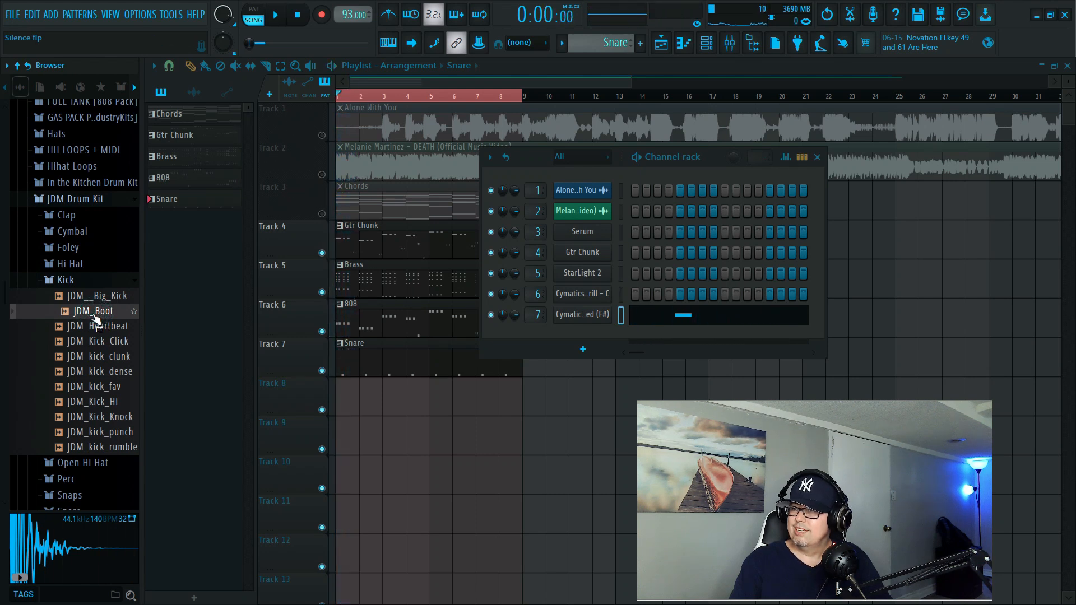
pyautogui.moveTo(94, 314); pyautogui.dragTo(532, 328)
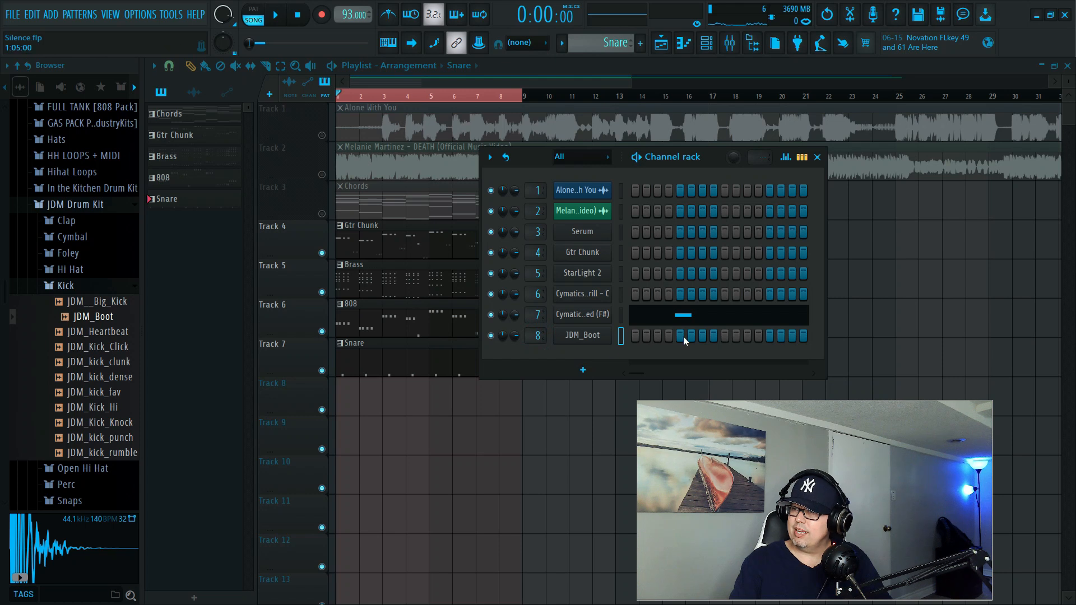
# Create a new pattern named Kick and place it on Track 8 in the playlist, spanning bars 1 to 8
pyautogui.click(817, 157)
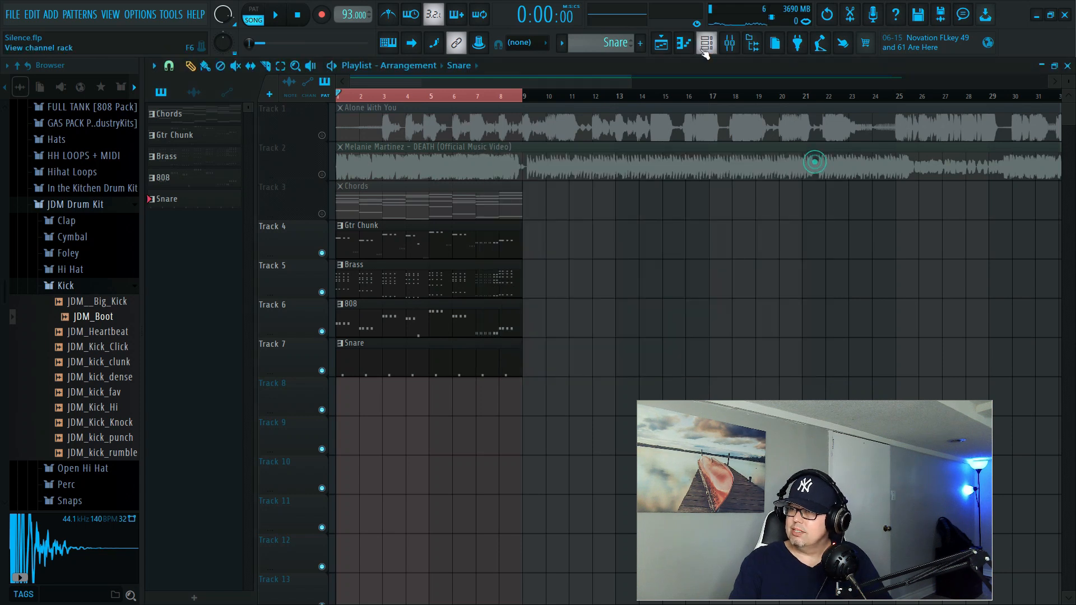
pyautogui.click(642, 44)
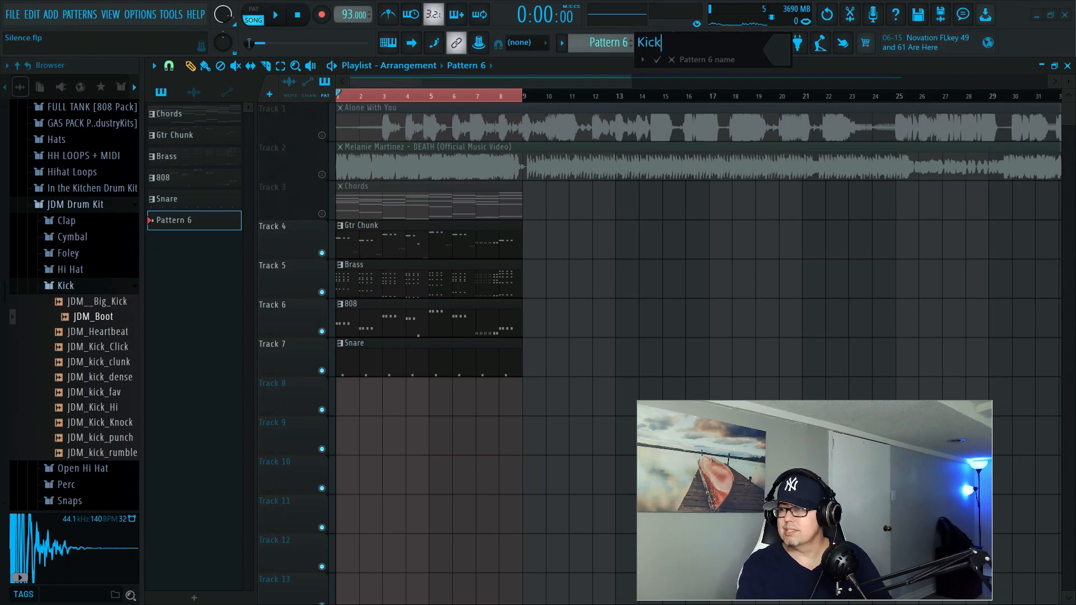
pyautogui.press('Return')
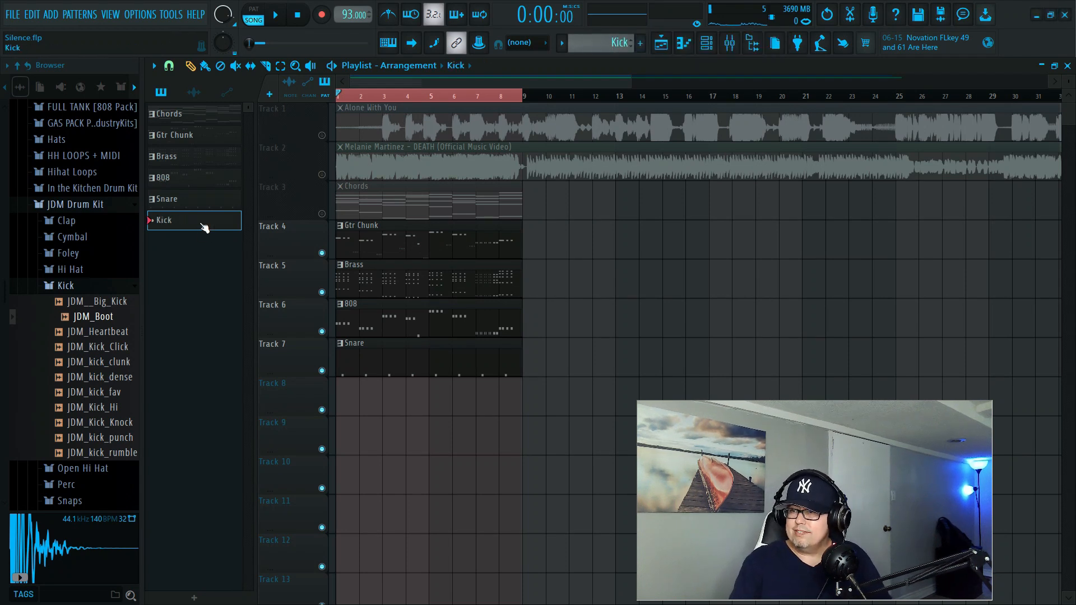
pyautogui.click(346, 403)
pyautogui.moveTo(354, 397); pyautogui.dragTo(486, 399)
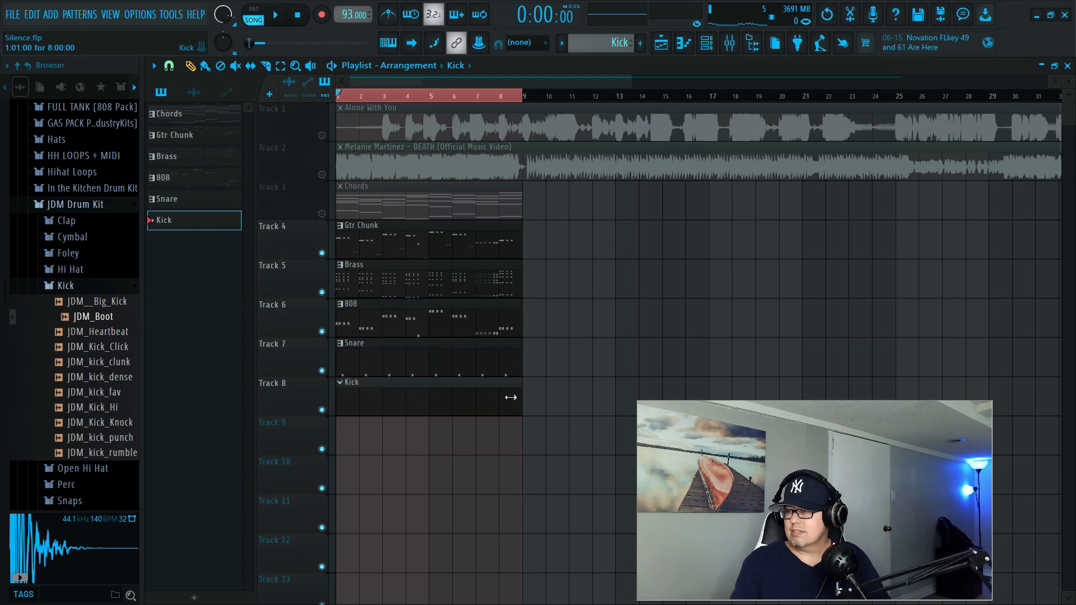
pyautogui.click(447, 399)
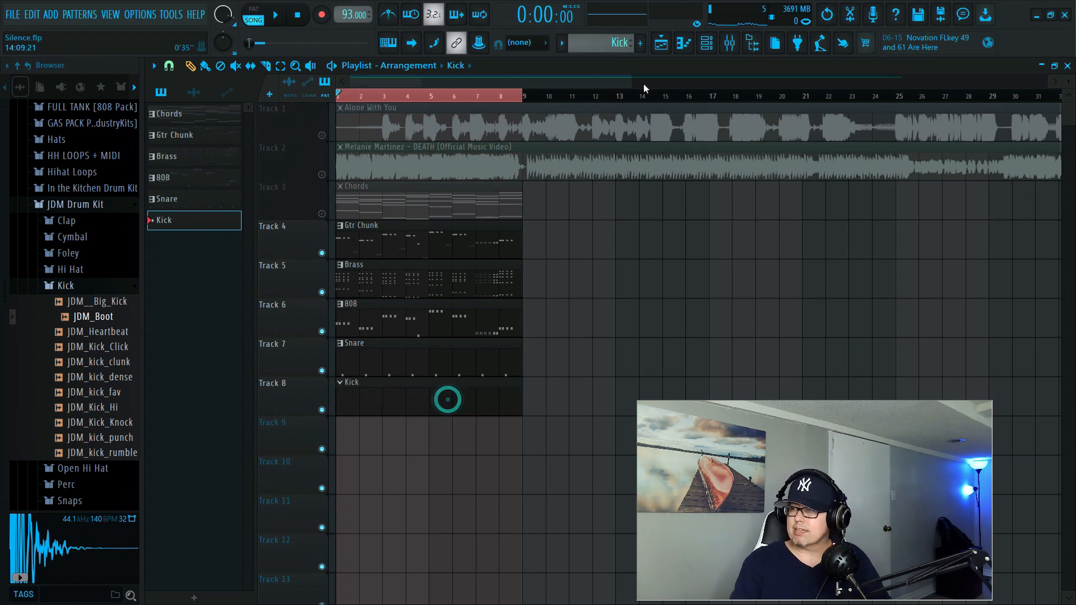
# Open the JDM_Boot channel's piano roll, enter C#5 kick notes on steps 1 and 4 of bar 1, and play them back
pyautogui.click(711, 42)
pyautogui.rightClick(605, 333)
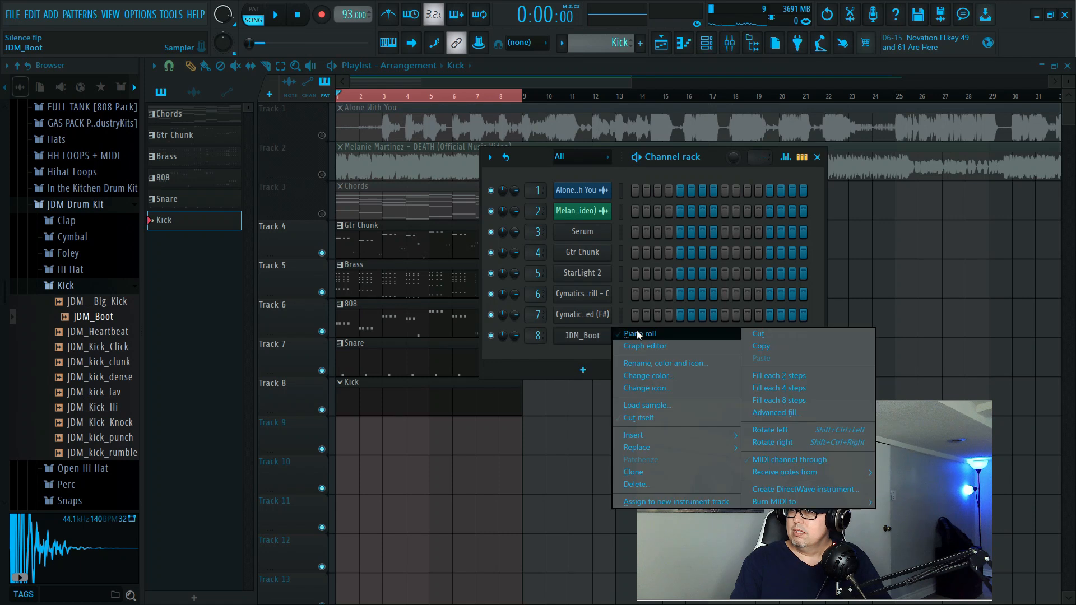
pyautogui.click(644, 334)
pyautogui.click(203, 312)
pyautogui.press('space')
pyautogui.press('space')
pyautogui.press('space')
pyautogui.press('space')
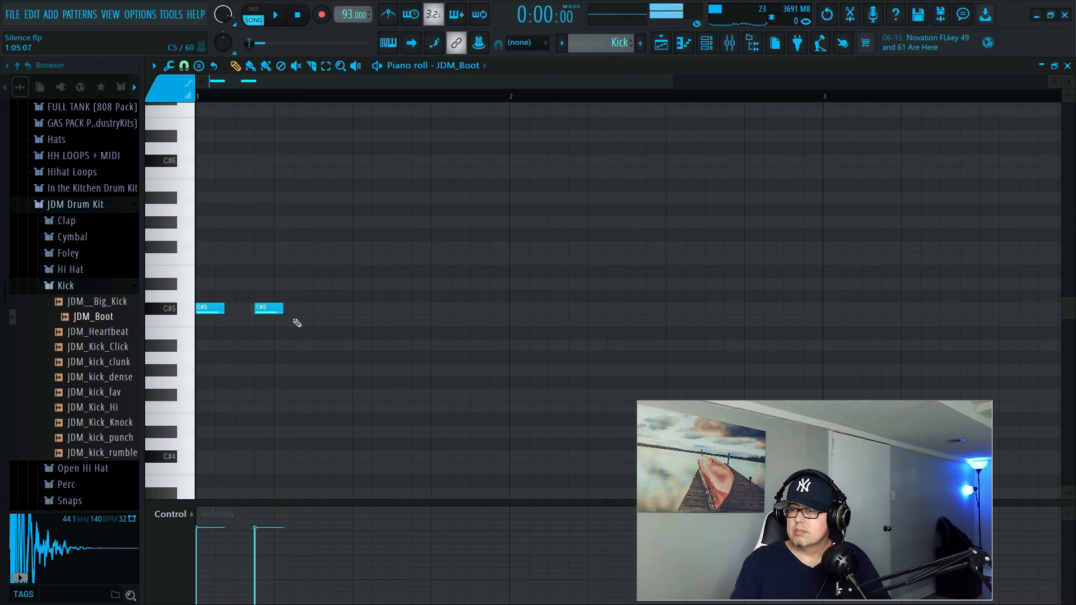
# Set the piano roll snap to 1/2 beat and delete the second kick note in bar 1
pyautogui.moveTo(673, 81); pyautogui.dragTo(387, 92)
pyautogui.click(184, 67)
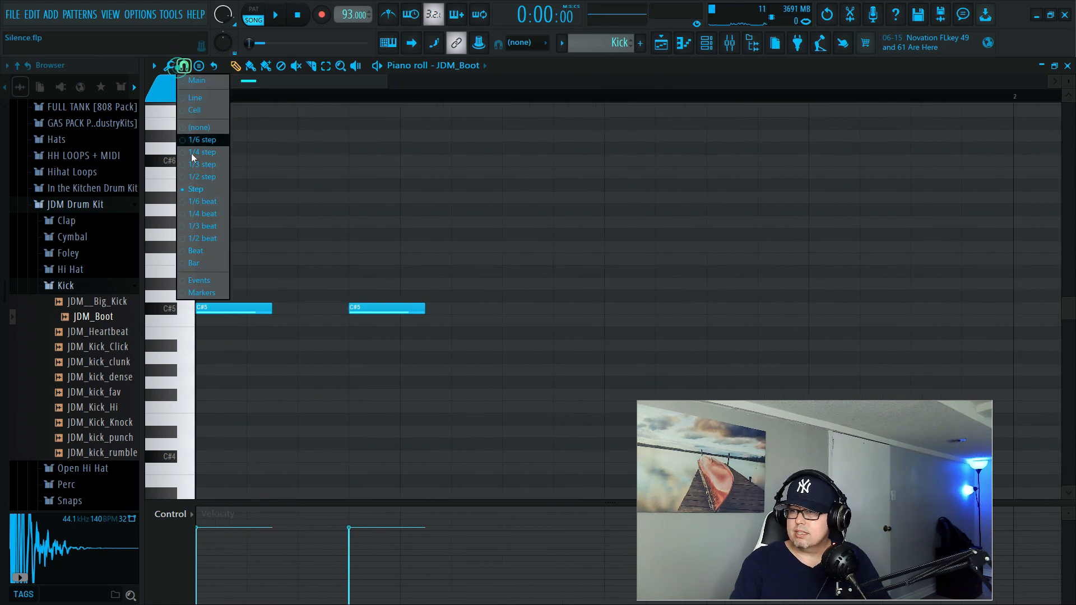
pyautogui.click(206, 230)
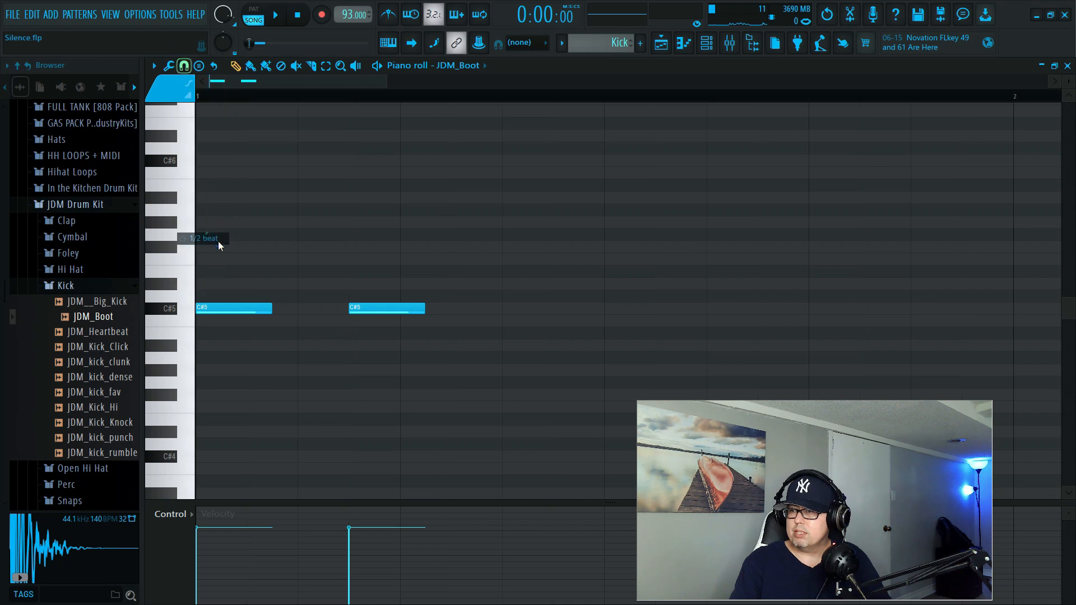
pyautogui.click(405, 310)
pyautogui.rightClick(419, 311)
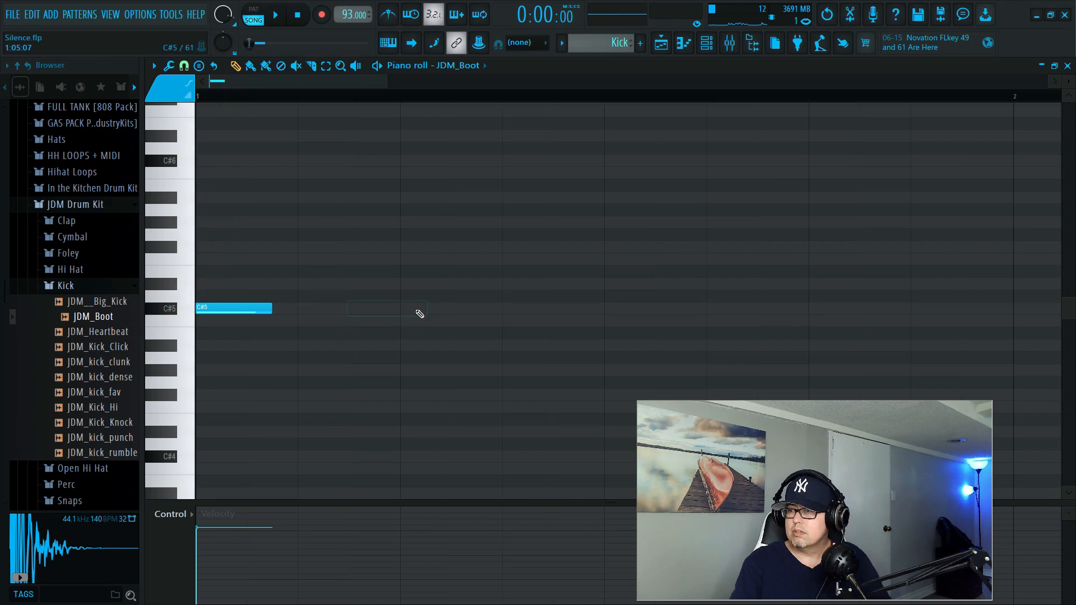
# Set the piano roll snap to 1/2 step, place a C#5 kick on step 4 of bar 1, and listen to the beat
pyautogui.click(185, 67)
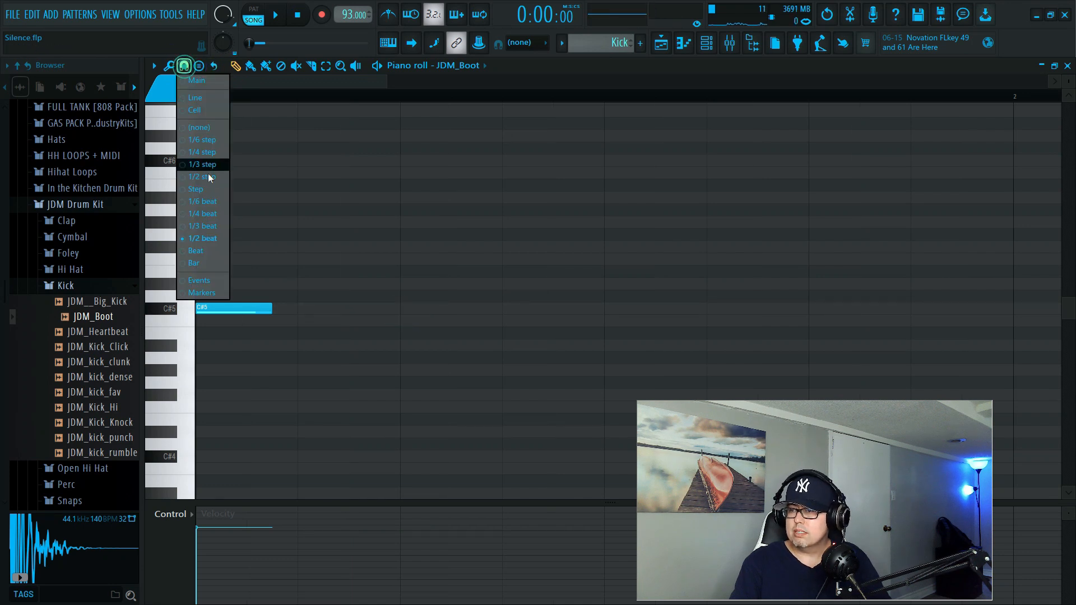
pyautogui.click(210, 176)
pyautogui.click(376, 309)
pyautogui.press('space')
pyautogui.moveTo(448, 311); pyautogui.dragTo(424, 312)
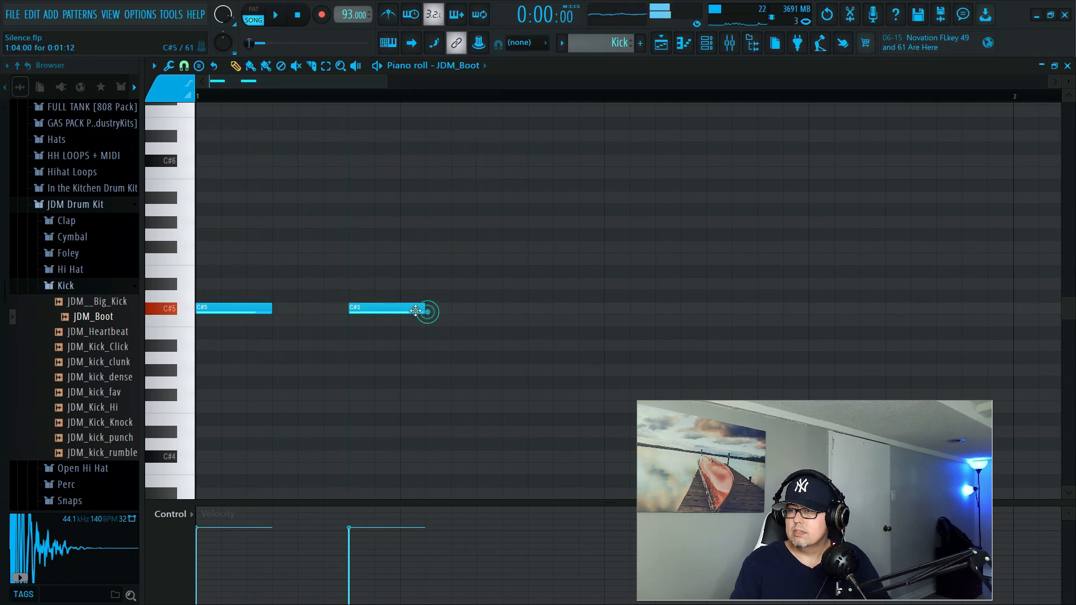
pyautogui.press('space')
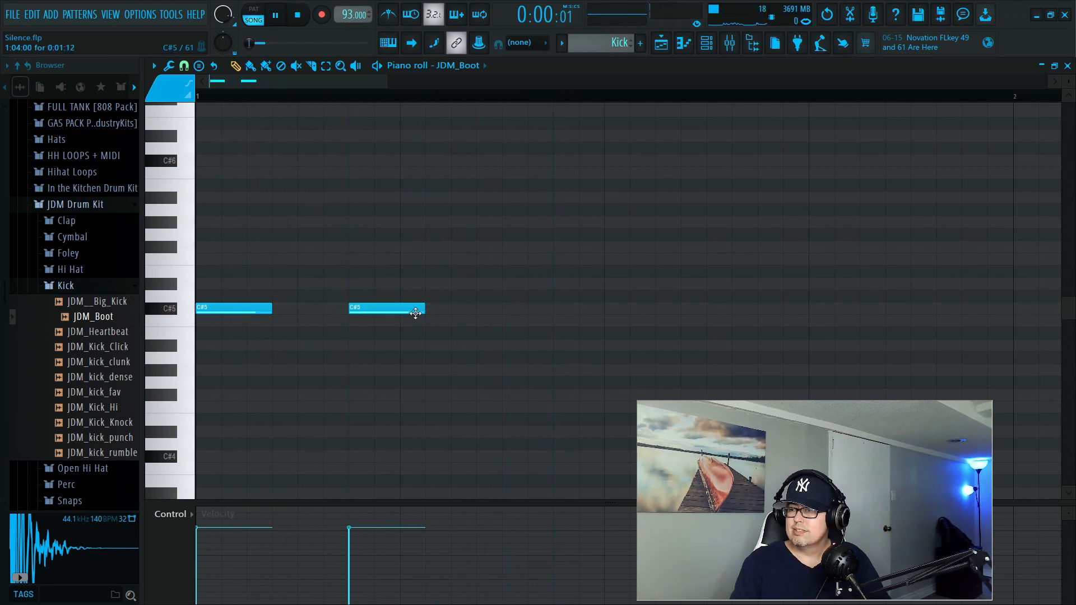
pyautogui.press('space')
pyautogui.press('space')
pyautogui.press('space')
# Add C#5 kick notes on steps 11 and 14 of bar 1 and play the result
pyautogui.click(732, 311)
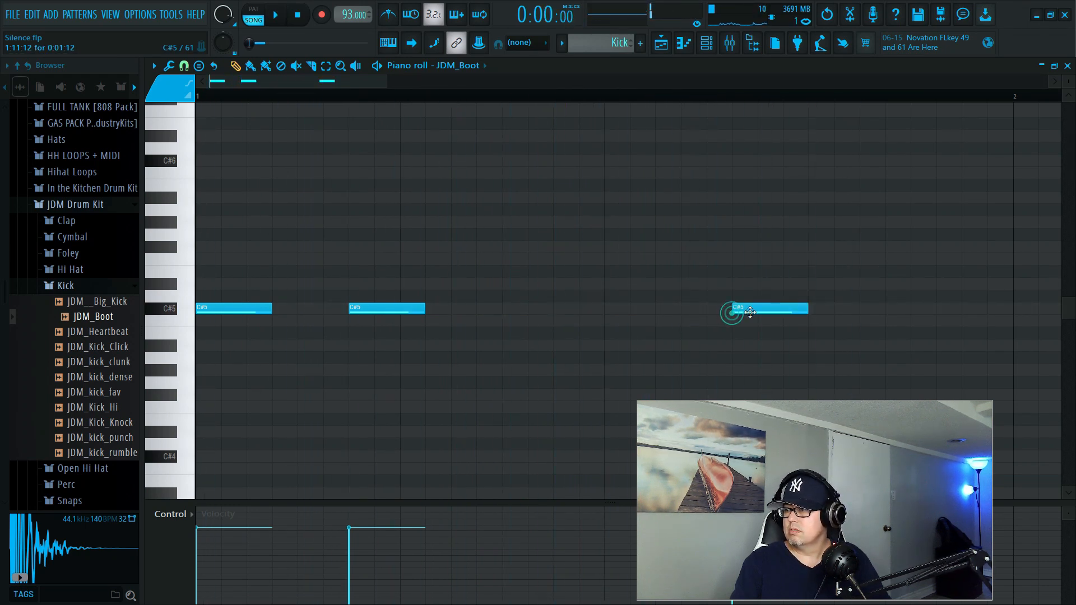
pyautogui.press('space')
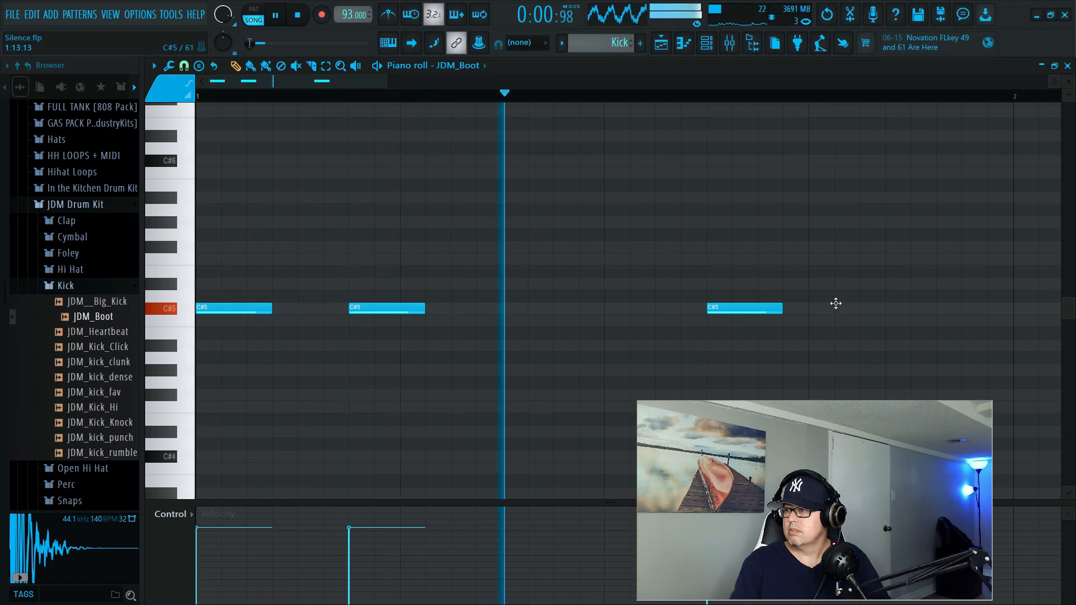
pyautogui.click(835, 308)
pyautogui.moveTo(869, 307); pyautogui.dragTo(894, 308)
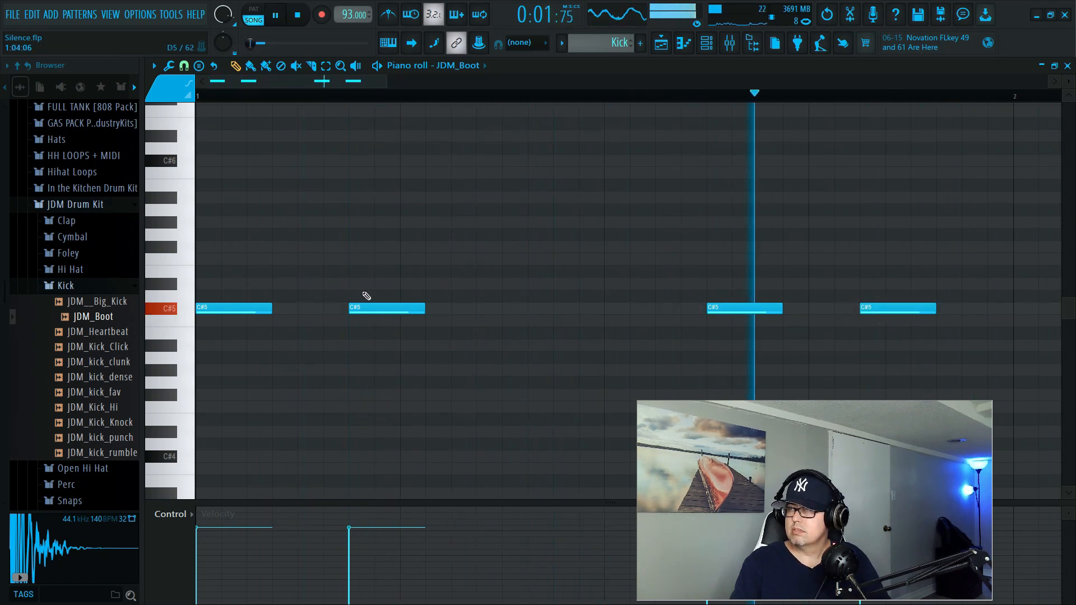
pyautogui.press('space')
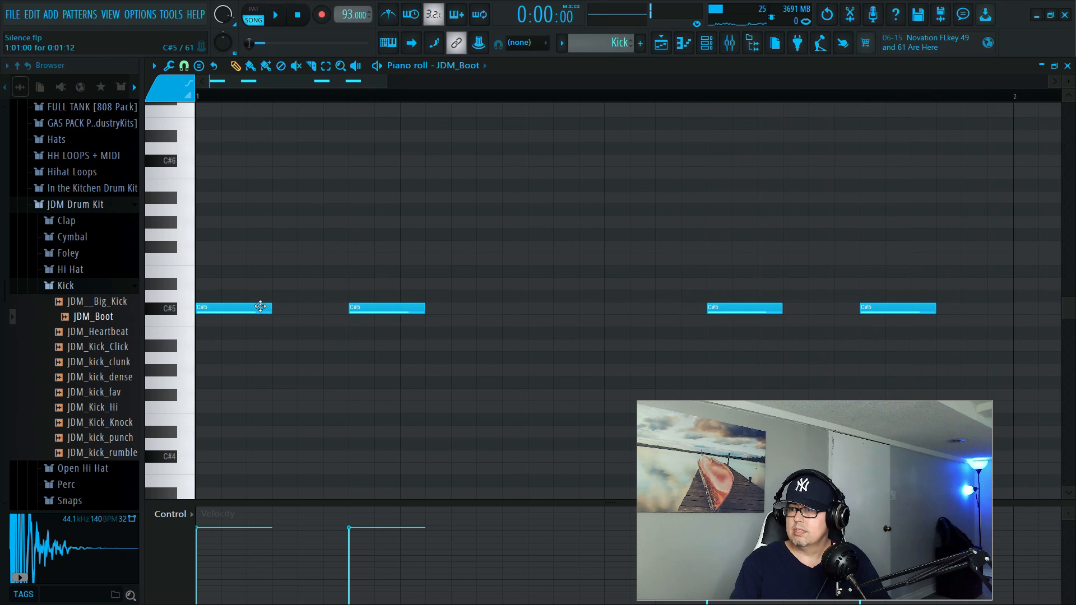
# Lower all four kick notes in bar 1 to C5 and listen to the beat
pyautogui.moveTo(234, 307); pyautogui.dragTo(234, 320)
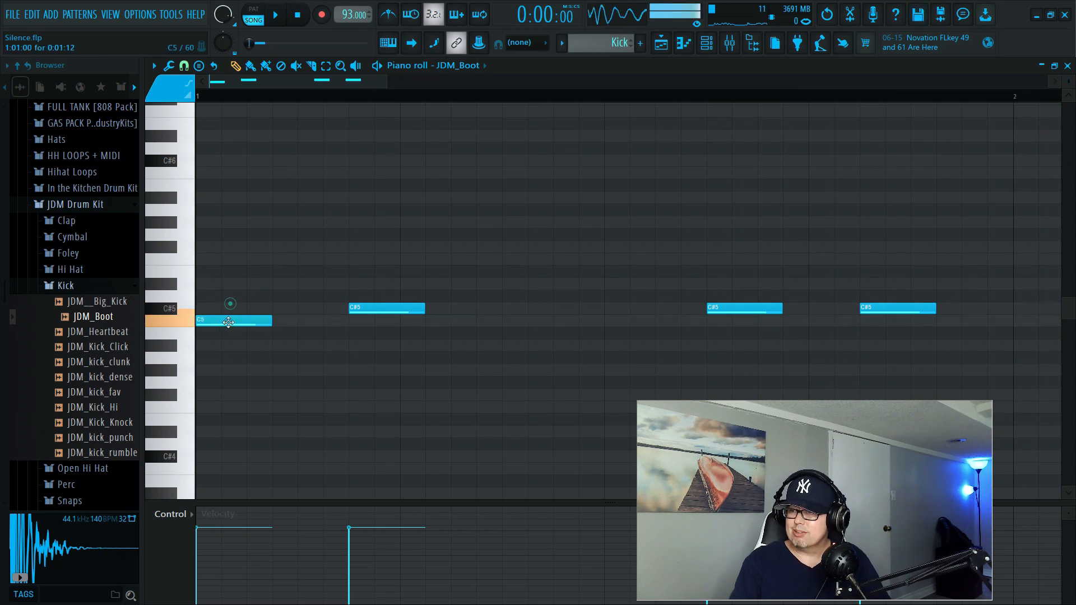
pyautogui.moveTo(391, 306); pyautogui.dragTo(392, 318)
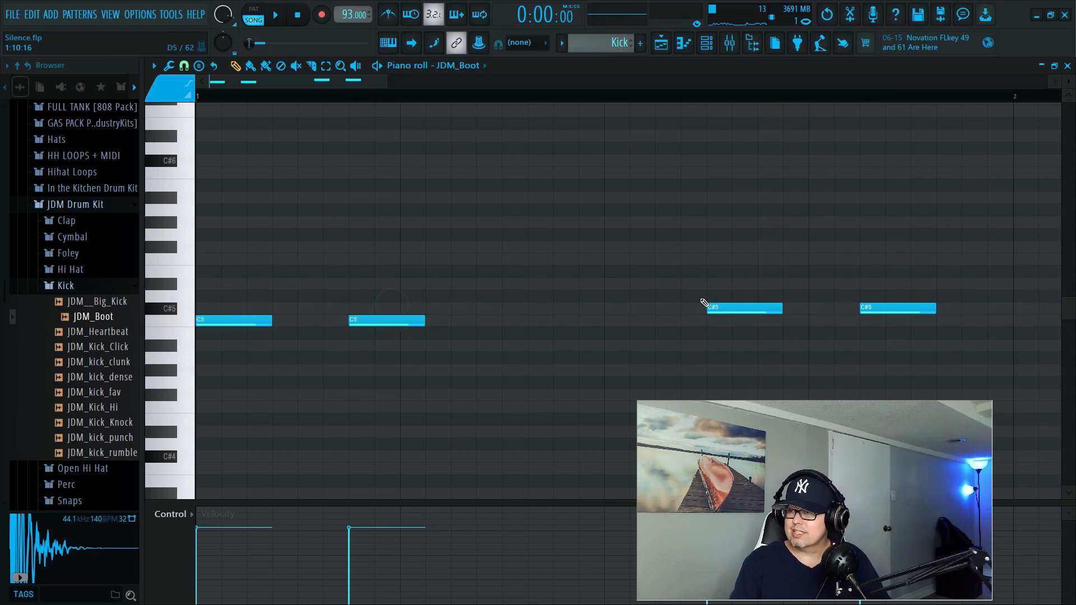
pyautogui.moveTo(738, 312); pyautogui.dragTo(738, 324)
pyautogui.moveTo(920, 308); pyautogui.dragTo(922, 324)
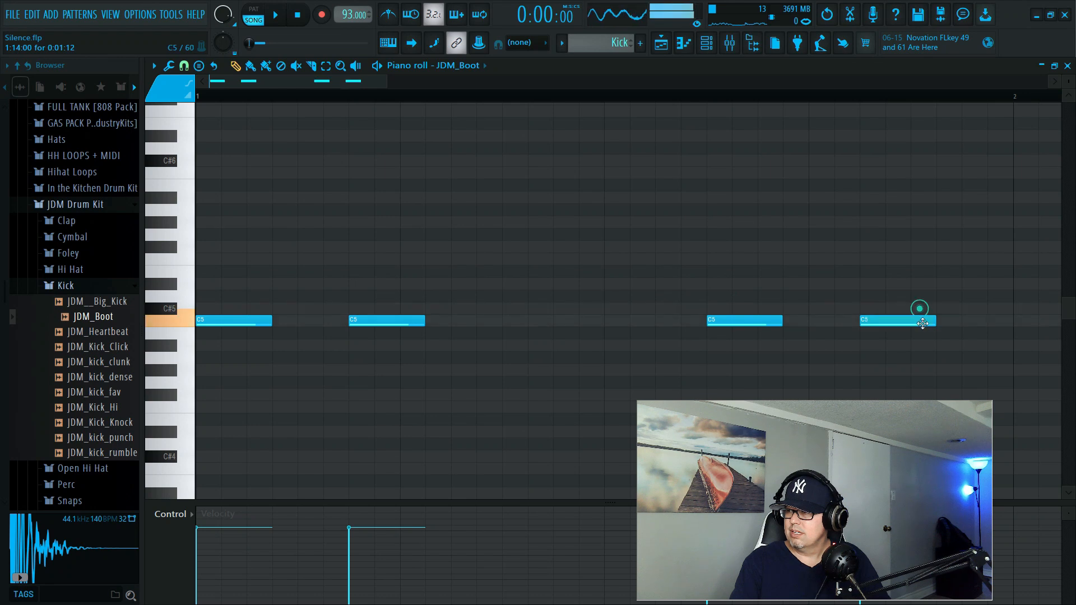
pyautogui.press('space')
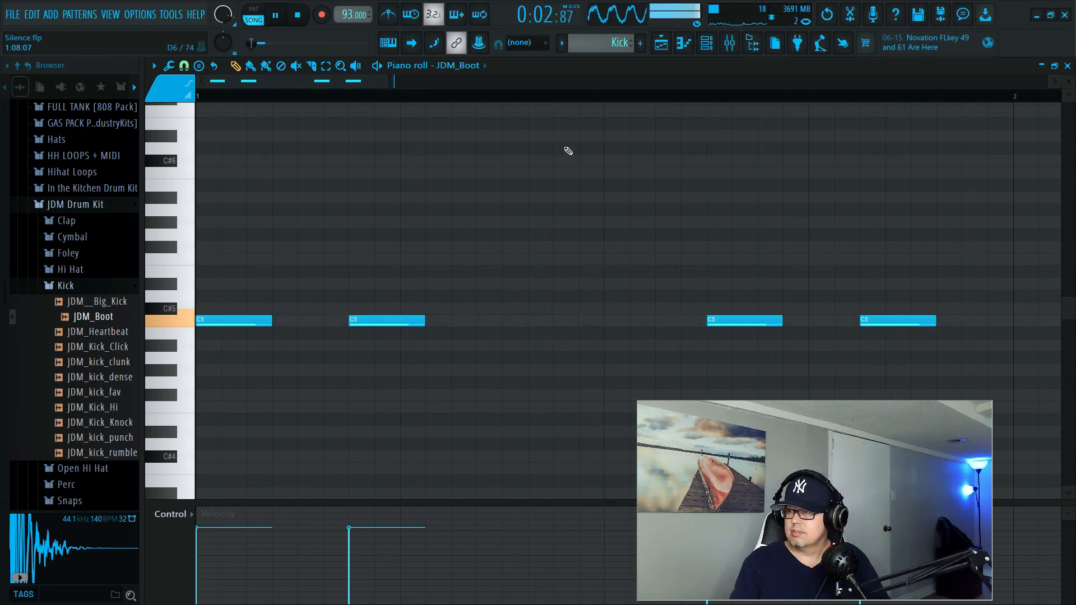
pyautogui.moveTo(363, 78); pyautogui.dragTo(454, 85)
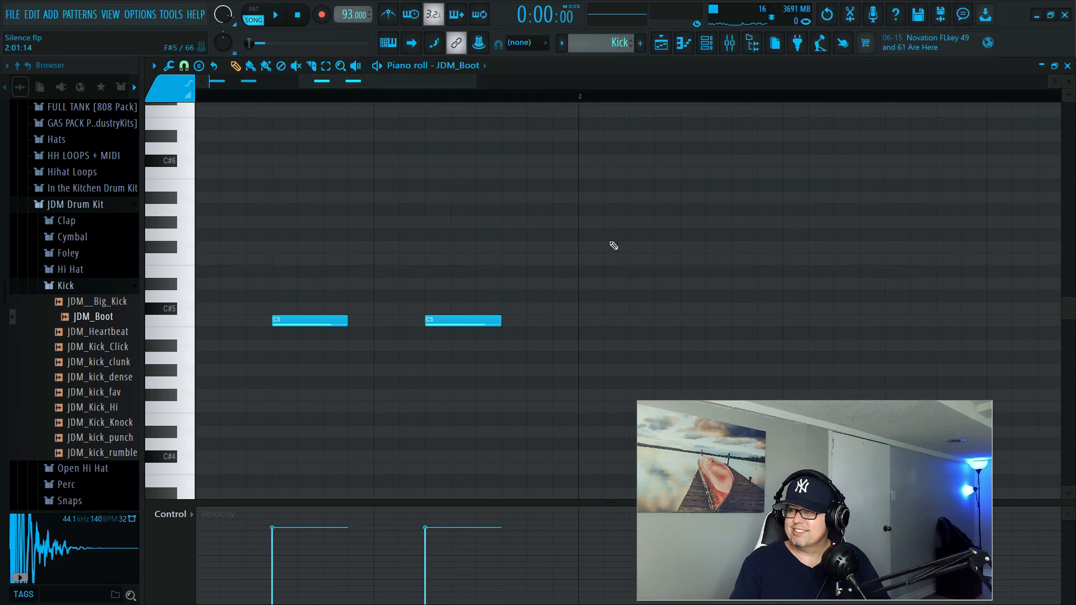
# Add C5 kick notes on steps 1 and 4 of bar 2 and listen to the beat
pyautogui.click(586, 322)
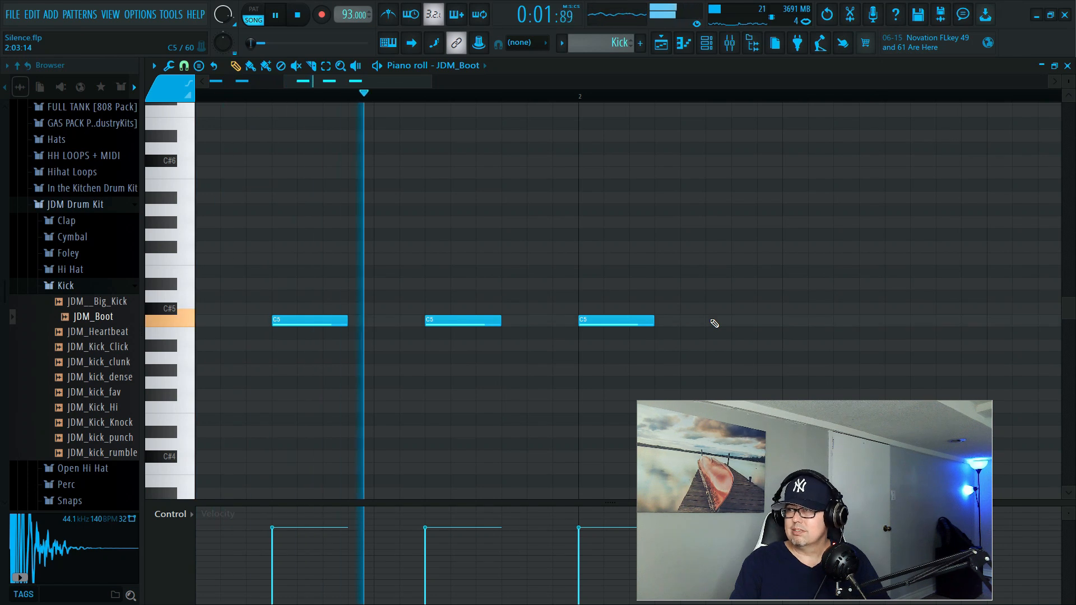
pyautogui.press('space')
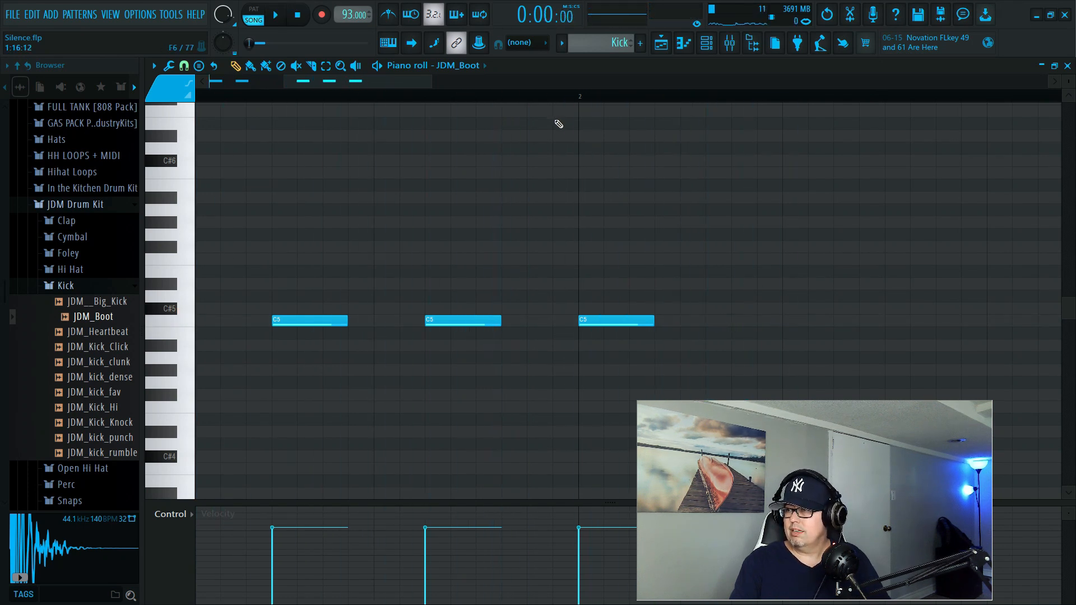
pyautogui.click(738, 324)
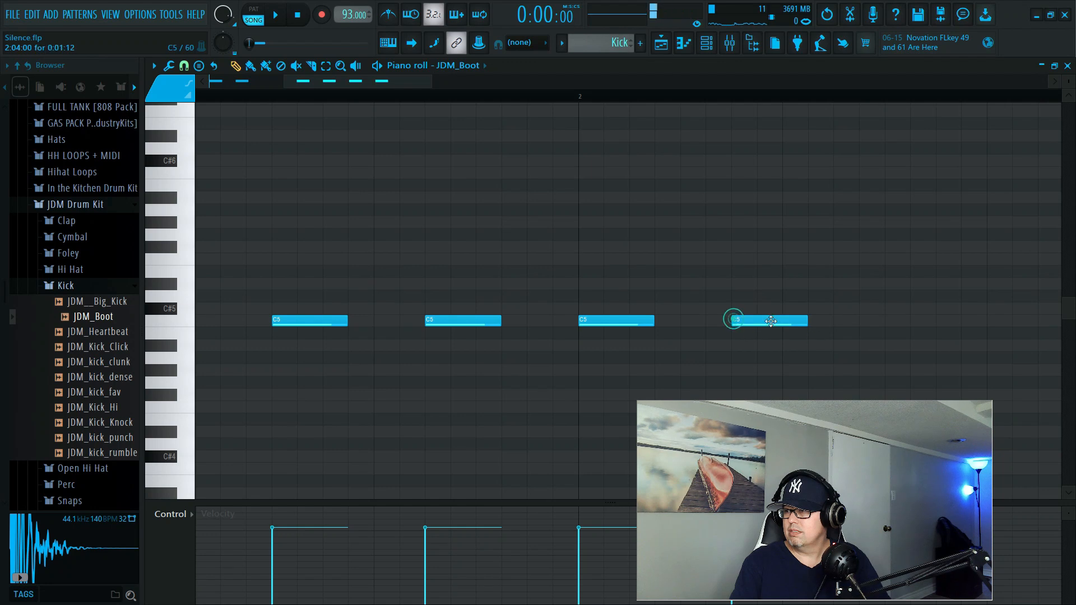
pyautogui.press('space')
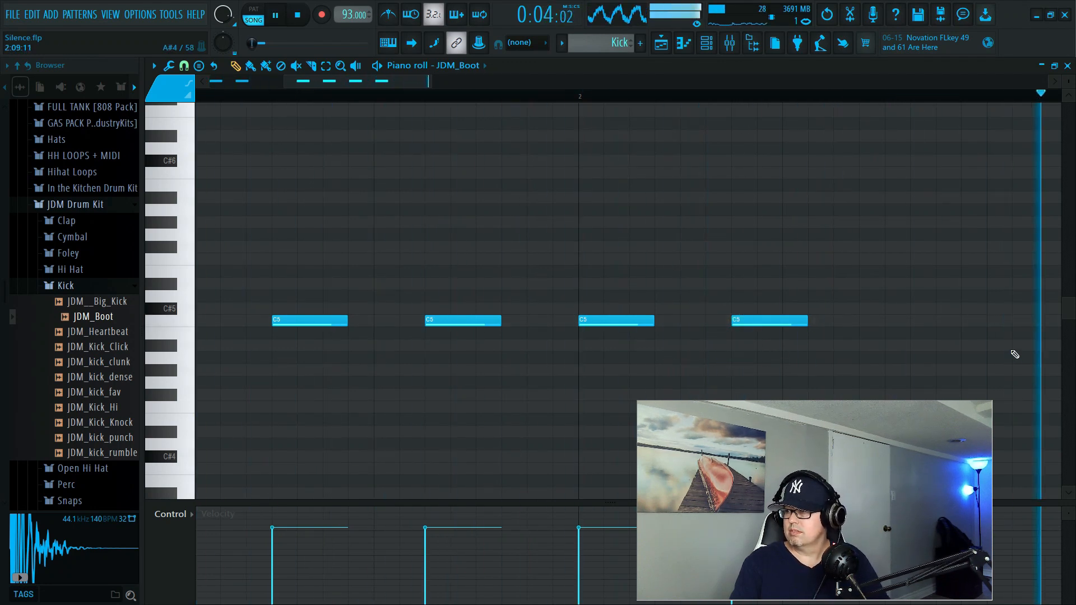
pyautogui.press('space')
pyautogui.moveTo(393, 81); pyautogui.dragTo(470, 79)
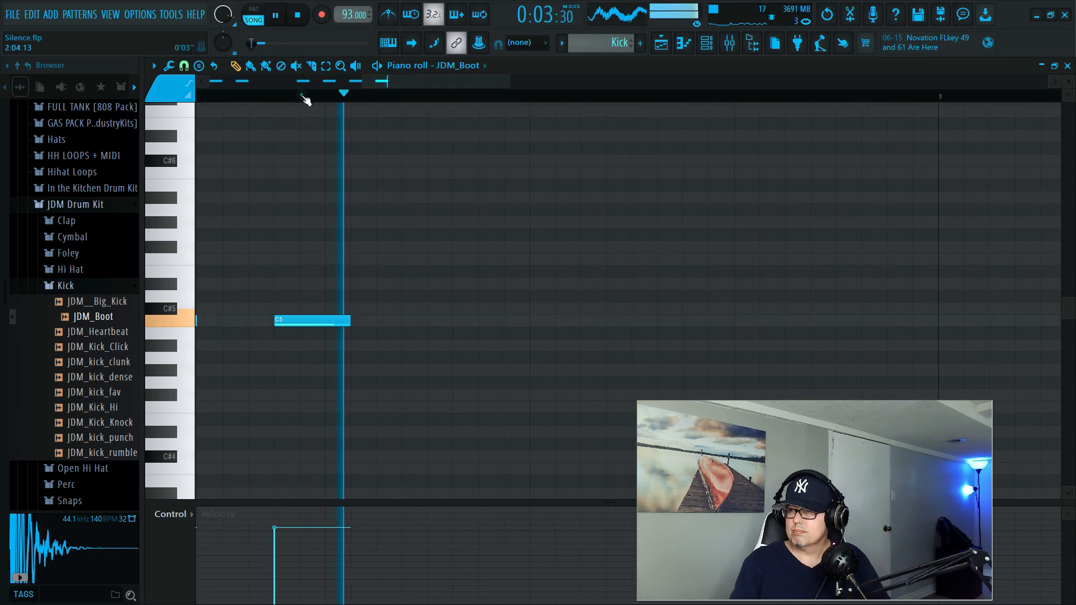
pyautogui.press('space')
pyautogui.moveTo(505, 81); pyautogui.dragTo(219, 84)
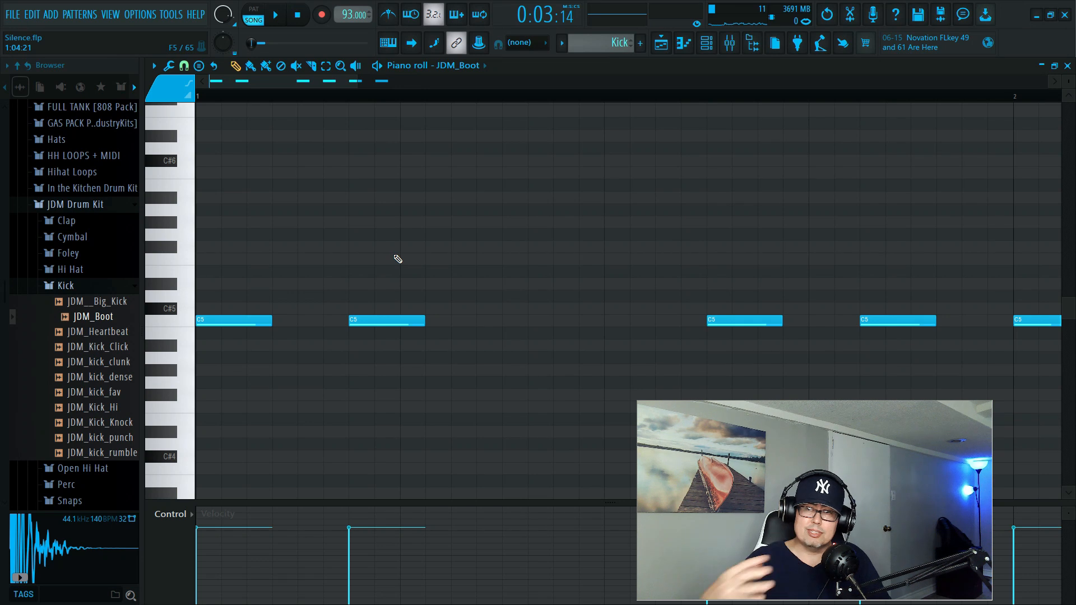
# Replace the JDM_Boot sample in channel 8 with JDM_Kick_Knock, listen to it, and return the playhead to bar 1
pyautogui.click(1067, 66)
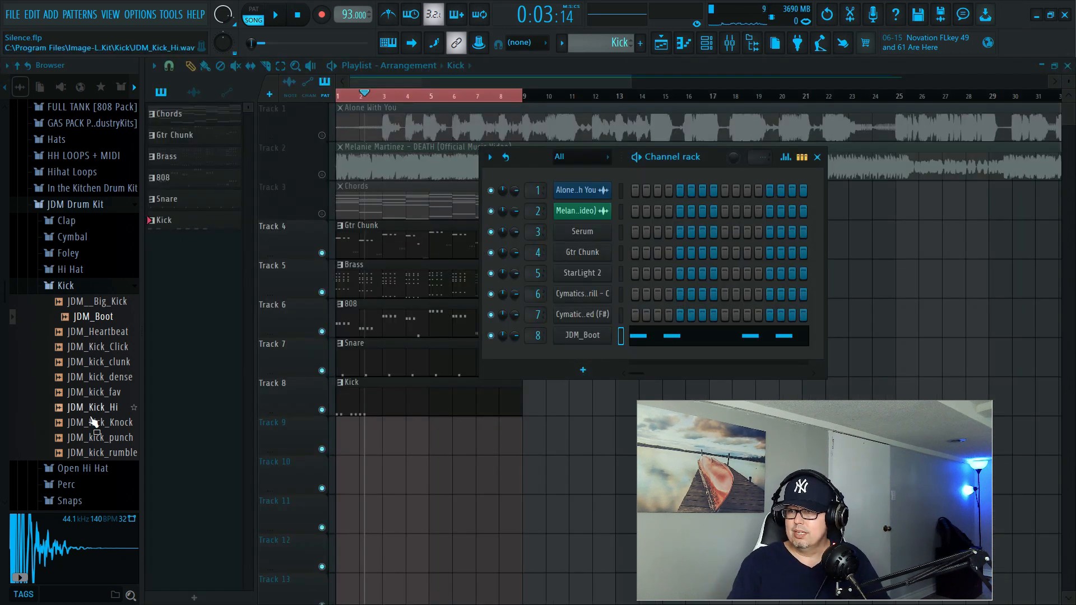
pyautogui.moveTo(96, 421); pyautogui.dragTo(585, 346)
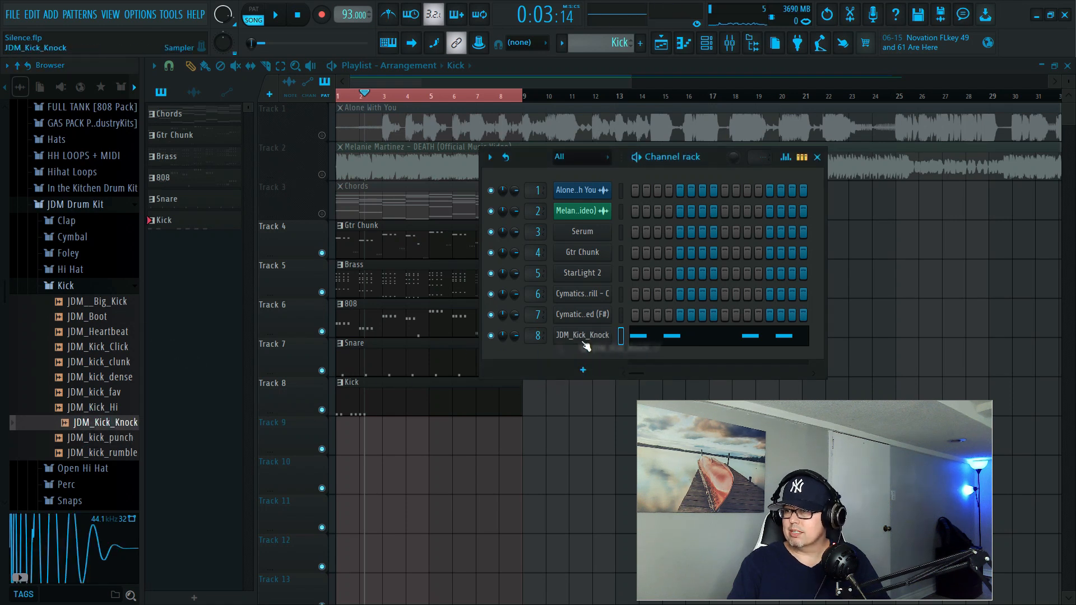
pyautogui.press('space')
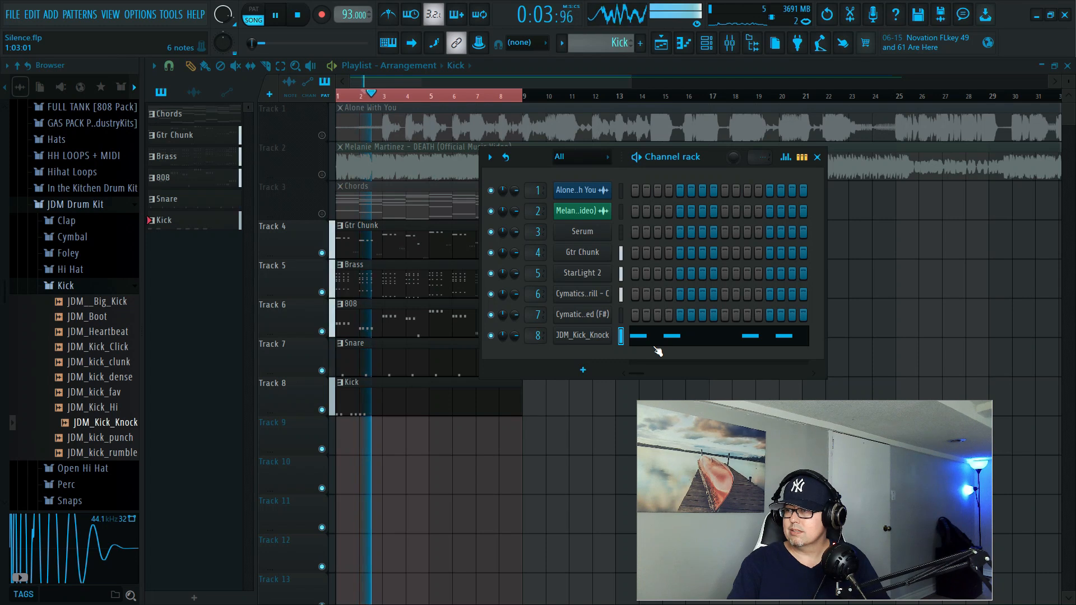
pyautogui.press('space')
pyautogui.press('F6')
pyautogui.moveTo(364, 96); pyautogui.dragTo(338, 95)
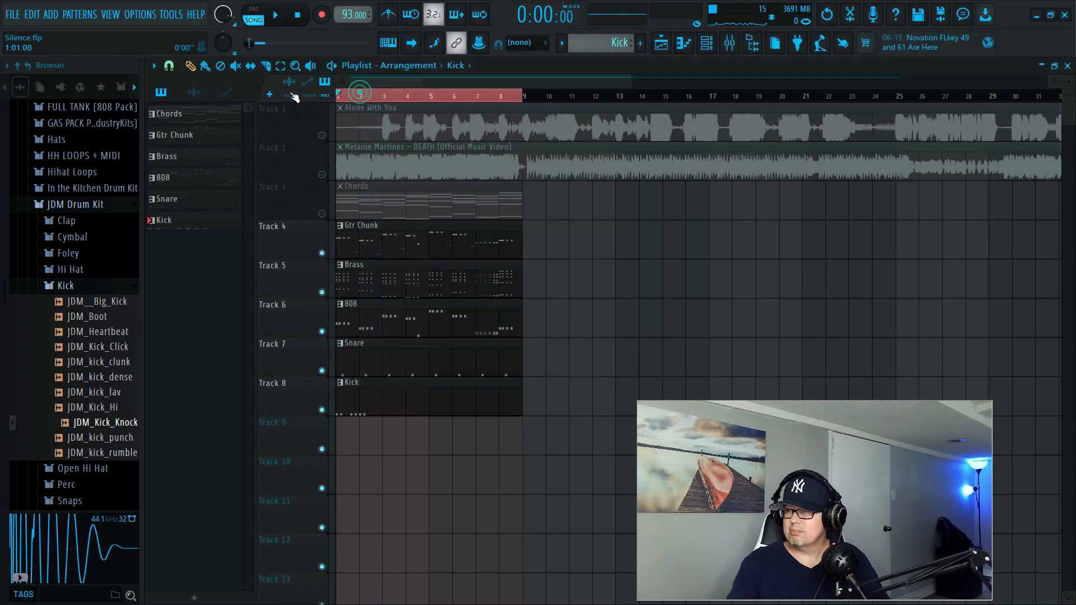
# Enable the volume envelope on the JDM_Kick_Knock channel, raise its hold, lower the release time to 0%, and listen
pyautogui.click(365, 406)
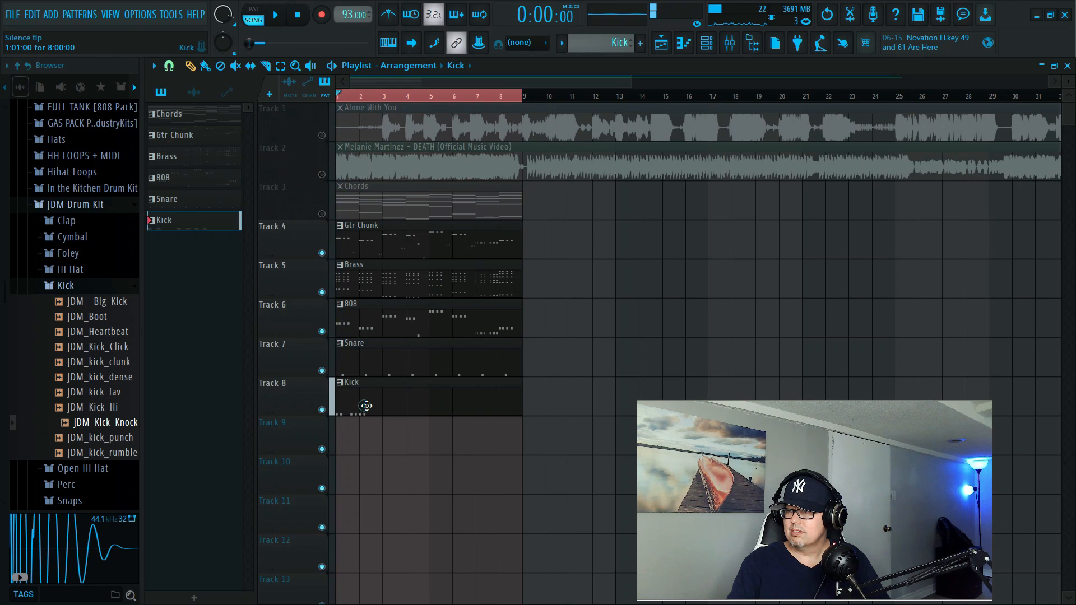
pyautogui.click(707, 42)
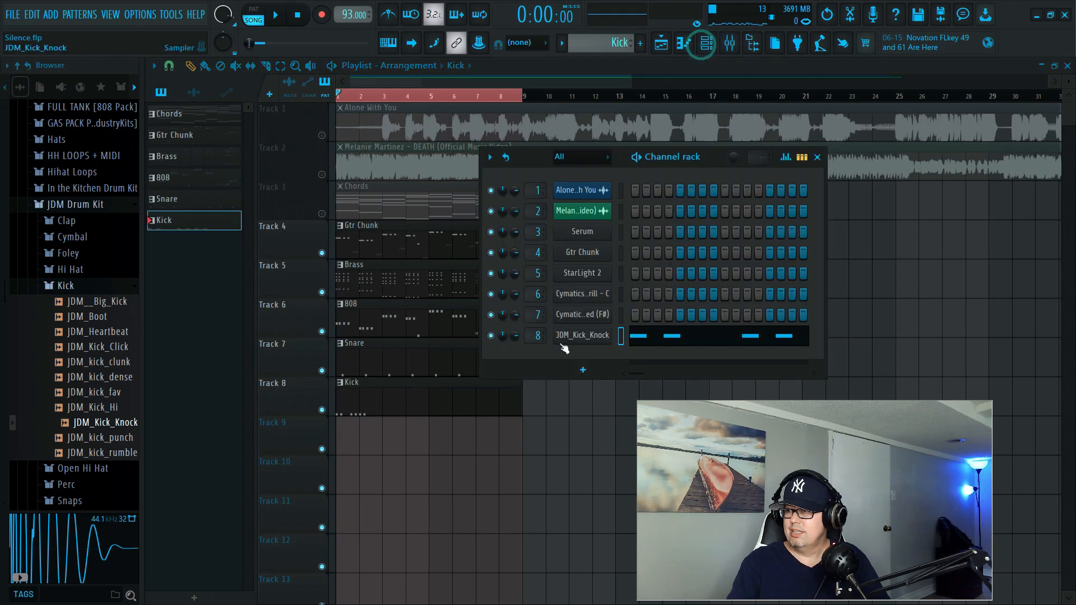
pyautogui.click(580, 336)
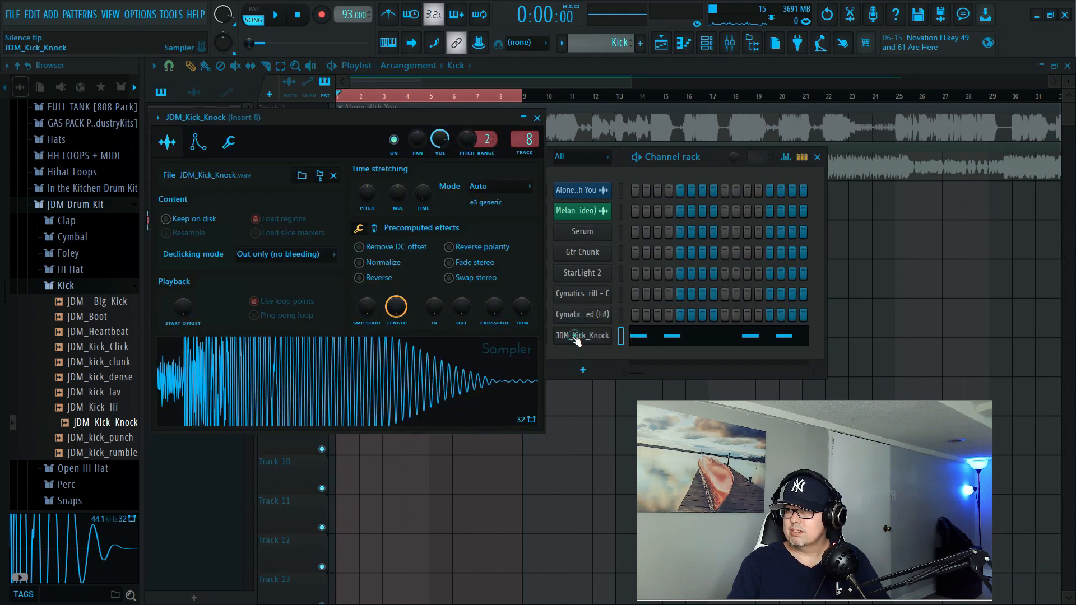
pyautogui.click(197, 137)
pyautogui.moveTo(187, 274); pyautogui.dragTo(219, 278)
pyautogui.click(242, 281)
pyautogui.click(267, 278)
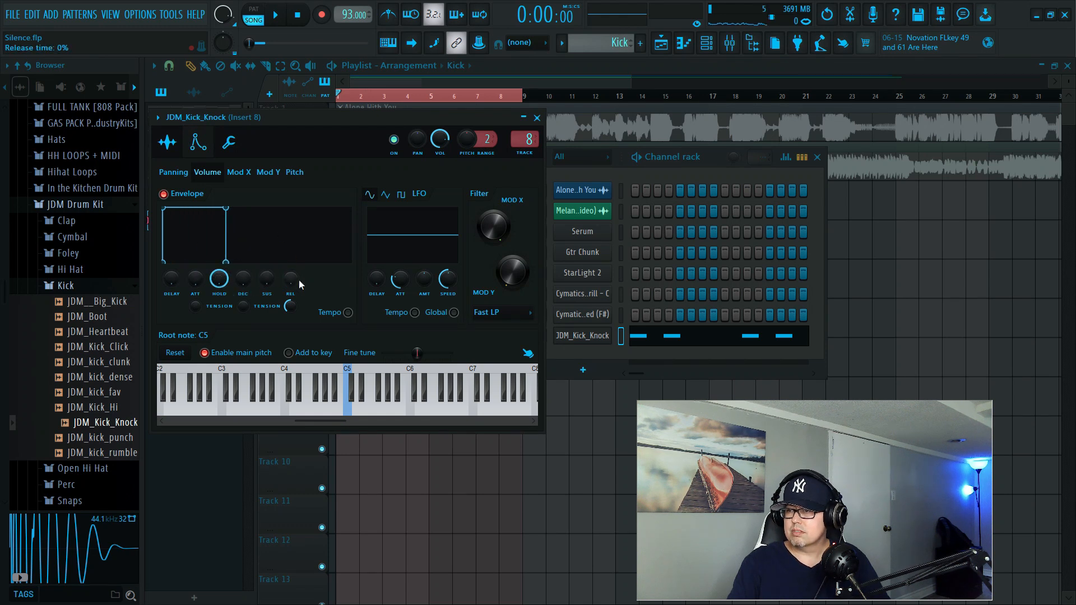
pyautogui.moveTo(299, 280); pyautogui.dragTo(300, 284)
pyautogui.press('space')
pyautogui.press('space')
pyautogui.click(538, 118)
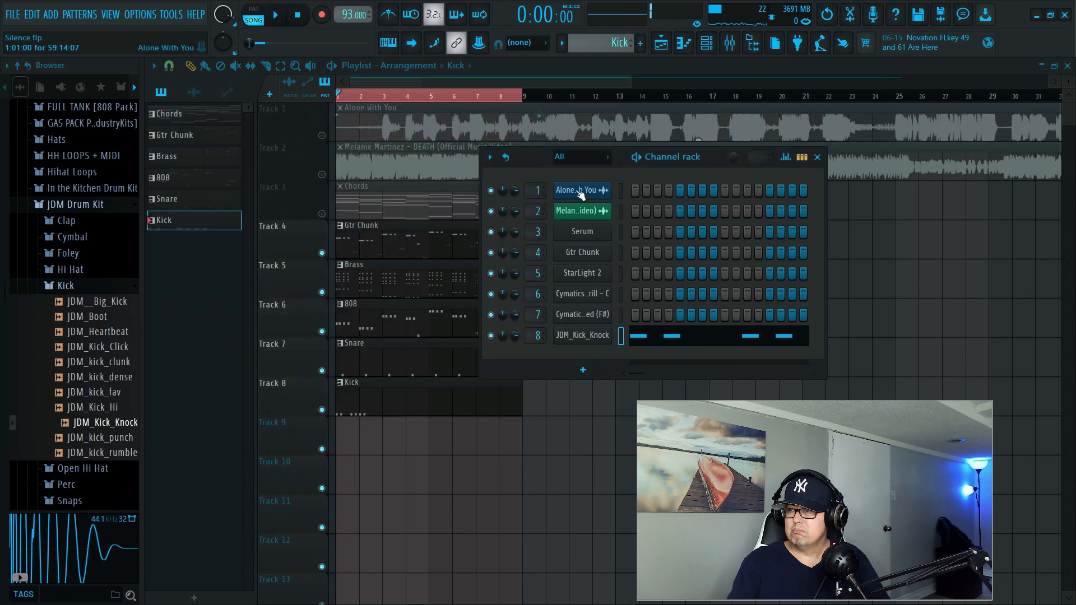
# Delete the JDM_Kick_Knock channel and load the JDM_Kick_Knock sample again as a new channel on mixer track 8
pyautogui.rightClick(586, 335)
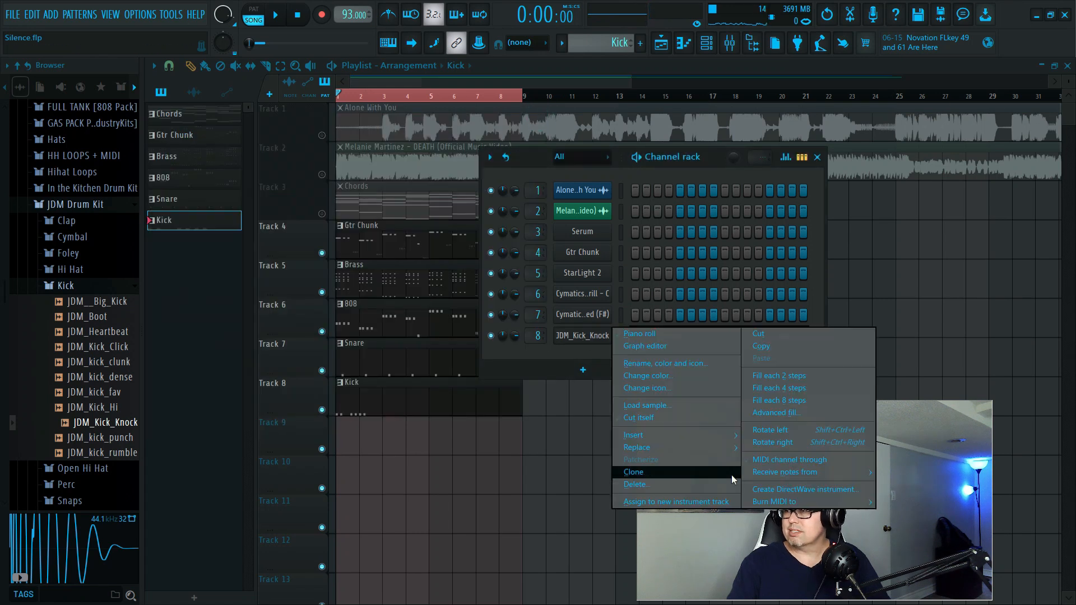
pyautogui.click(693, 483)
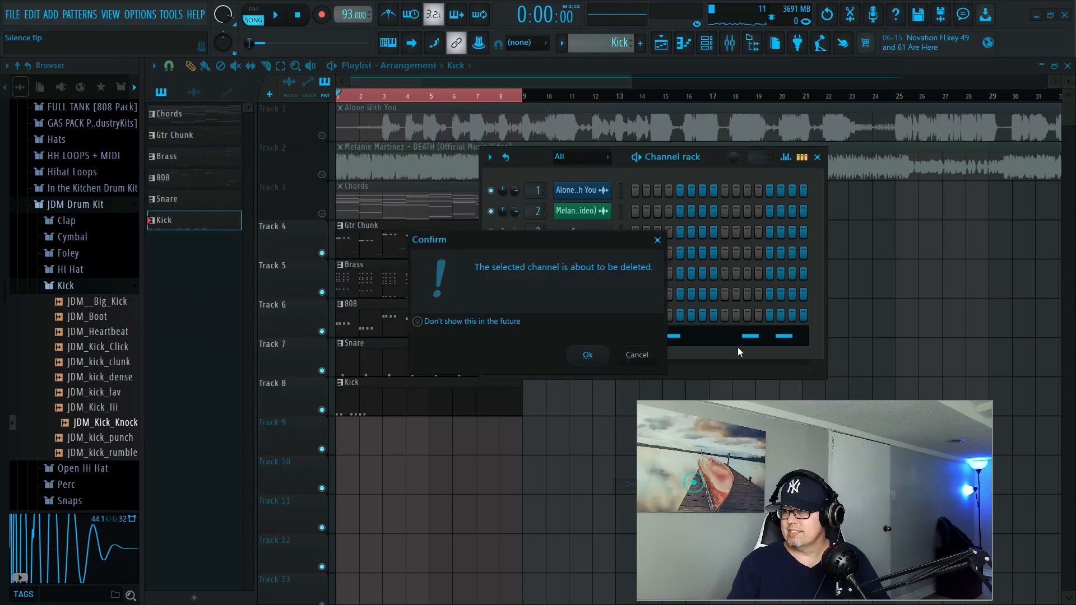
pyautogui.click(610, 352)
pyautogui.moveTo(114, 427); pyautogui.dragTo(617, 331)
pyautogui.scroll(3, 537, 335)
pyautogui.rightClick(535, 336)
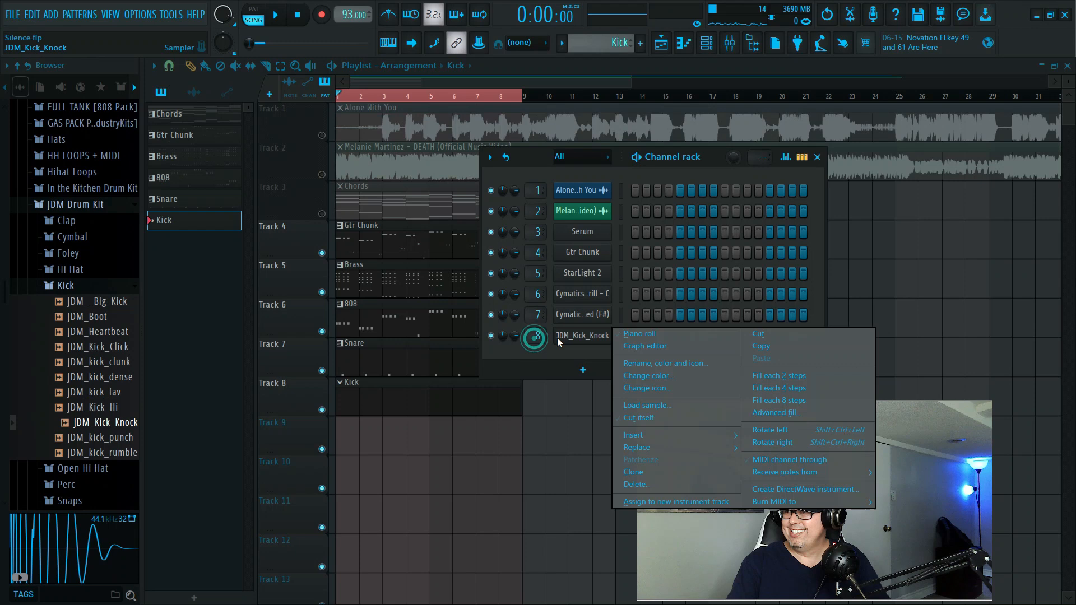
pyautogui.click(626, 336)
pyautogui.click(212, 308)
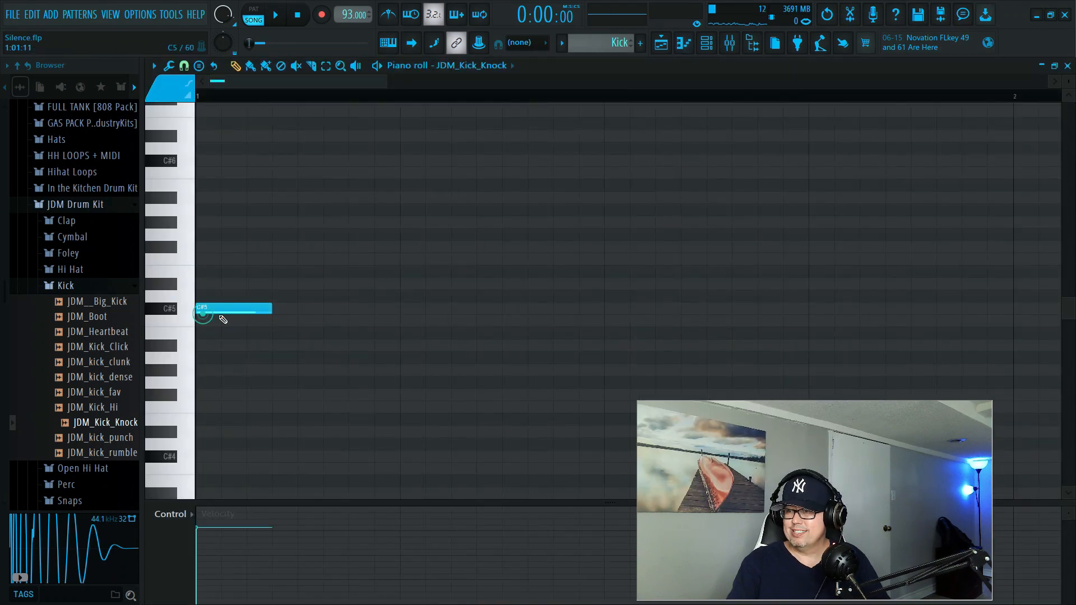
pyautogui.click(222, 320)
pyautogui.rightClick(218, 308)
pyautogui.rightClick(240, 320)
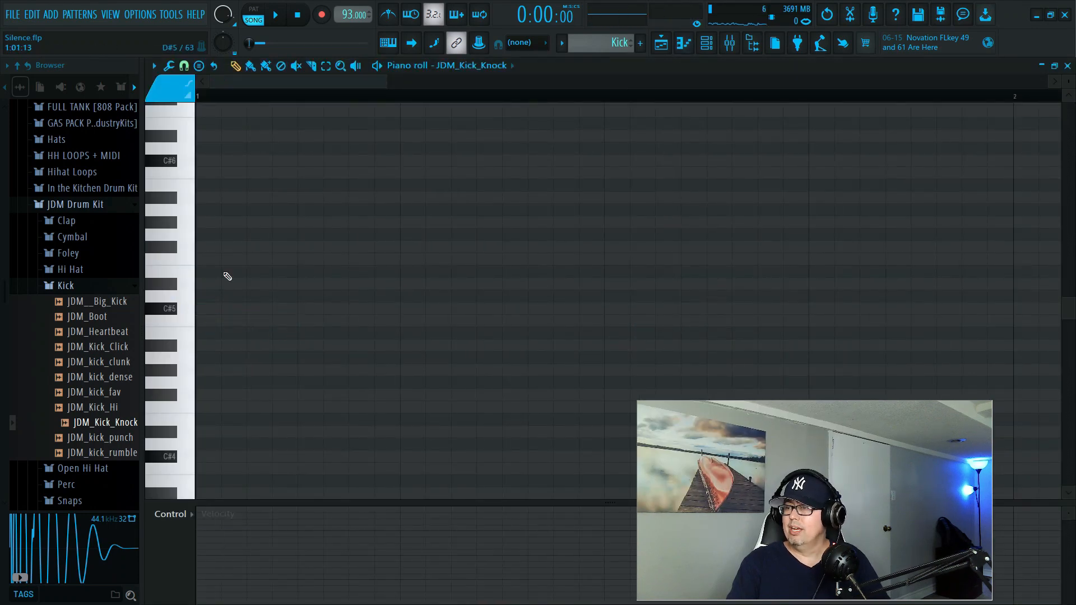
pyautogui.click(1067, 65)
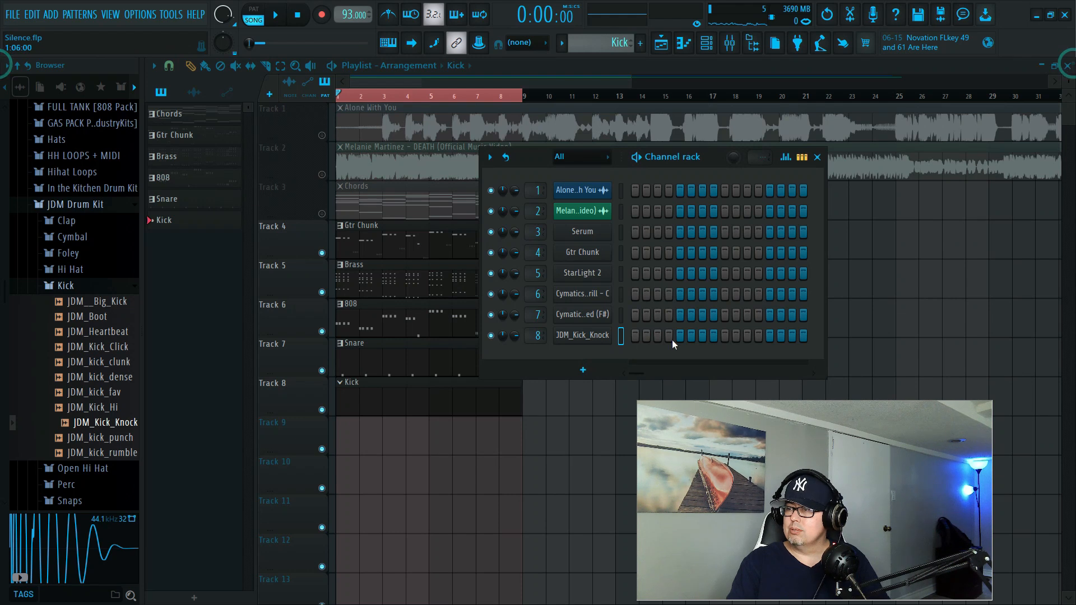